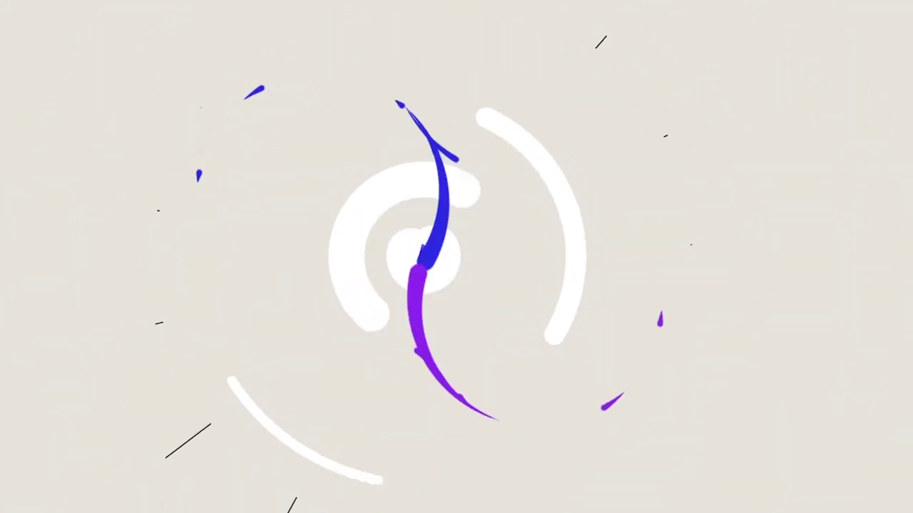
# Step: Type the two-line SOCIAL MEDIA text on the left of the first panel
pyautogui.press('t')
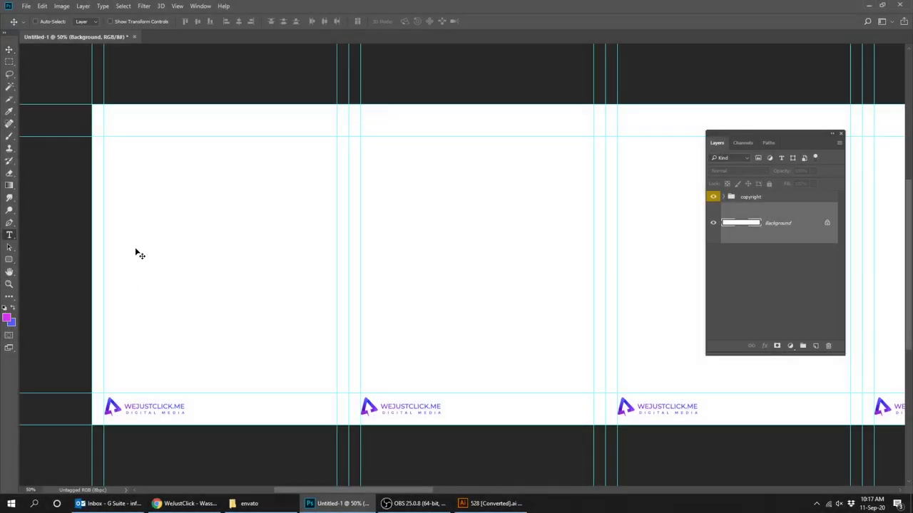
pyautogui.click(122, 234)
pyautogui.write('S')
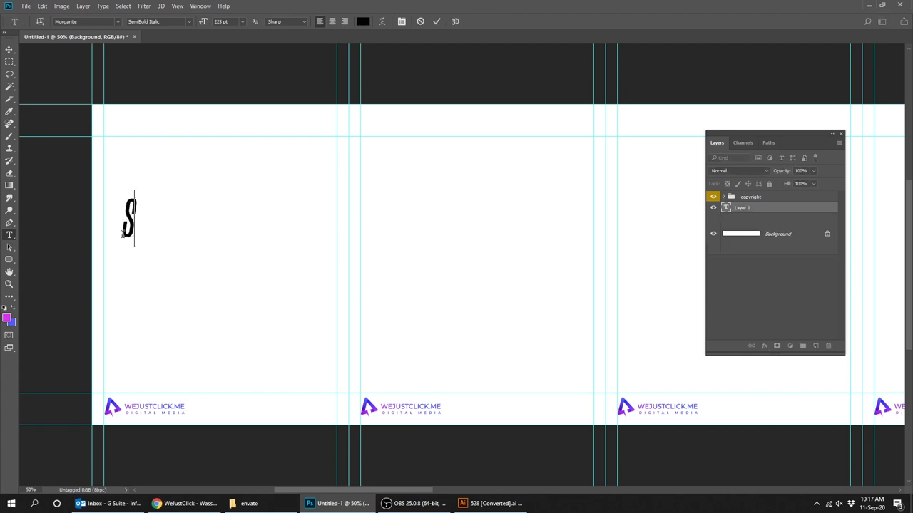
pyautogui.write('OCIAL')
pyautogui.press('Return')
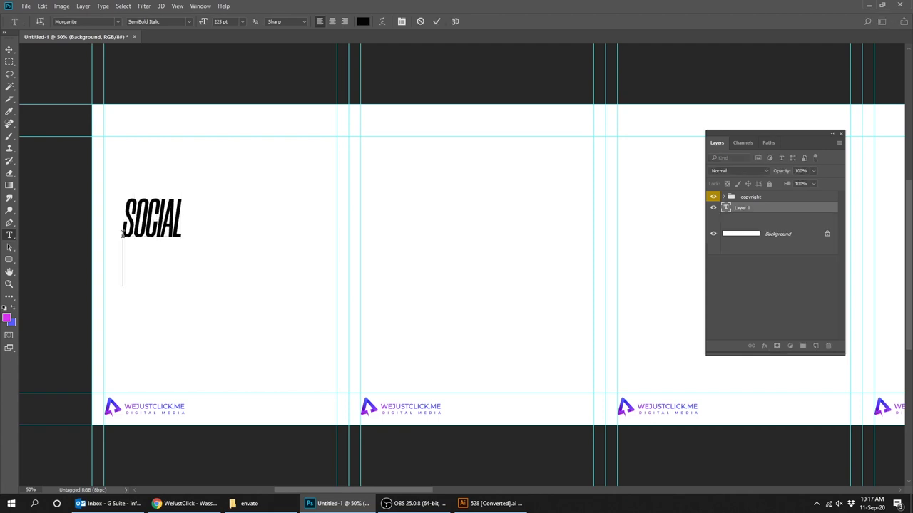
pyautogui.write('MEDIA')
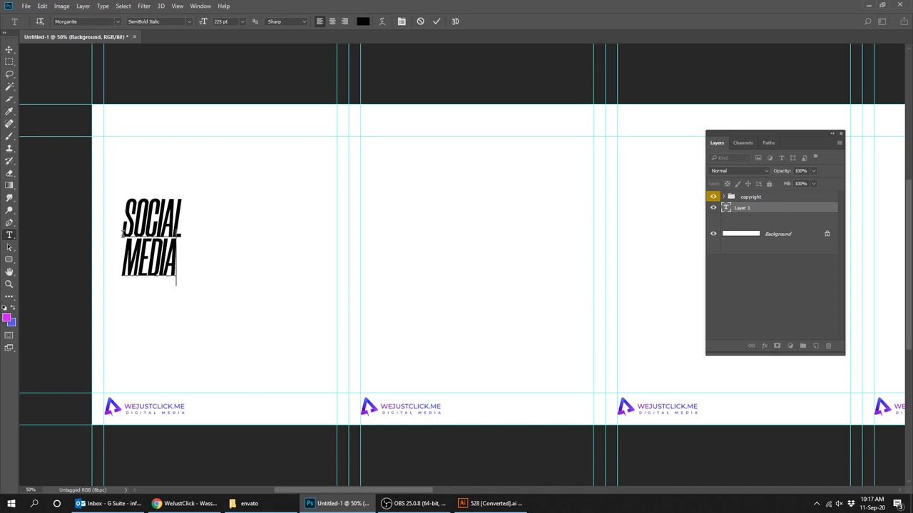
pyautogui.hotkey('ctrl', 'Return')
pyautogui.press('v')
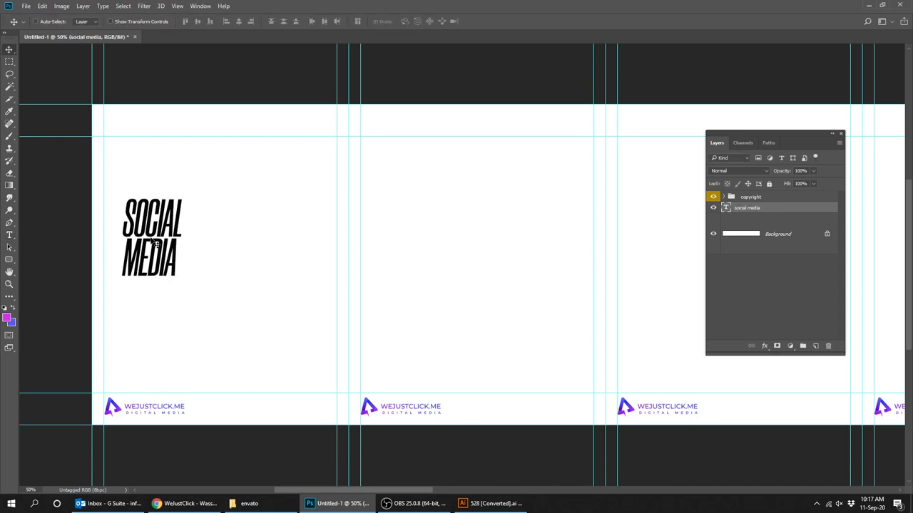
# Step: Add VERSUS as a separate text layer placed directly under MEDIA
pyautogui.press('t')
pyautogui.click(129, 302)
pyautogui.write('VER')
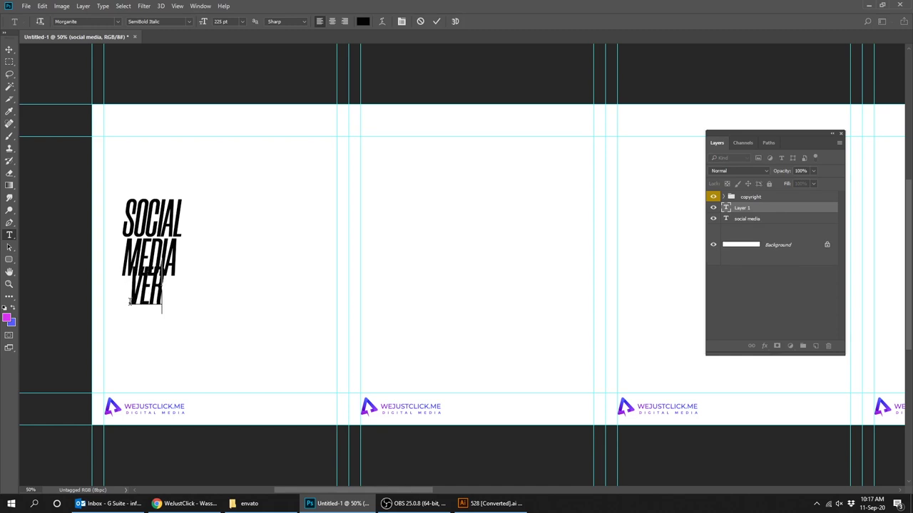
pyautogui.write('SUS')
pyautogui.hotkey('ctrl', 'Return')
pyautogui.press('v')
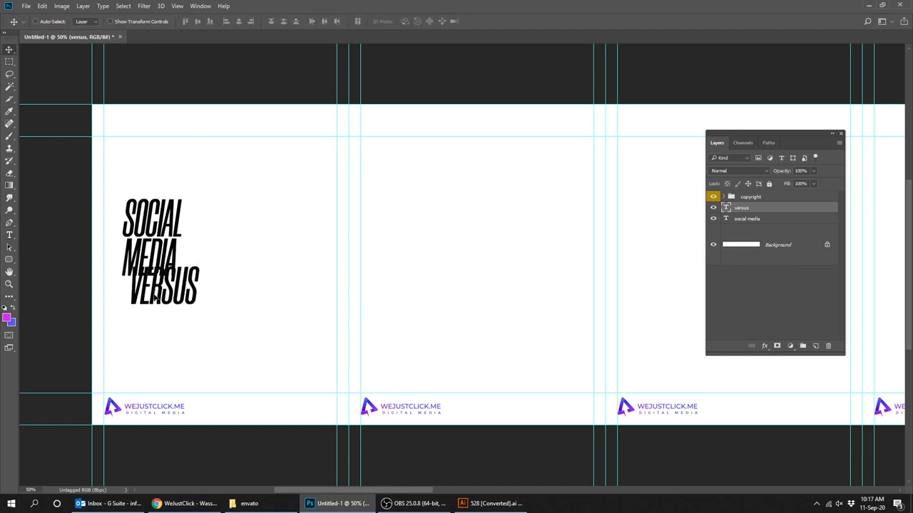
pyautogui.moveTo(154, 298); pyautogui.dragTo(145, 312)
# Step: Add WEBSITE as a text layer under VERSUS, then select all headline layers
pyautogui.press('t')
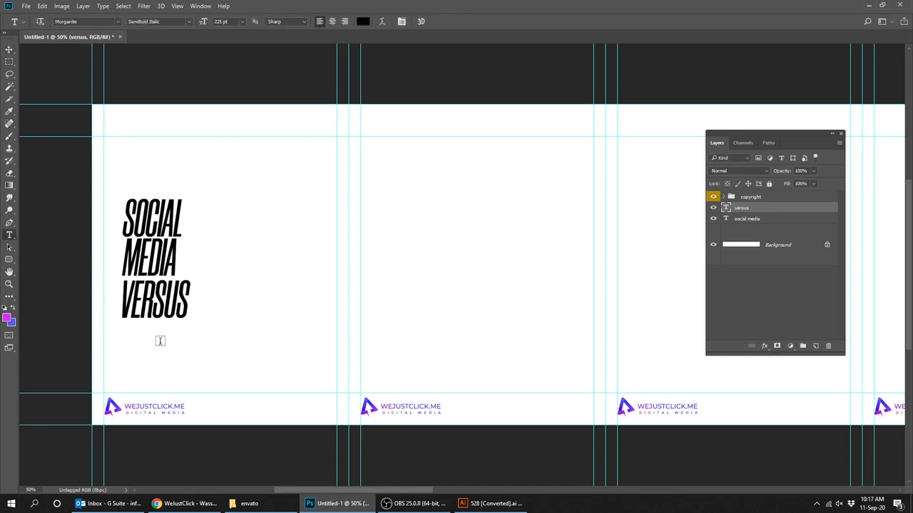
pyautogui.click(160, 341)
pyautogui.write('WEBSITE')
pyautogui.hotkey('ctrl', 'Return')
pyautogui.press('v')
pyautogui.moveTo(235, 317); pyautogui.dragTo(194, 334)
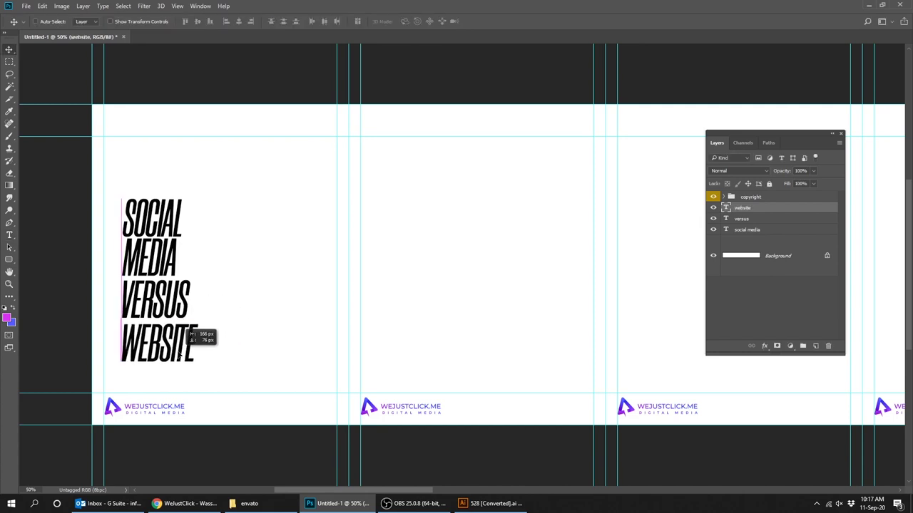
pyautogui.keyDown('shift'); pyautogui.click(754, 219); pyautogui.keyUp('shift')
# Step: Left-align the headline lines and shift the block slightly up and left
pyautogui.moveTo(174, 254); pyautogui.dragTo(173, 239)
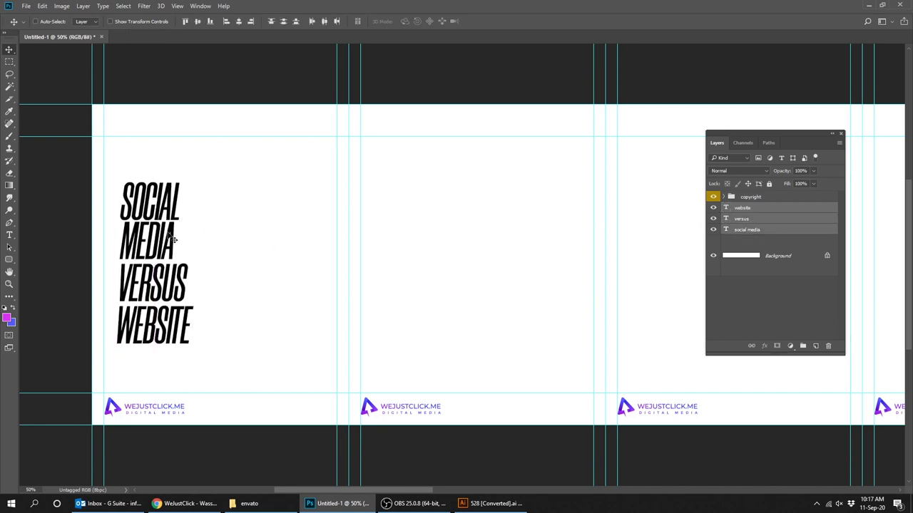
pyautogui.click(226, 21)
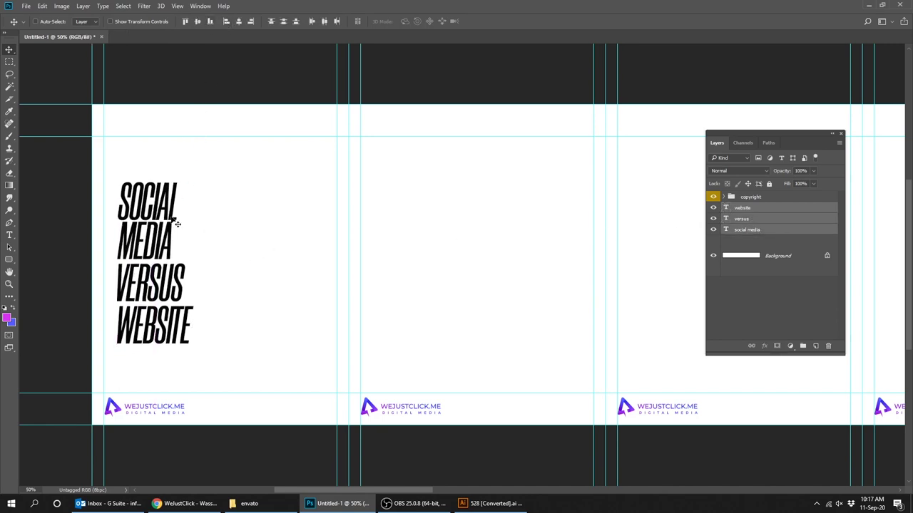
pyautogui.moveTo(177, 224); pyautogui.dragTo(165, 218)
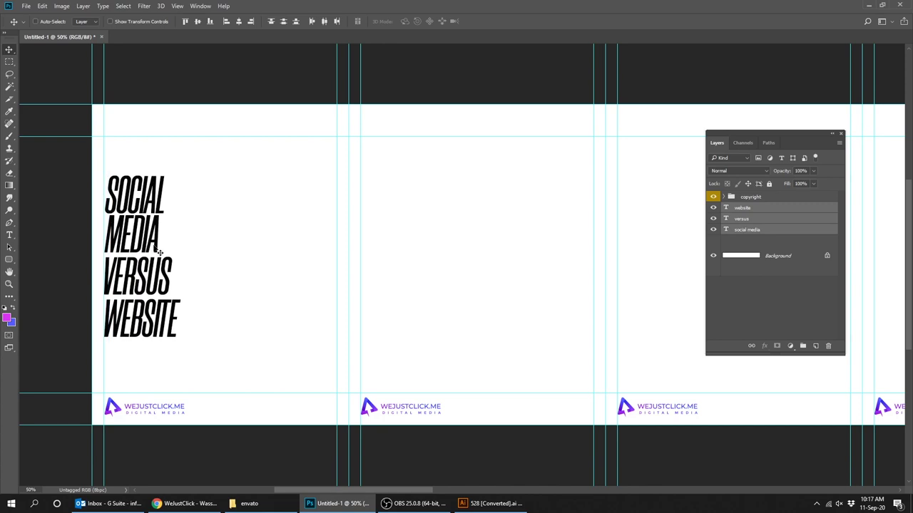
# Step: Nudge VERSUS and WEBSITE upward to even out the line spacing
pyautogui.rightClick(154, 278)
pyautogui.click(165, 282)
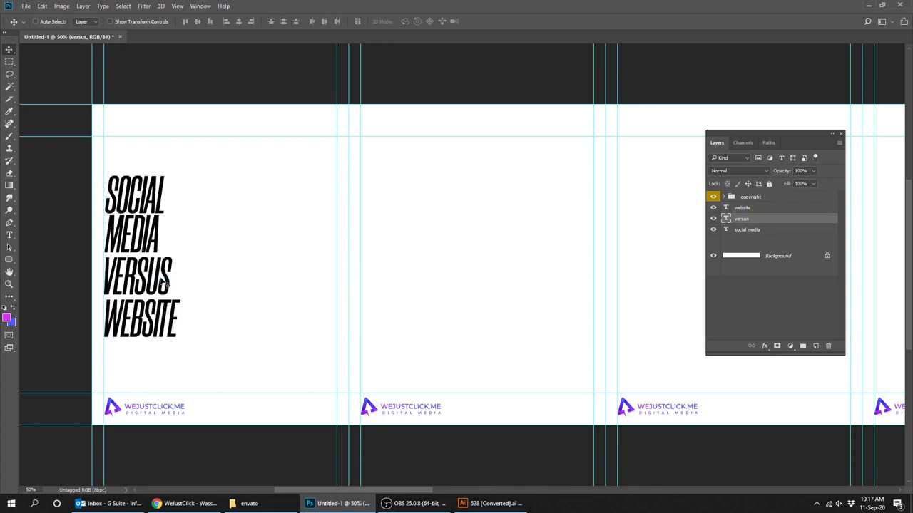
pyautogui.press('Up')
pyautogui.press('Up')
pyautogui.press('Up')
pyautogui.press('Up')
pyautogui.press('Up')
pyautogui.press('Up')
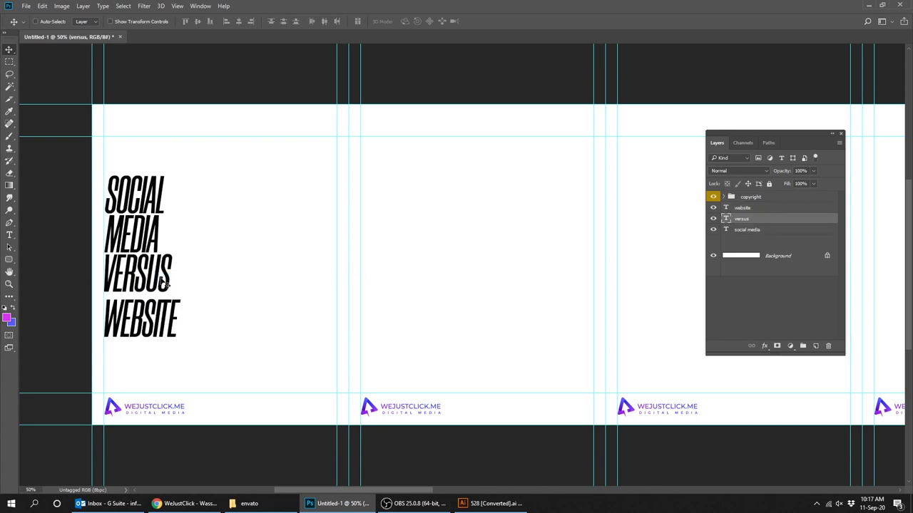
pyautogui.rightClick(170, 322)
pyautogui.click(178, 322)
pyautogui.press('Up')
pyautogui.press('Up')
pyautogui.press('Up')
pyautogui.press('Up')
pyautogui.press('Up')
pyautogui.press('Up')
pyautogui.press('Up')
pyautogui.press('Up')
pyautogui.rightClick(133, 288)
pyautogui.click(141, 290)
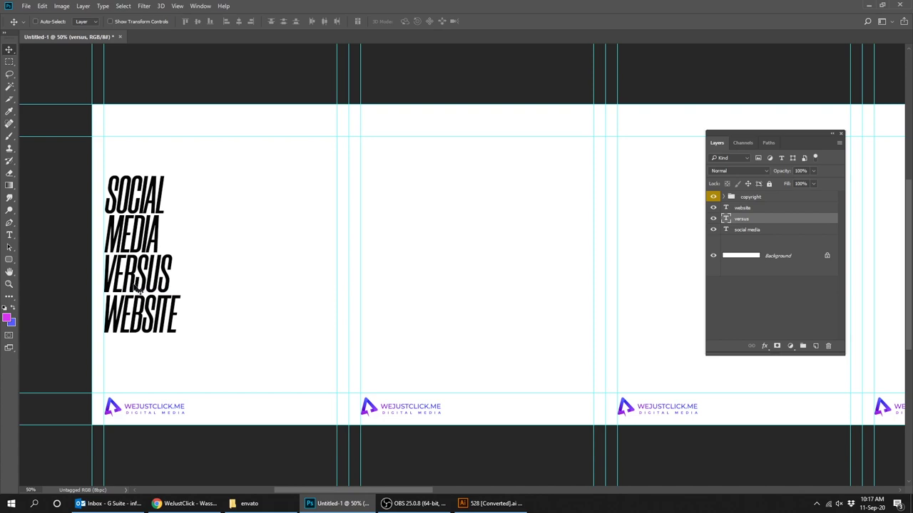
pyautogui.moveTo(744, 133); pyautogui.dragTo(369, 127)
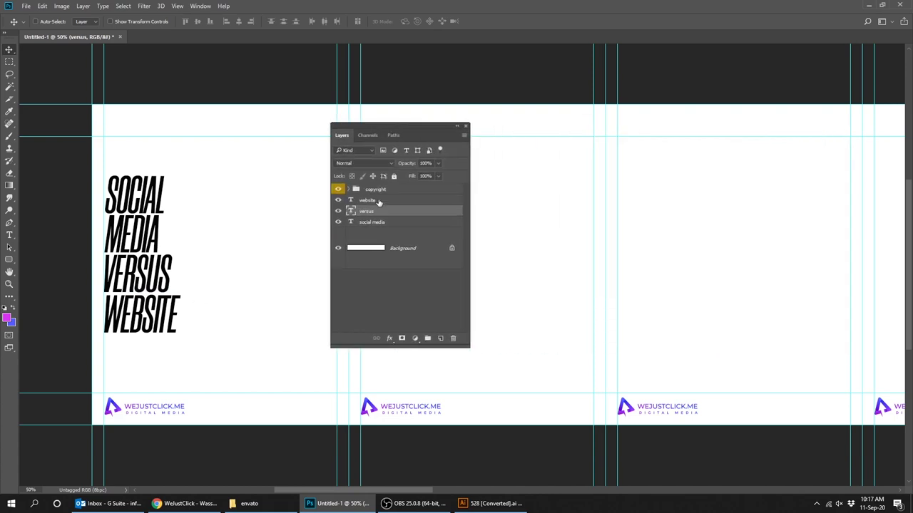
# Step: Apply a purple-to-blue Gradient Overlay layer style to the VERSUS layer
pyautogui.click(391, 339)
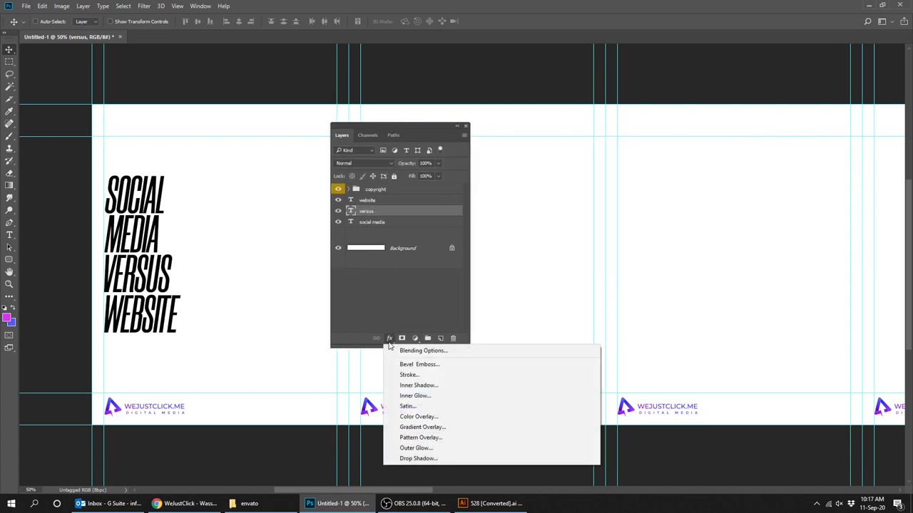
pyautogui.click(423, 427)
pyautogui.moveTo(432, 139); pyautogui.dragTo(447, 137)
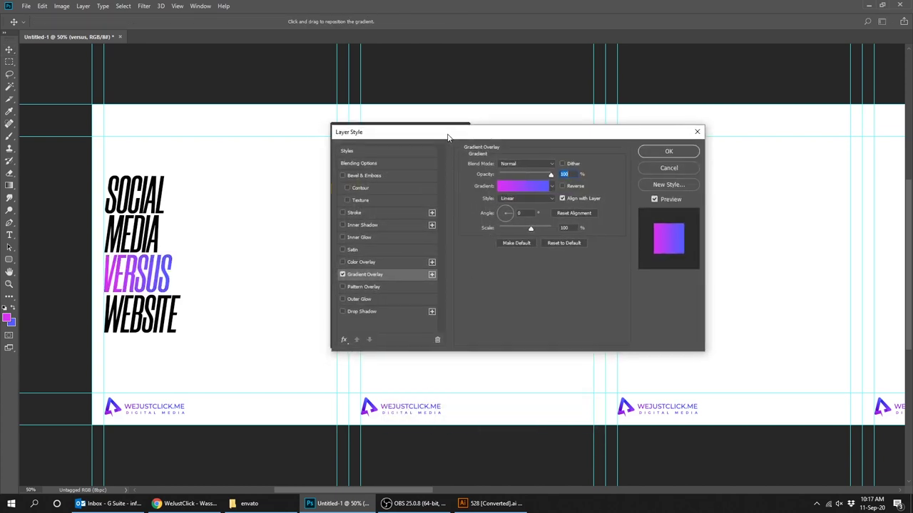
pyautogui.click(515, 187)
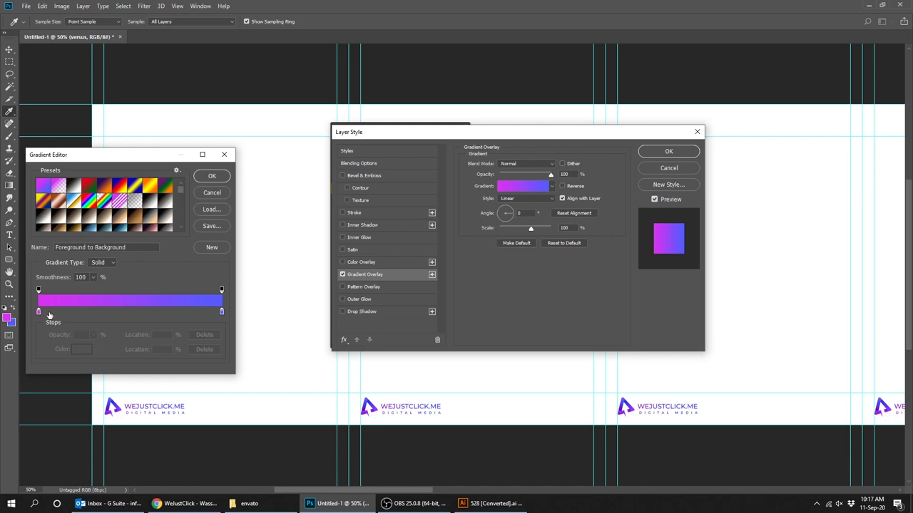
pyautogui.click(211, 177)
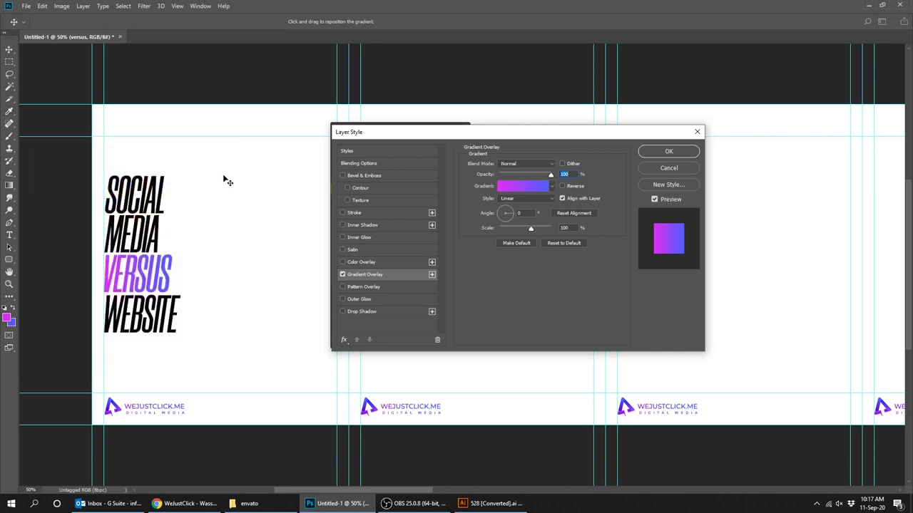
pyautogui.click(669, 152)
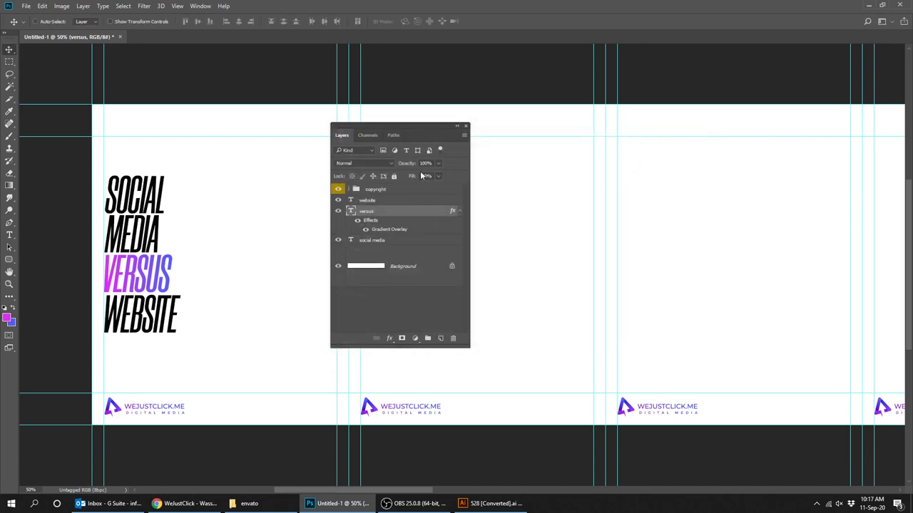
# Step: Place the fighter image from the envato folder and send it behind the headline layers
pyautogui.moveTo(397, 130); pyautogui.dragTo(673, 130)
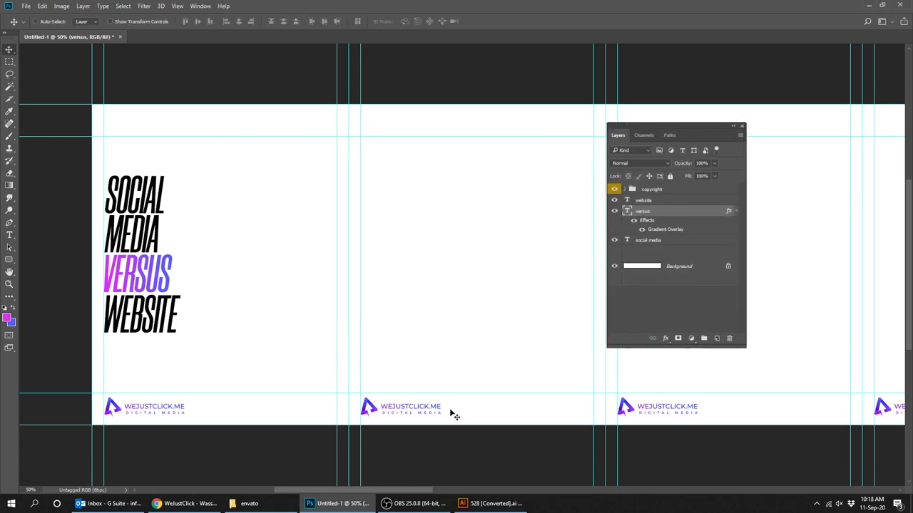
pyautogui.click(288, 504)
pyautogui.moveTo(178, 114)
pyautogui.mouseDown()
pyautogui.moveTo(338, 504)
pyautogui.moveTo(313, 324)
pyautogui.mouseUp()
pyautogui.moveTo(505, 327); pyautogui.dragTo(396, 329)
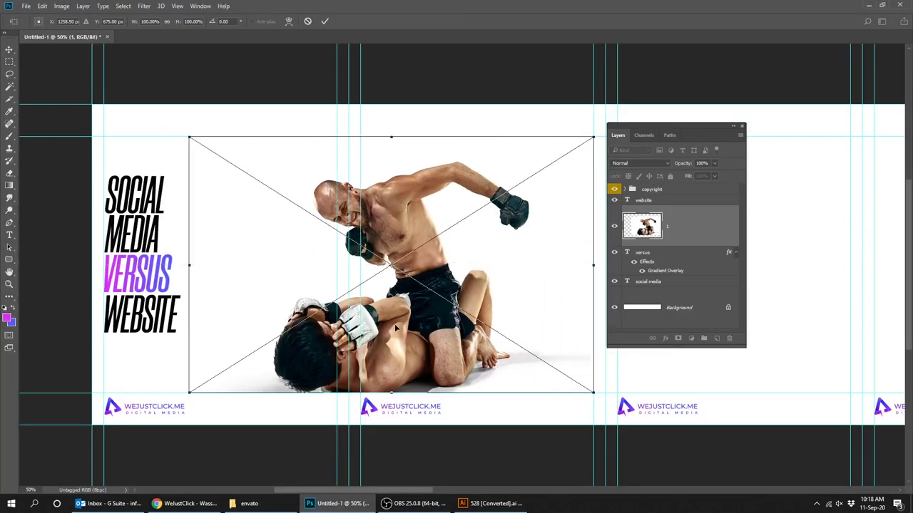
pyautogui.press('Return')
pyautogui.moveTo(420, 320); pyautogui.dragTo(387, 351)
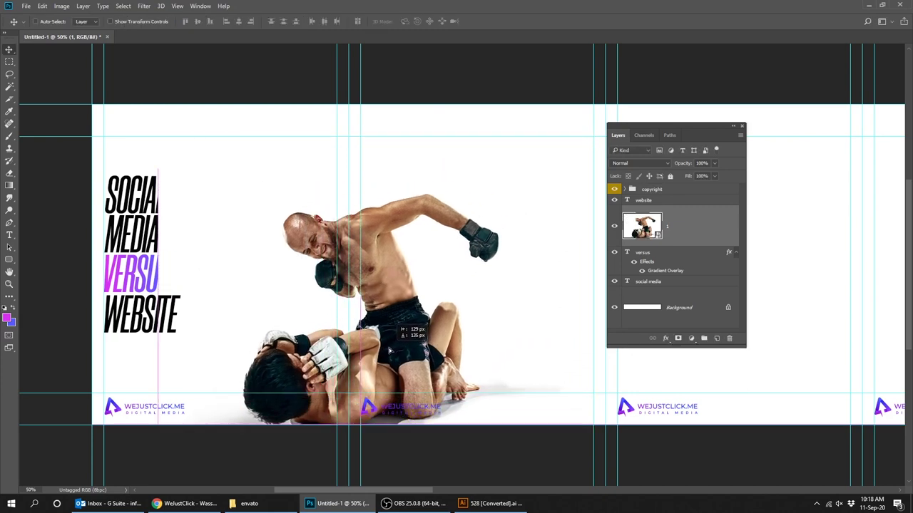
pyautogui.click(737, 254)
pyautogui.hotkey('ctrl', '[')
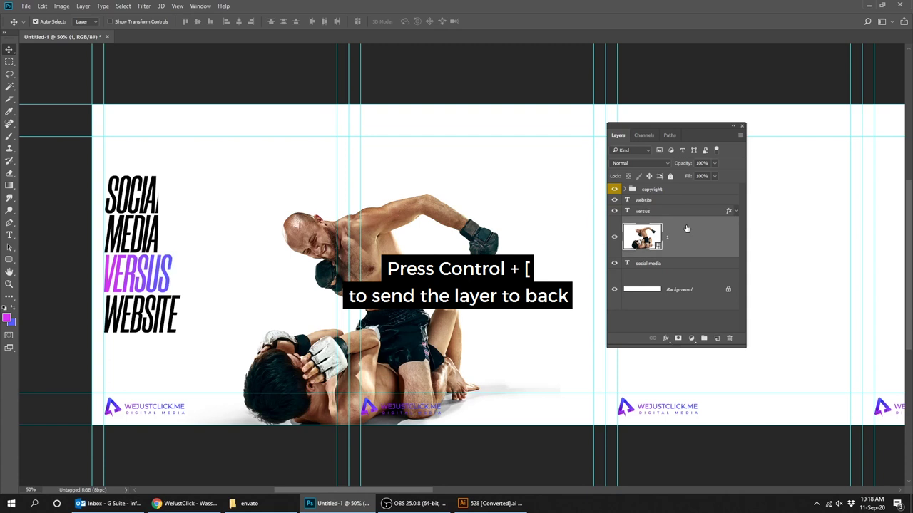
pyautogui.hotkey('ctrl', '[')
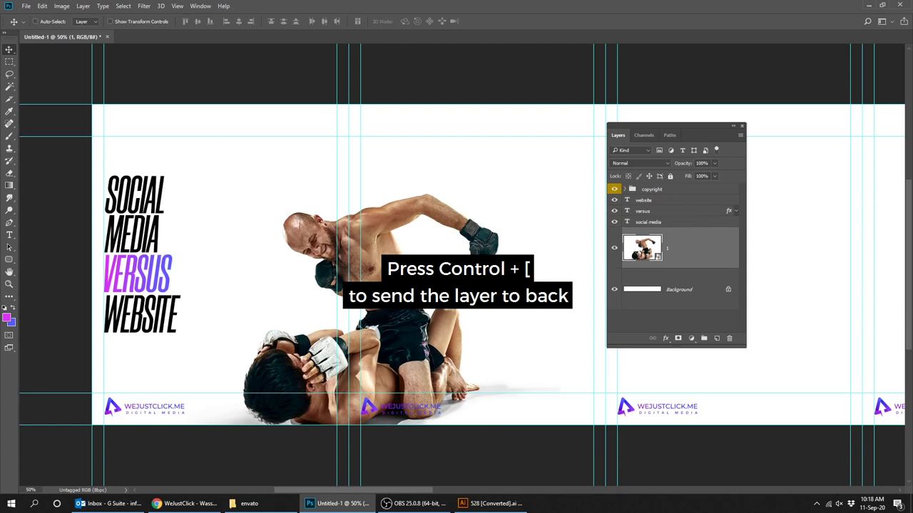
# Step: Enlarge the fighter photo to about 119% and shift it up and left
pyautogui.hotkey('ctrl', 't')
pyautogui.moveTo(390, 311); pyautogui.dragTo(359, 312)
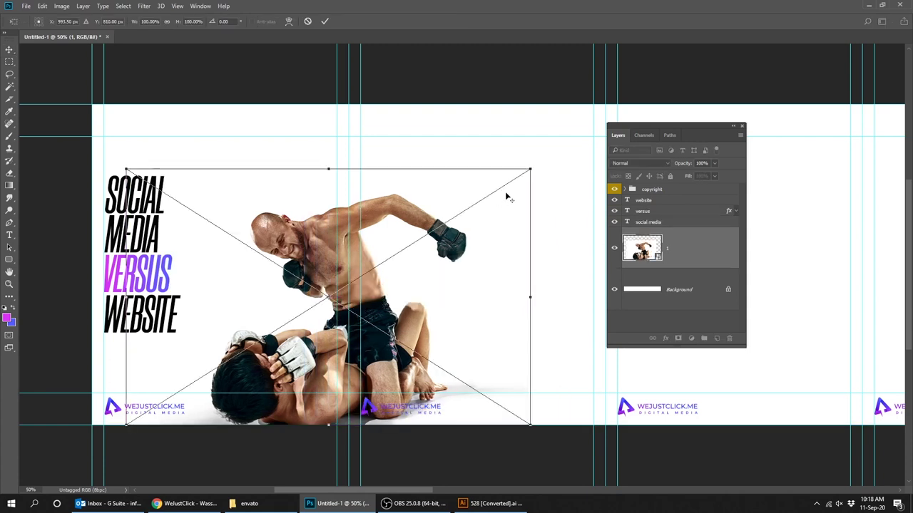
pyautogui.moveTo(528, 170); pyautogui.dragTo(554, 127)
pyautogui.press('Return')
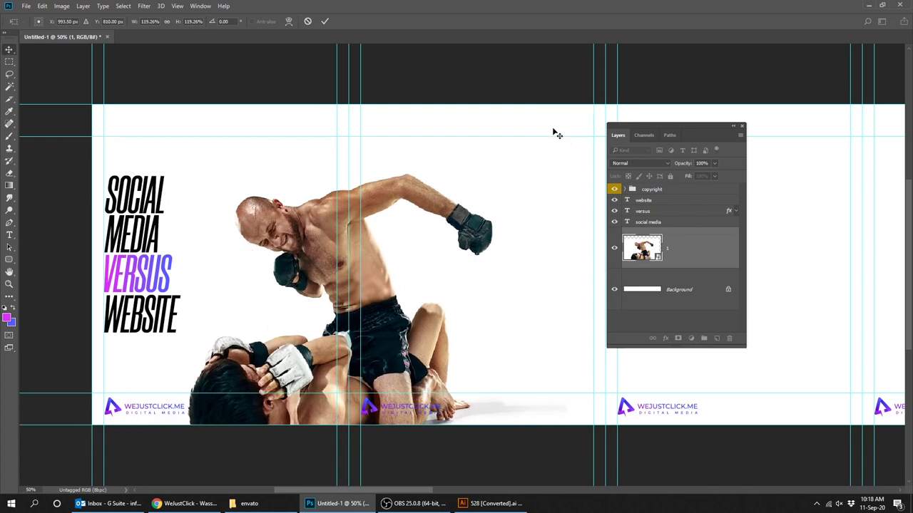
pyautogui.moveTo(435, 356); pyautogui.dragTo(405, 338)
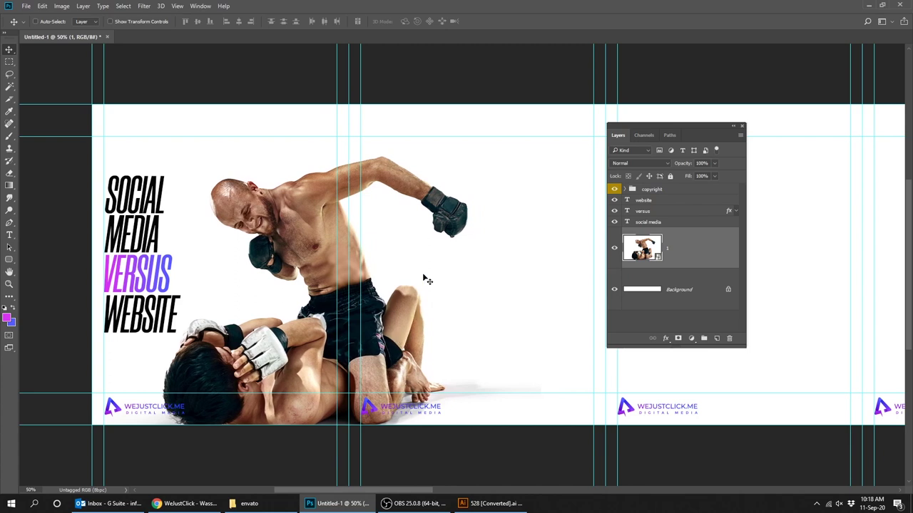
# Step: Select the social media, versus and website layers and drag the headline slightly up
pyautogui.rightClick(132, 190)
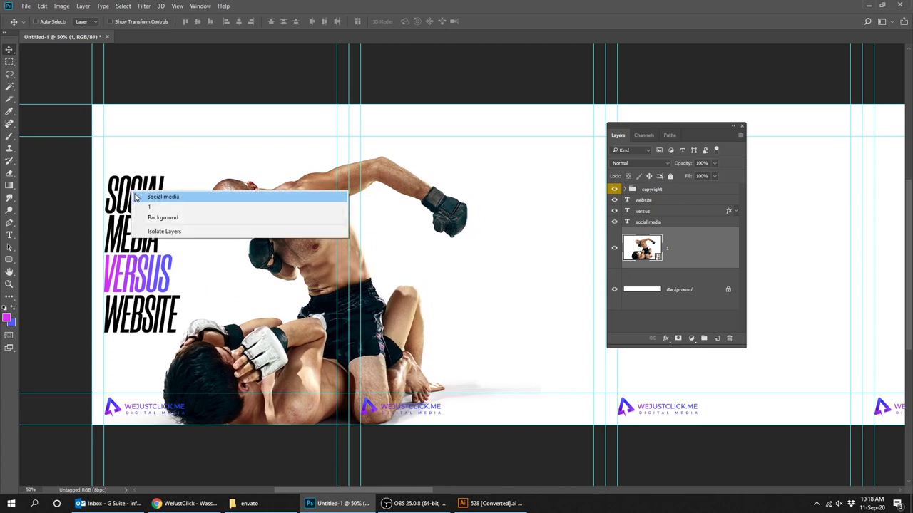
pyautogui.click(149, 198)
pyautogui.rightClick(129, 274)
pyautogui.click(135, 273)
pyautogui.rightClick(140, 318)
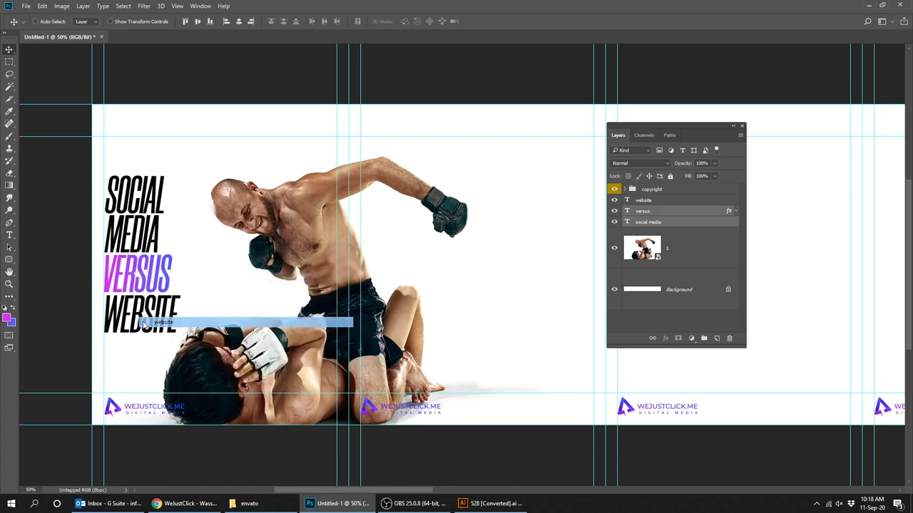
pyautogui.click(146, 323)
pyautogui.moveTo(146, 322); pyautogui.dragTo(164, 306)
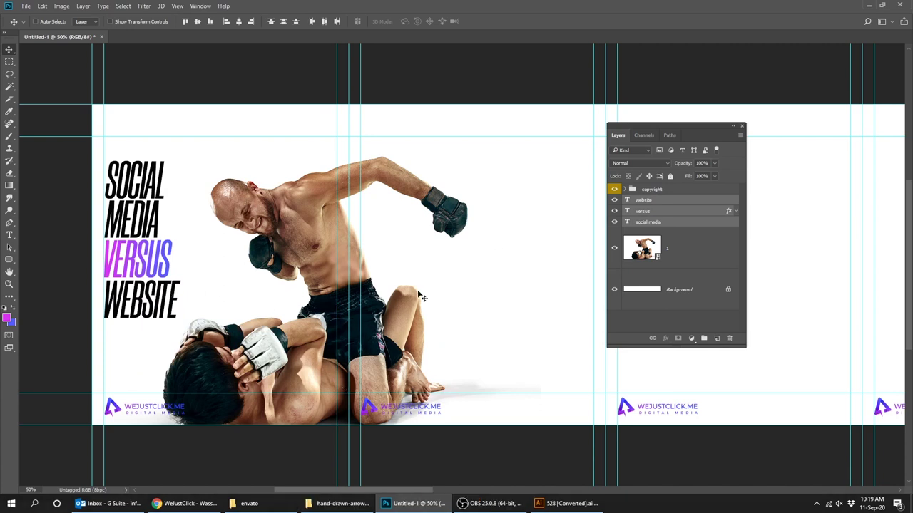
# Step: Type WHICH IS BEST FOR beside the fighters and scale it down
pyautogui.press('t')
pyautogui.click(466, 270)
pyautogui.write('WHICH')
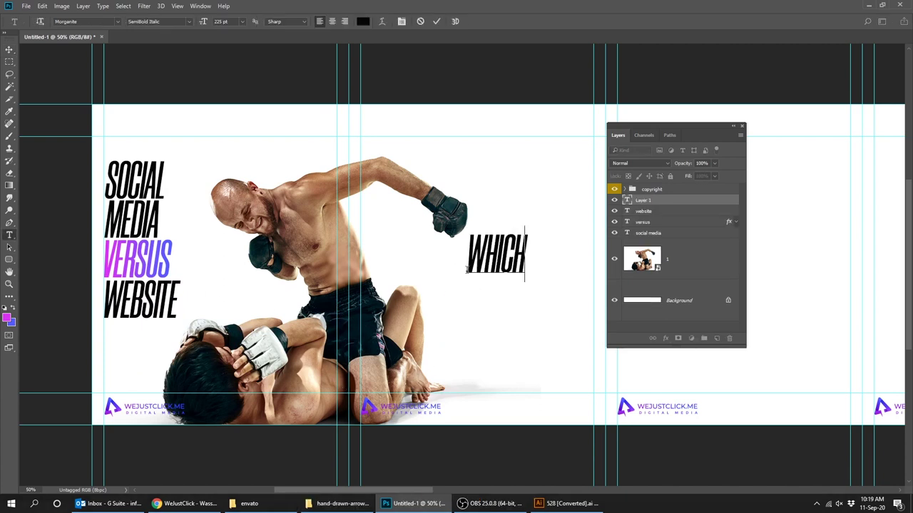
pyautogui.write(' IS ')
pyautogui.write('BEST FOR')
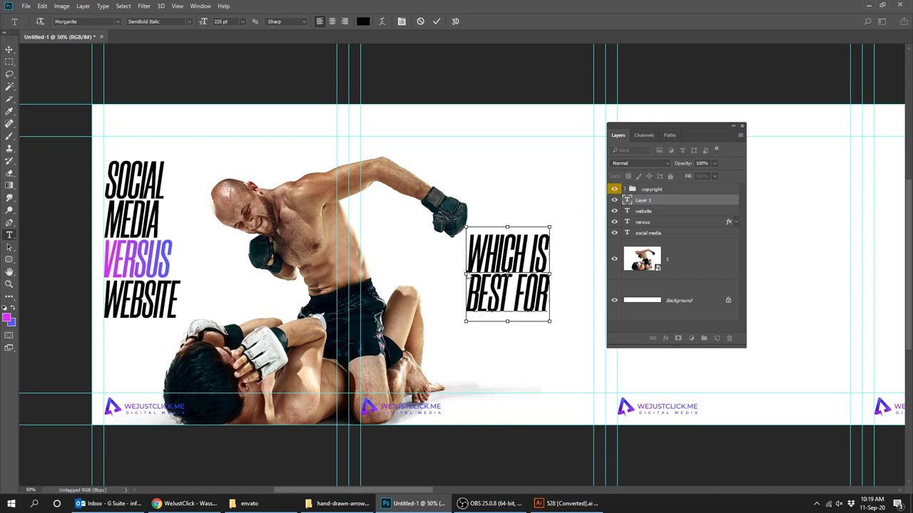
pyautogui.hotkey('ctrl', 'Return')
pyautogui.hotkey('ctrl', 't')
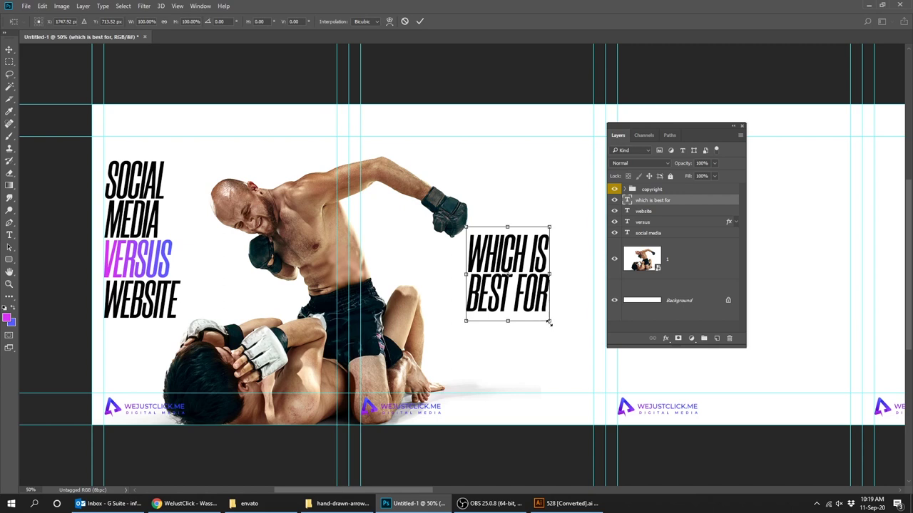
pyautogui.moveTo(548, 321); pyautogui.dragTo(526, 299)
pyautogui.press('Return')
# Step: Add a separate YOU? text layer positioned below BEST FOR
pyautogui.press('t')
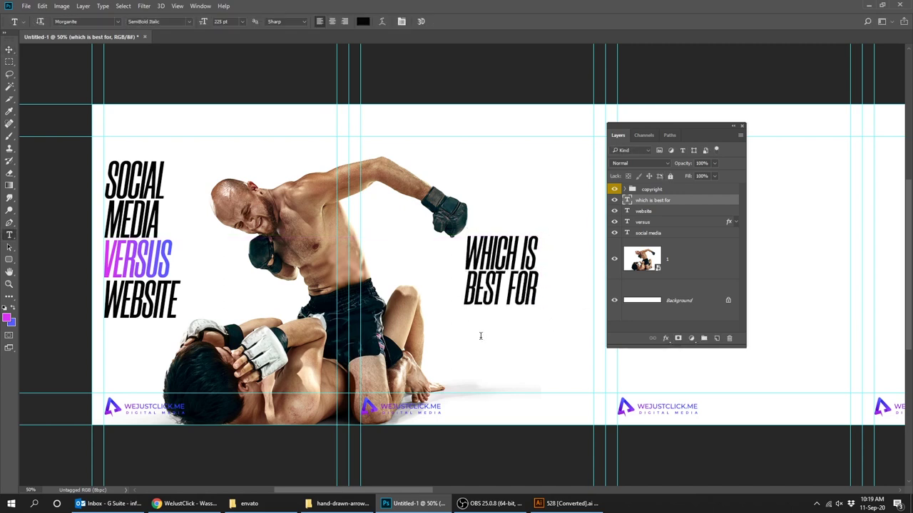
pyautogui.click(475, 346)
pyautogui.write('you')
pyautogui.hotkey('ctrl', 'Return')
pyautogui.press('v')
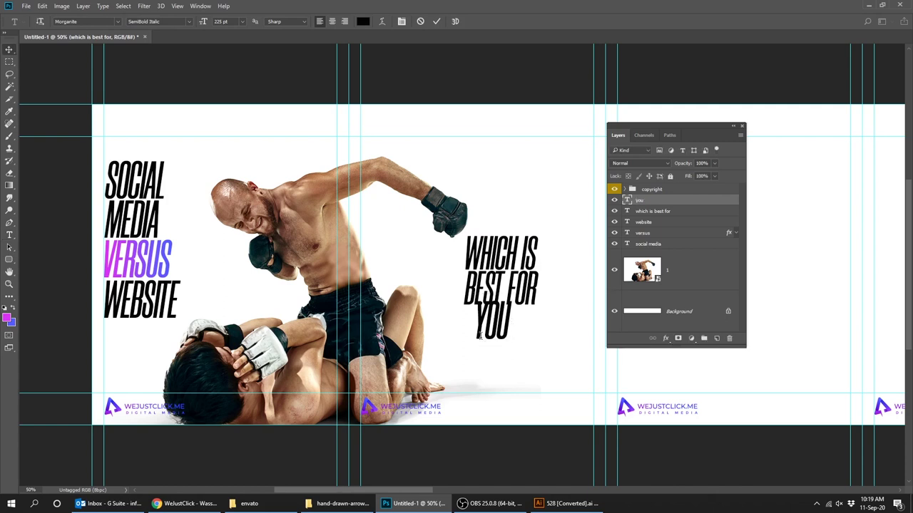
pyautogui.moveTo(501, 314); pyautogui.dragTo(507, 326)
pyautogui.press('t')
pyautogui.click(512, 341)
pyautogui.write('?')
pyautogui.hotkey('ctrl', 'Return')
# Step: Enlarge YOU? with Free Transform and add a Gradient Overlay to it
pyautogui.hotkey('ctrl', 't')
pyautogui.moveTo(529, 361)
pyautogui.mouseDown()
pyautogui.moveTo(542, 370)
pyautogui.moveTo(503, 360)
pyautogui.mouseUp()
pyautogui.press('Return')
pyautogui.press('v')
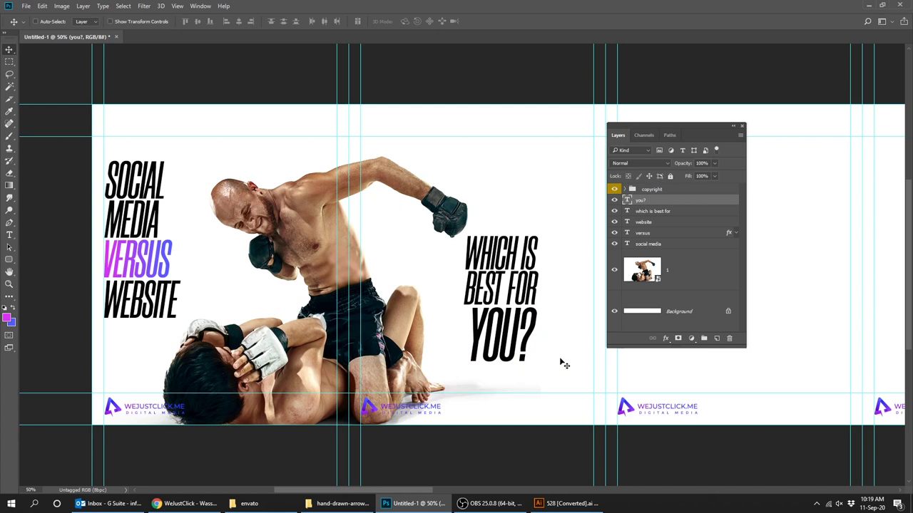
pyautogui.click(666, 338)
pyautogui.click(708, 428)
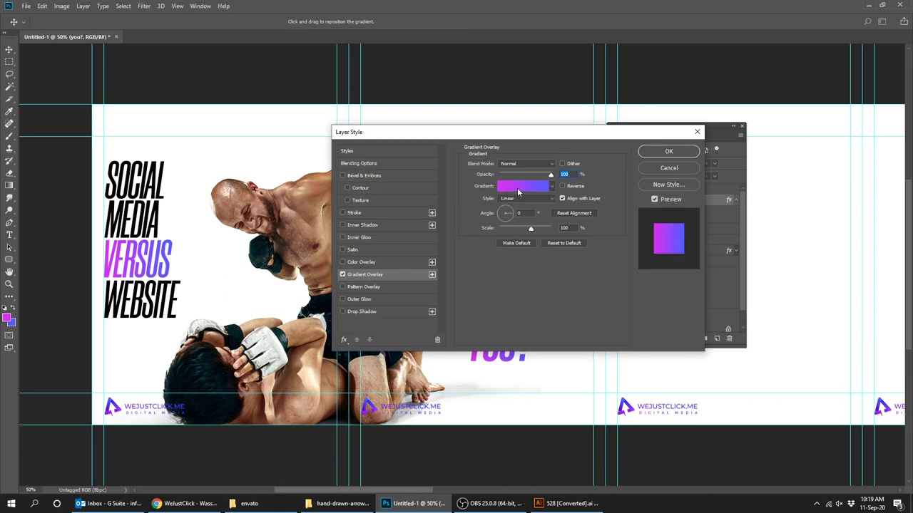
# Step: Confirm YOU?'s purple-to-blue gradient, centre the question text and move it right
pyautogui.click(670, 152)
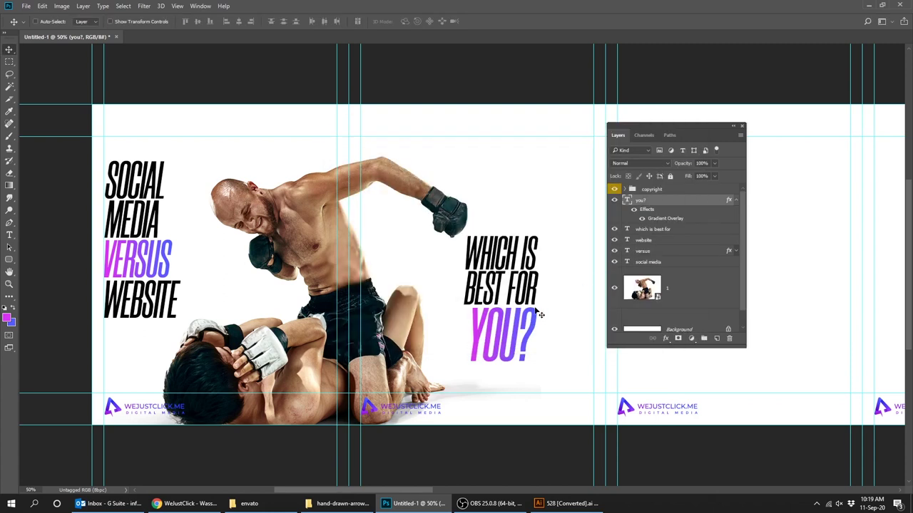
pyautogui.click(736, 201)
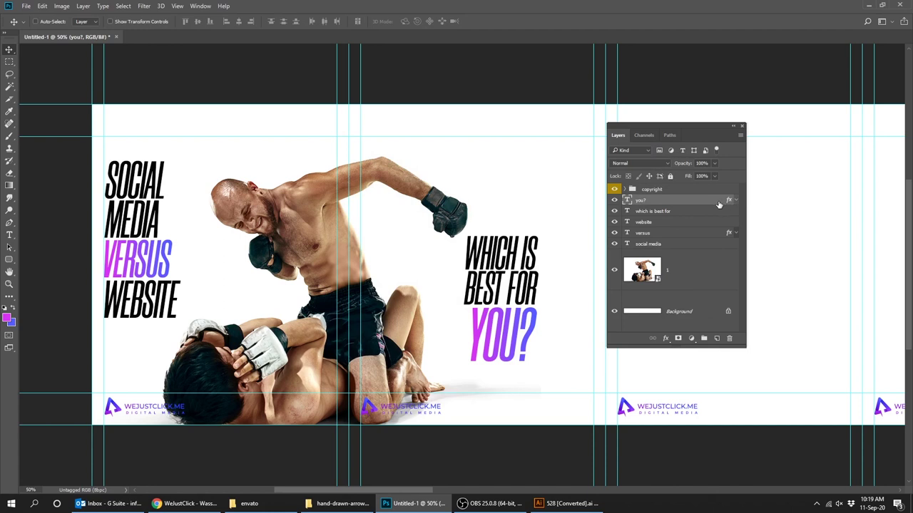
pyautogui.keyDown('shift'); pyautogui.click(669, 211); pyautogui.keyUp('shift')
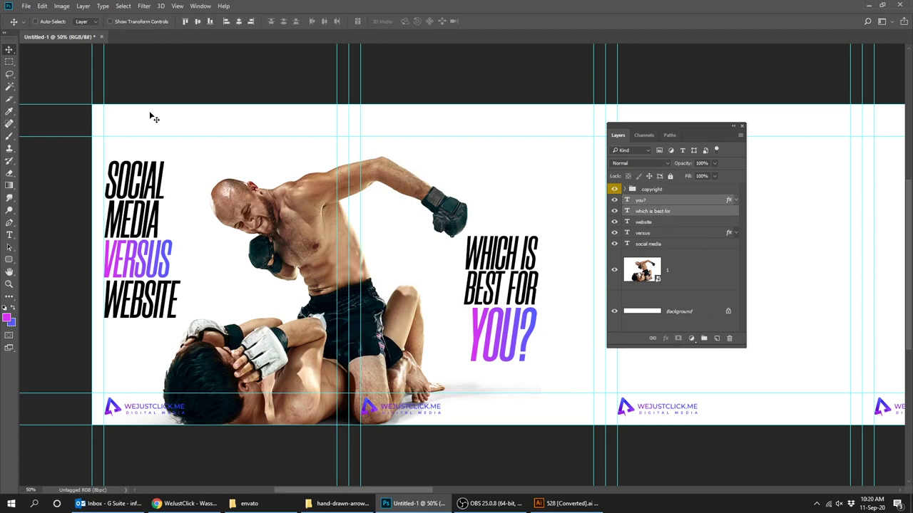
pyautogui.click(9, 235)
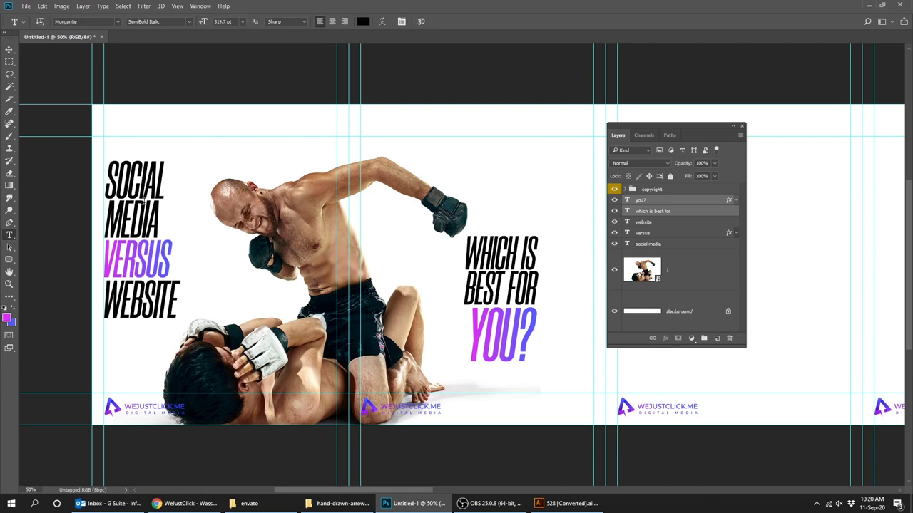
pyautogui.click(334, 20)
pyautogui.click(10, 49)
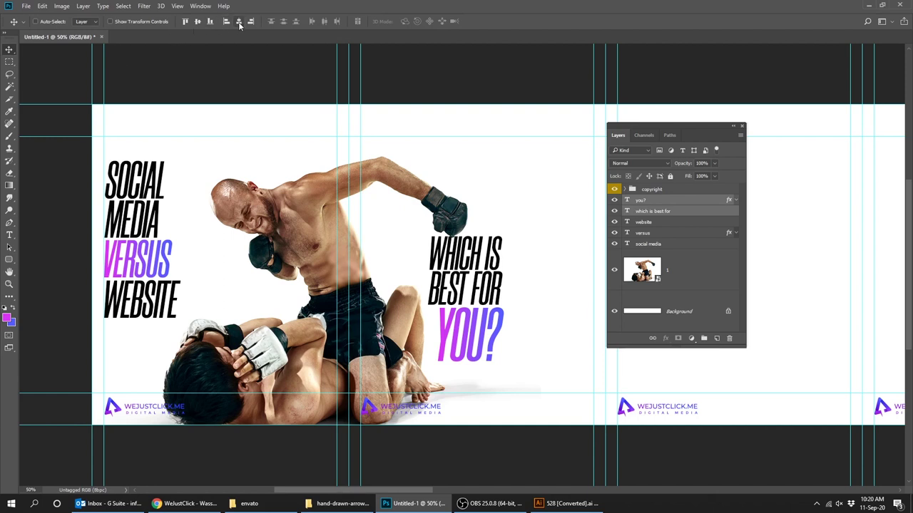
pyautogui.moveTo(480, 272)
pyautogui.mouseDown()
pyautogui.moveTo(524, 258)
pyautogui.moveTo(513, 266)
pyautogui.mouseUp()
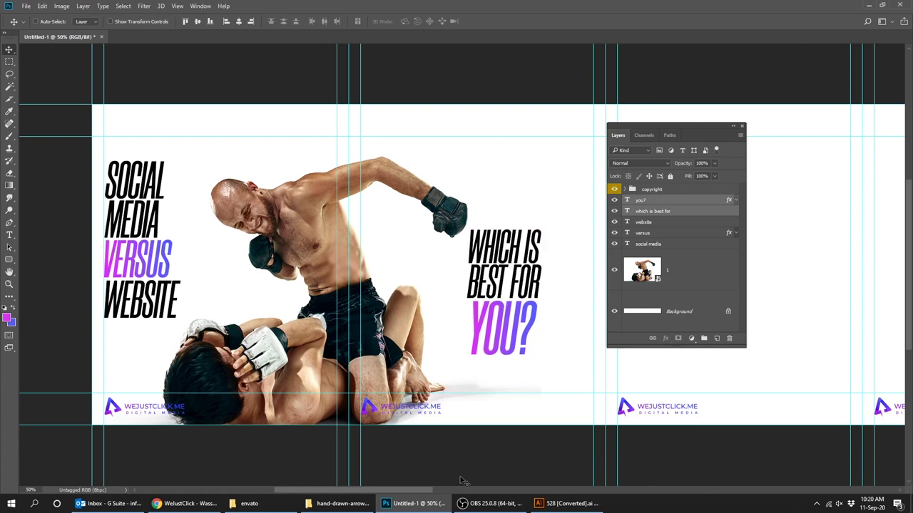
pyautogui.moveTo(567, 503)
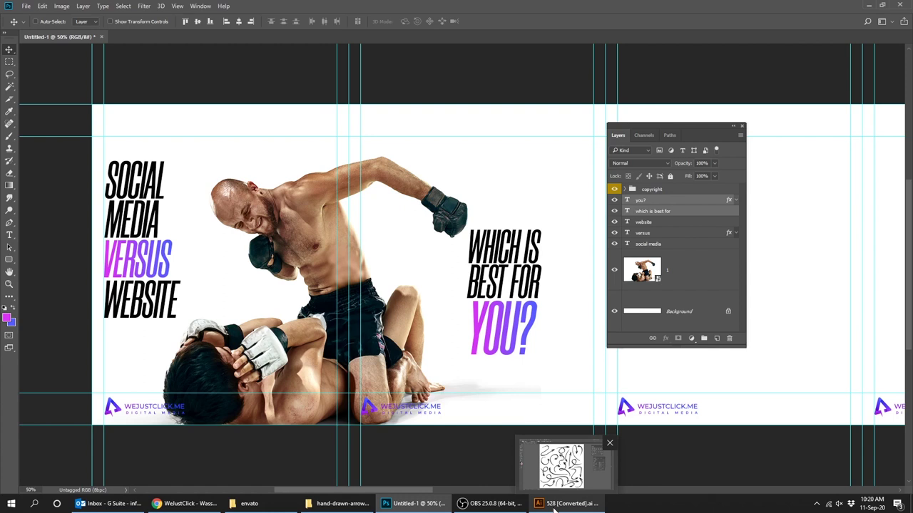
# Step: Copy the long looping arrow from the hand-drawn arrows artwork in Illustrator
pyautogui.click(554, 504)
pyautogui.click(348, 385)
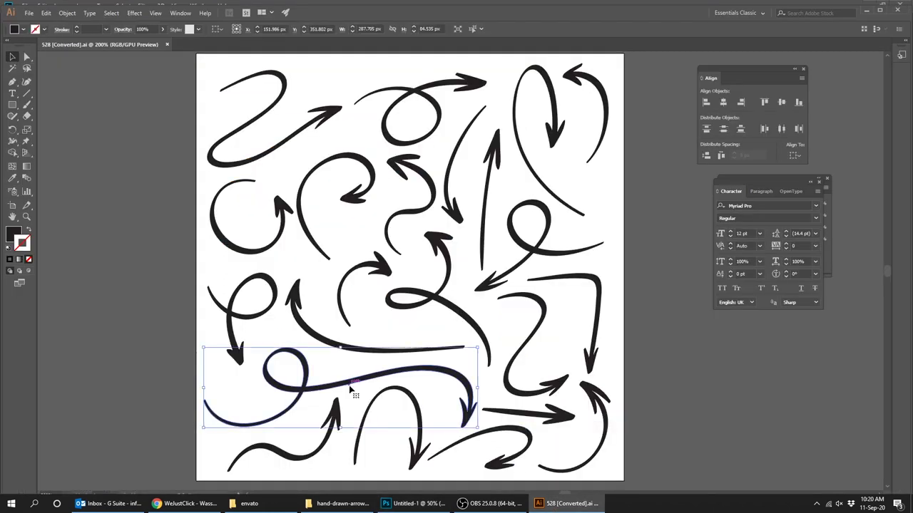
pyautogui.click(414, 504)
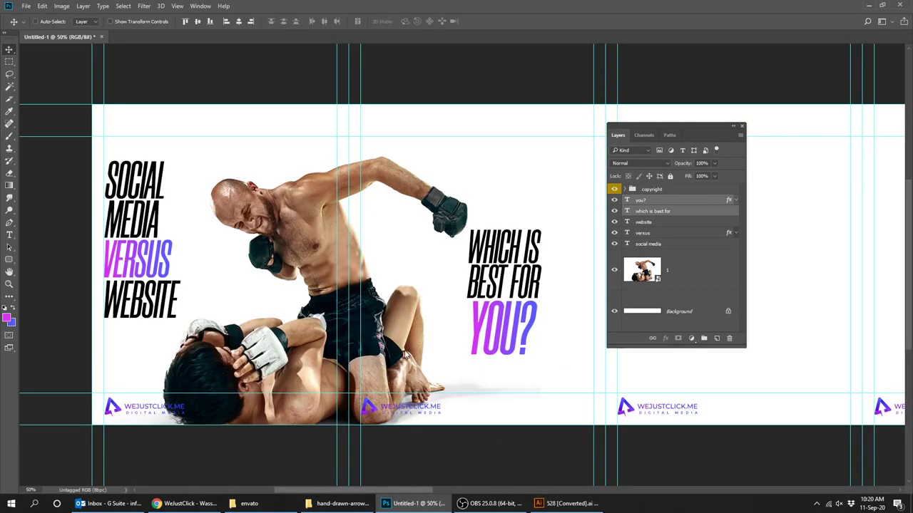
# Step: Paste the arrow as a smart object, enlarge it about 270% and place it beside the glove
pyautogui.hotkey('ctrl', 'v')
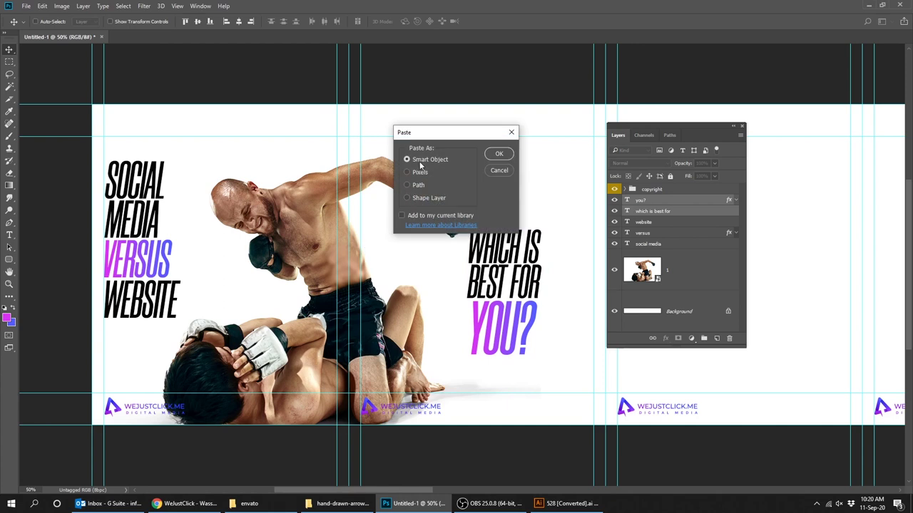
pyautogui.click(498, 153)
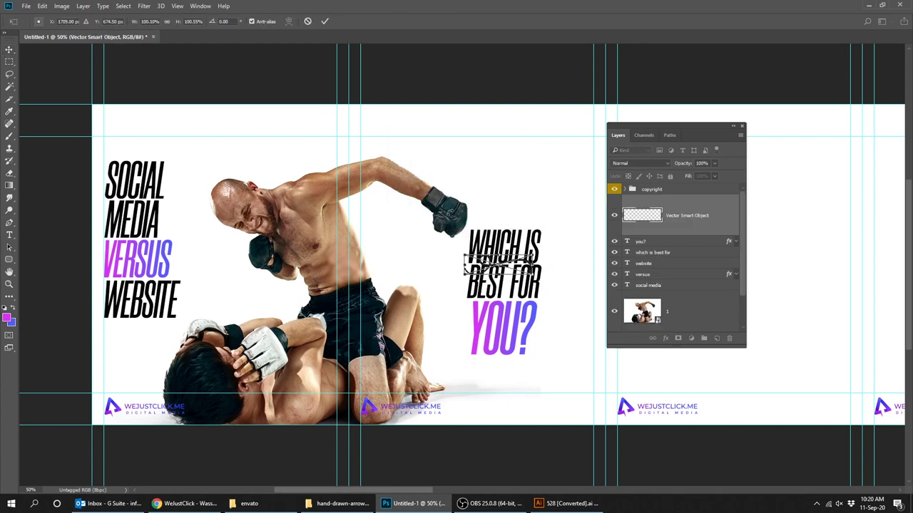
pyautogui.moveTo(461, 277)
pyautogui.mouseDown()
pyautogui.moveTo(589, 341)
pyautogui.moveTo(432, 360)
pyautogui.mouseUp()
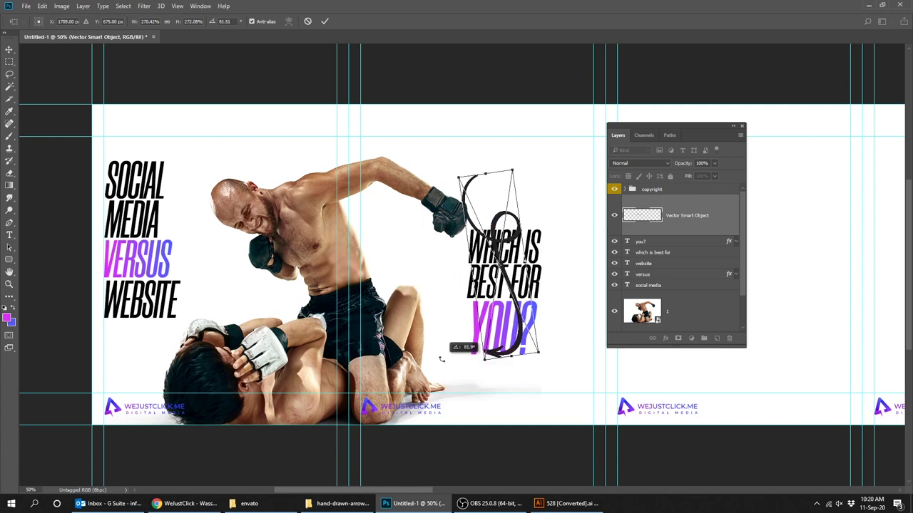
pyautogui.press('Return')
pyautogui.moveTo(489, 349); pyautogui.dragTo(393, 292)
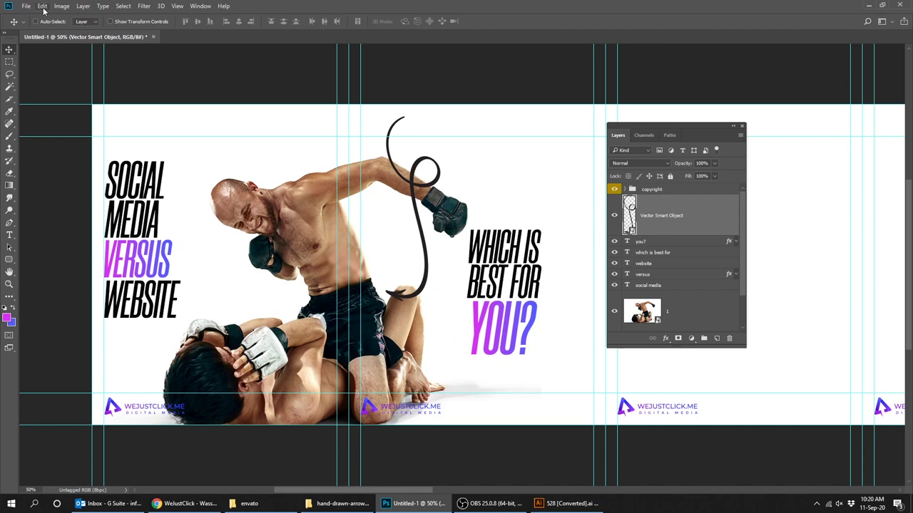
pyautogui.click(43, 6)
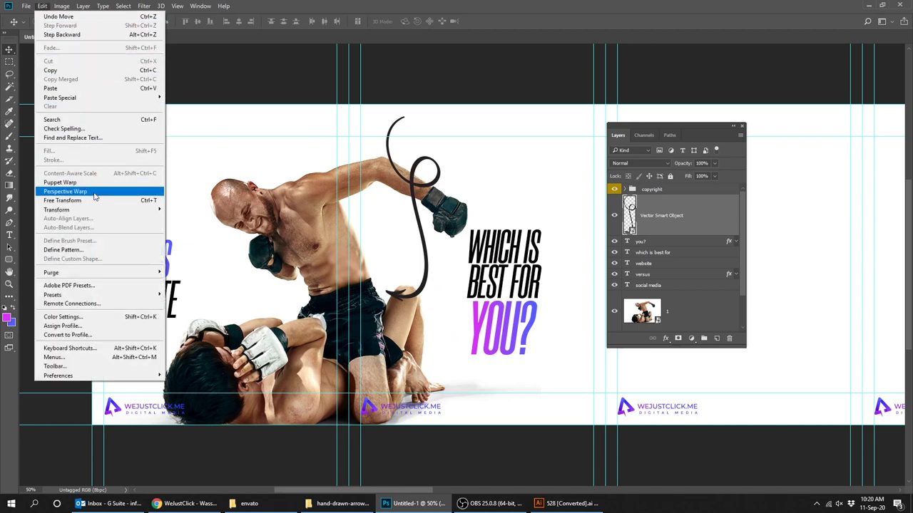
pyautogui.moveTo(57, 210)
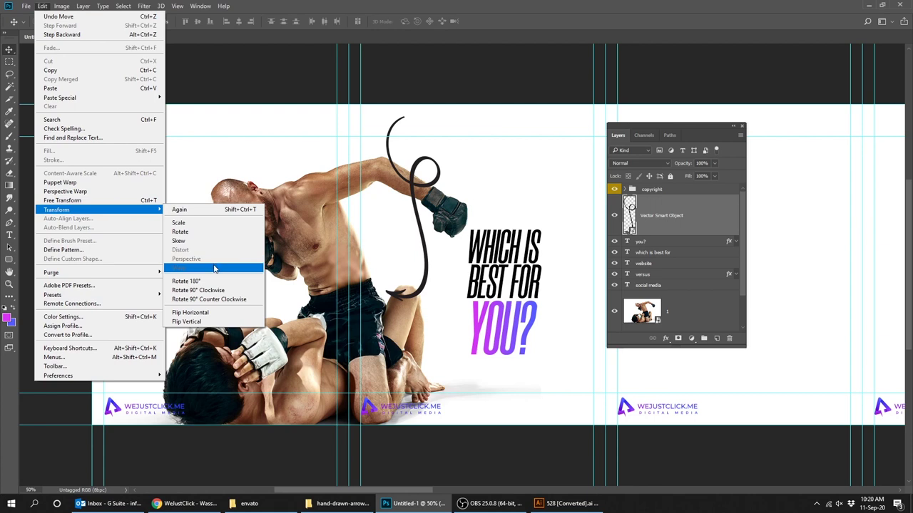
# Step: Flip the arrow horizontally, then rotate it to about -117° and move it up-left
pyautogui.click(213, 314)
pyautogui.hotkey('ctrl', 't')
pyautogui.moveTo(428, 236); pyautogui.dragTo(402, 208)
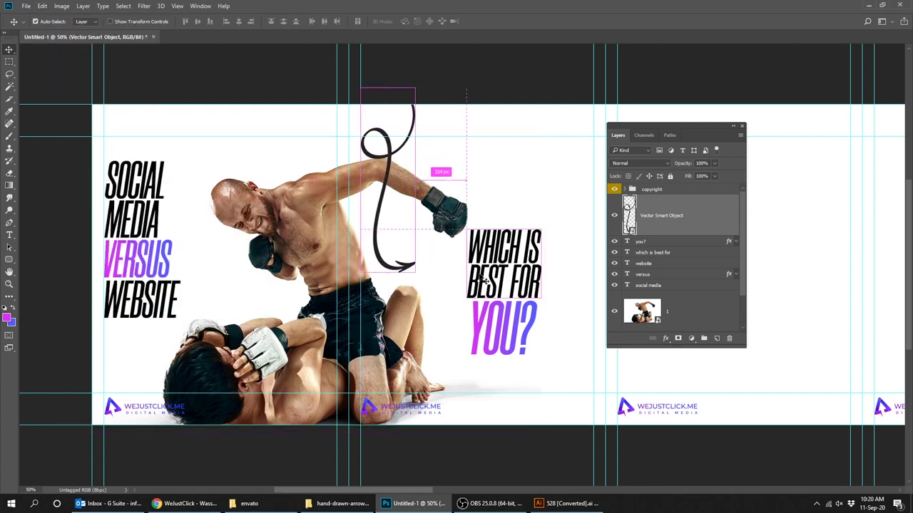
pyautogui.moveTo(451, 305); pyautogui.dragTo(448, 262)
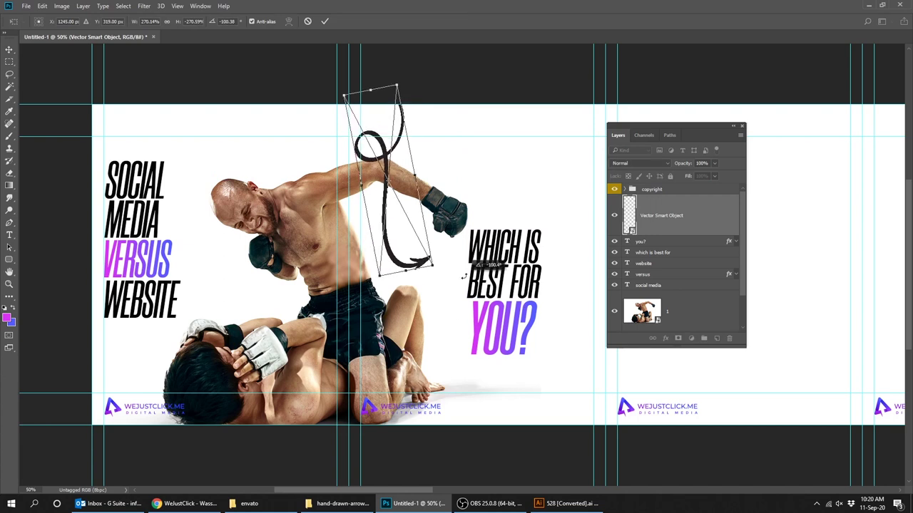
pyautogui.moveTo(438, 256); pyautogui.dragTo(406, 236)
pyautogui.moveTo(499, 273); pyautogui.dragTo(512, 255)
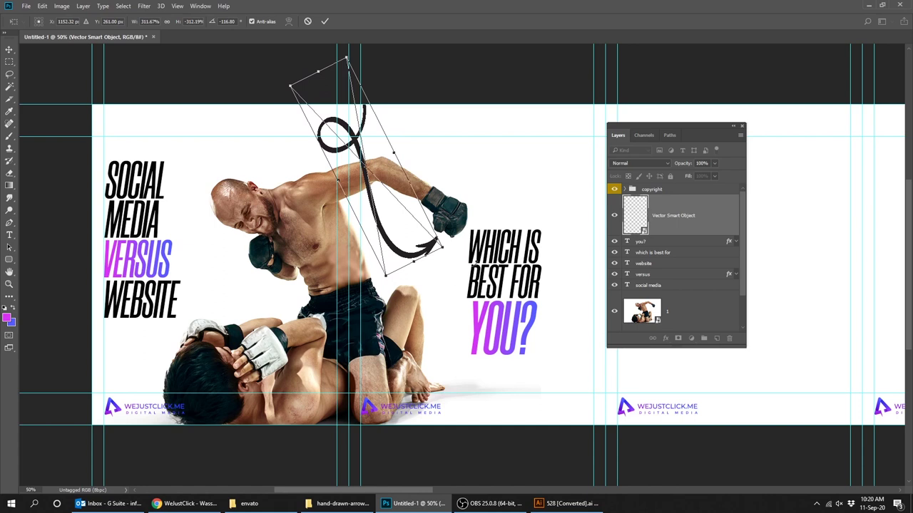
pyautogui.moveTo(447, 247); pyautogui.dragTo(436, 240)
pyautogui.moveTo(393, 214); pyautogui.dragTo(372, 213)
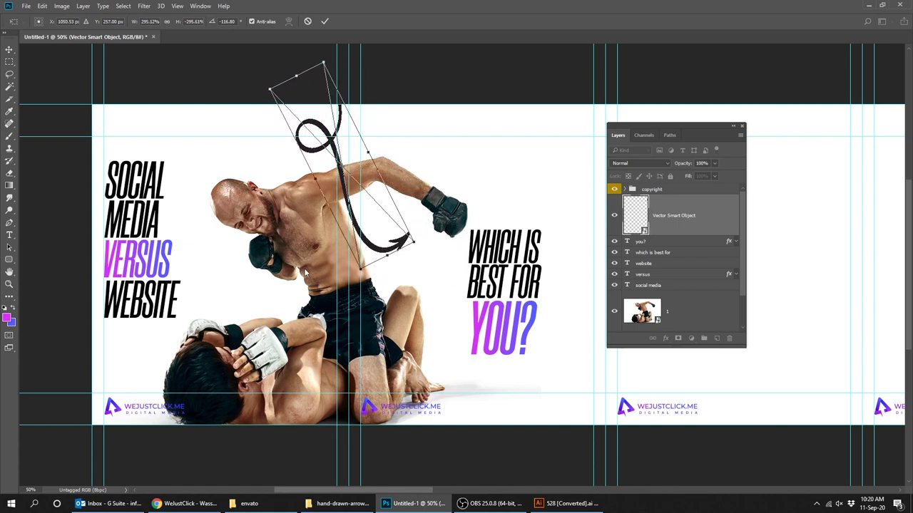
pyautogui.press('Return')
# Step: Reposition the arrow near the boxer and rotate it to about -120°
pyautogui.click(651, 328)
pyautogui.moveTo(329, 285); pyautogui.dragTo(314, 279)
pyautogui.rightClick(407, 246)
pyautogui.click(428, 247)
pyautogui.moveTo(410, 246); pyautogui.dragTo(400, 248)
pyautogui.hotkey('ctrl', 't')
pyautogui.moveTo(438, 255); pyautogui.dragTo(452, 245)
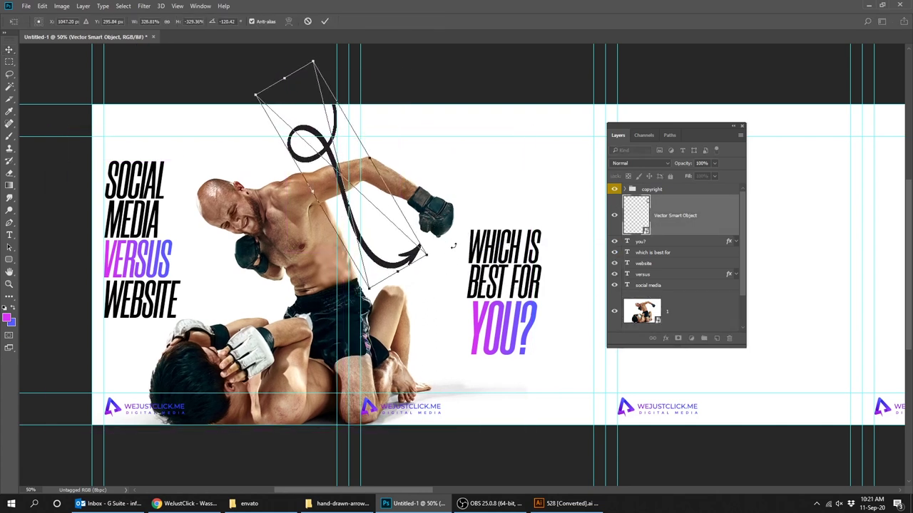
pyautogui.press('Return')
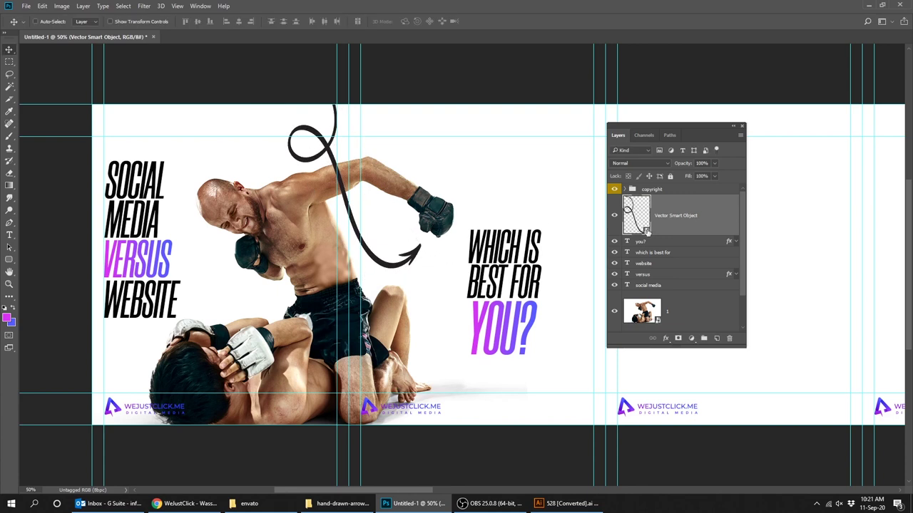
pyautogui.click(665, 338)
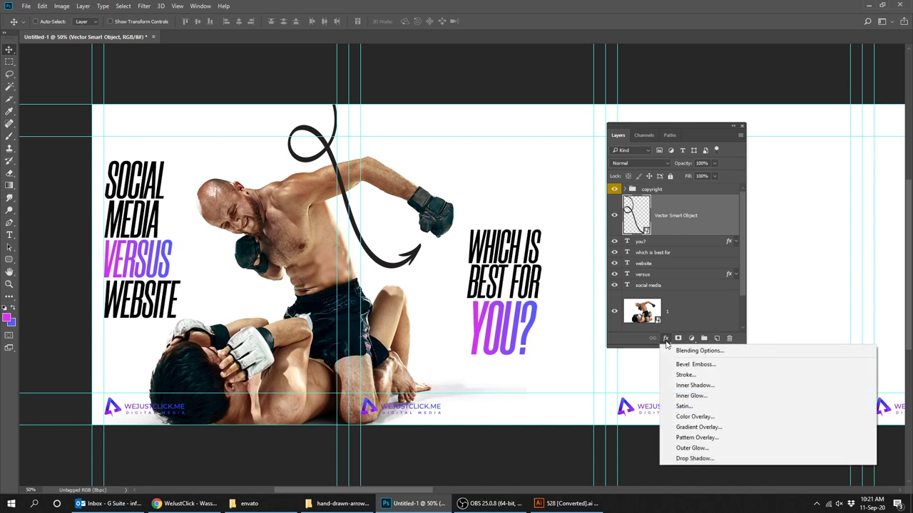
# Step: Apply a purple-to-blue Gradient Overlay to the looping arrow
pyautogui.click(704, 428)
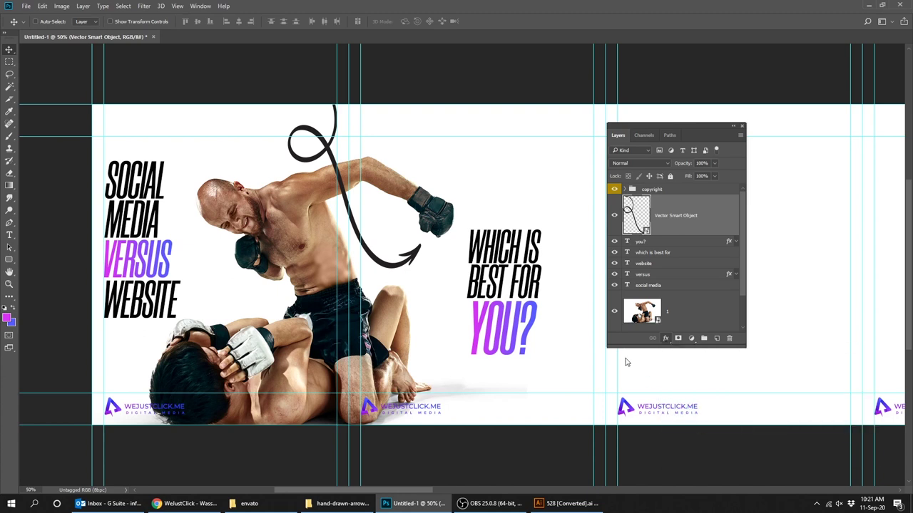
pyautogui.moveTo(437, 135); pyautogui.dragTo(640, 140)
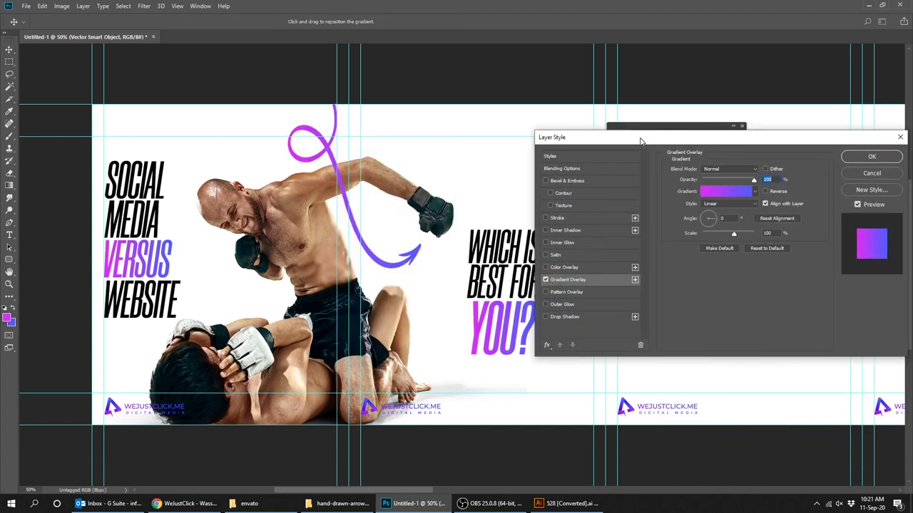
pyautogui.click(722, 193)
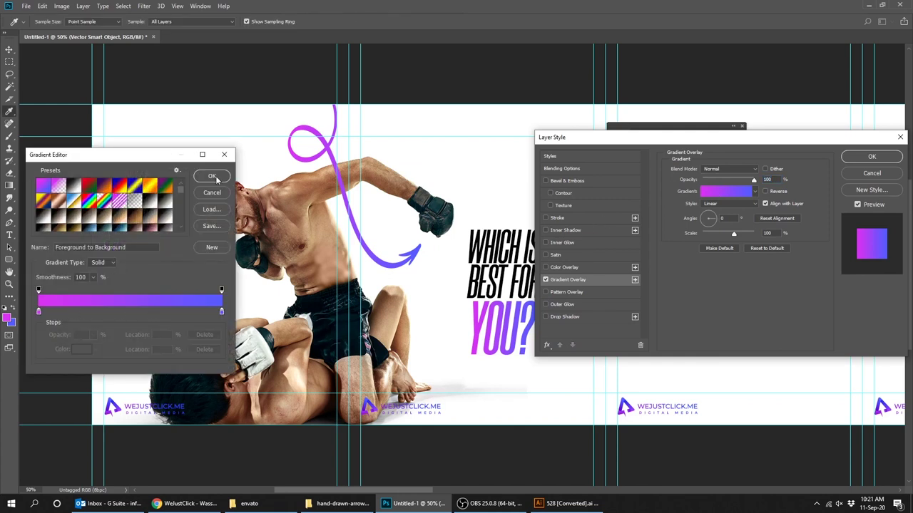
pyautogui.click(217, 179)
pyautogui.click(866, 159)
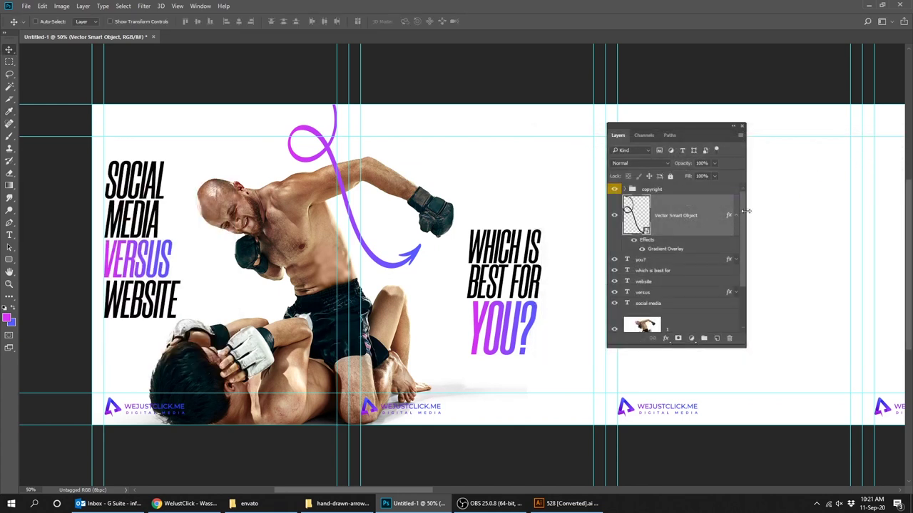
# Step: Hide the guides and add a blank layer mask to the arrow layer
pyautogui.hotkey('ctrl', ';')
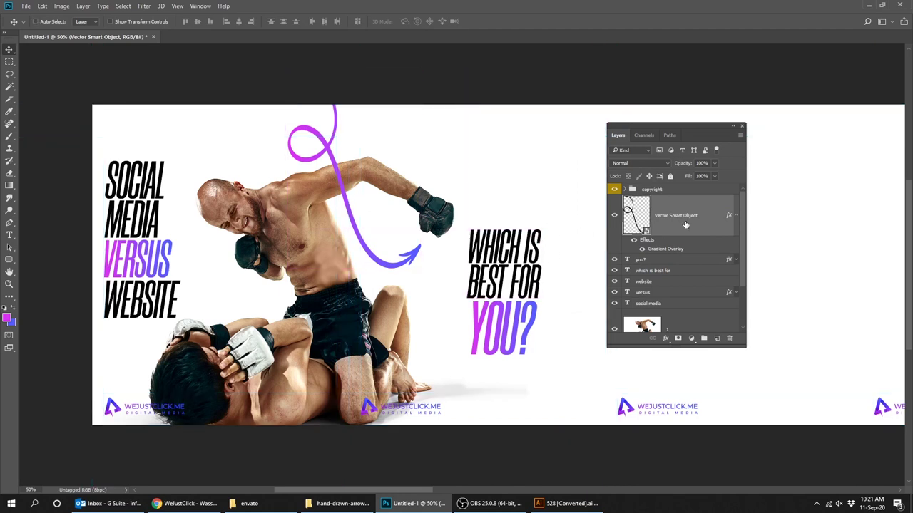
pyautogui.click(736, 217)
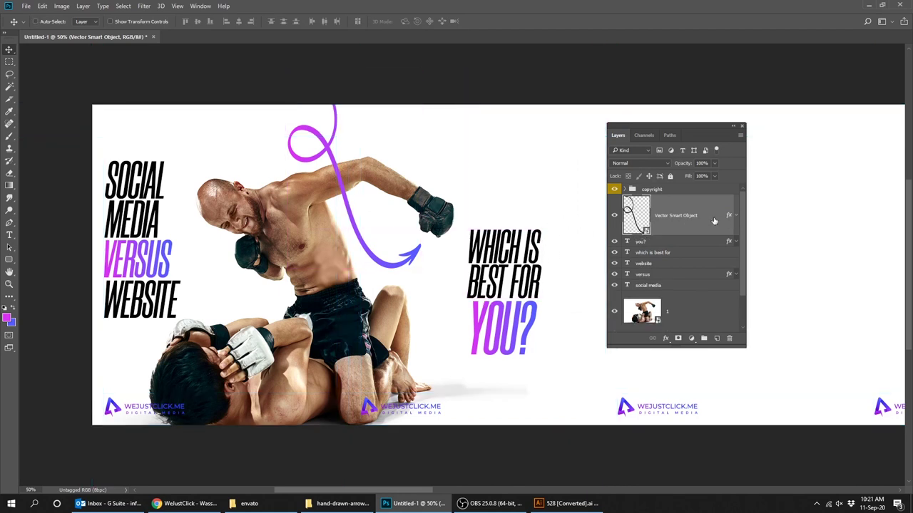
pyautogui.click(679, 340)
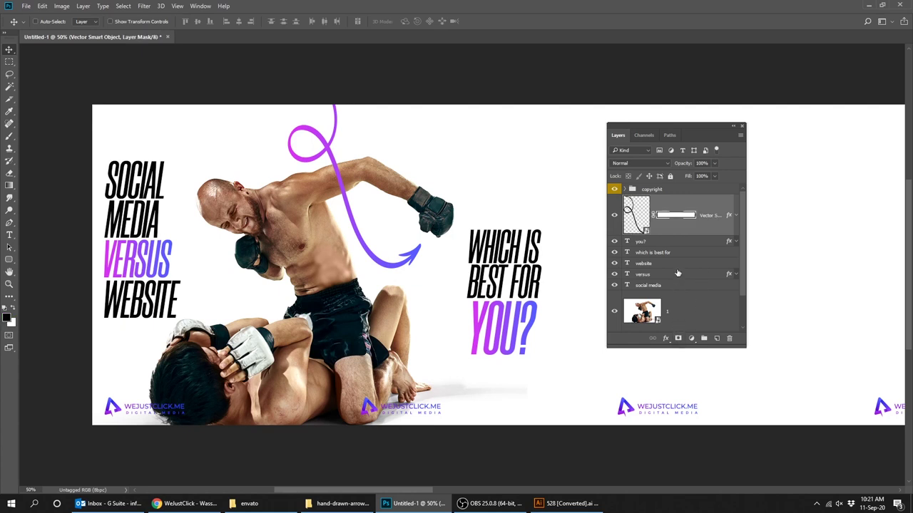
# Step: Outline the boxer's arm where the arrow crosses with a Pen path and make it a selection
pyautogui.hotkey('ctrl', '+')
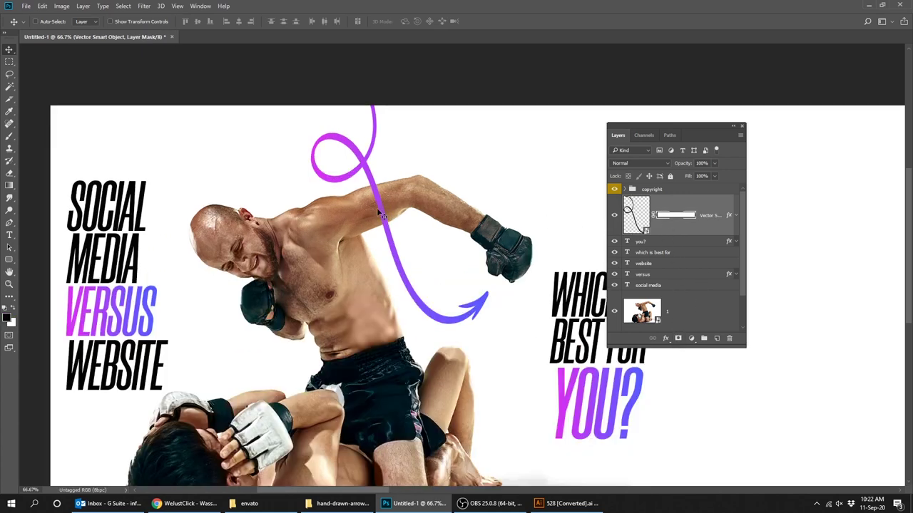
pyautogui.press('p')
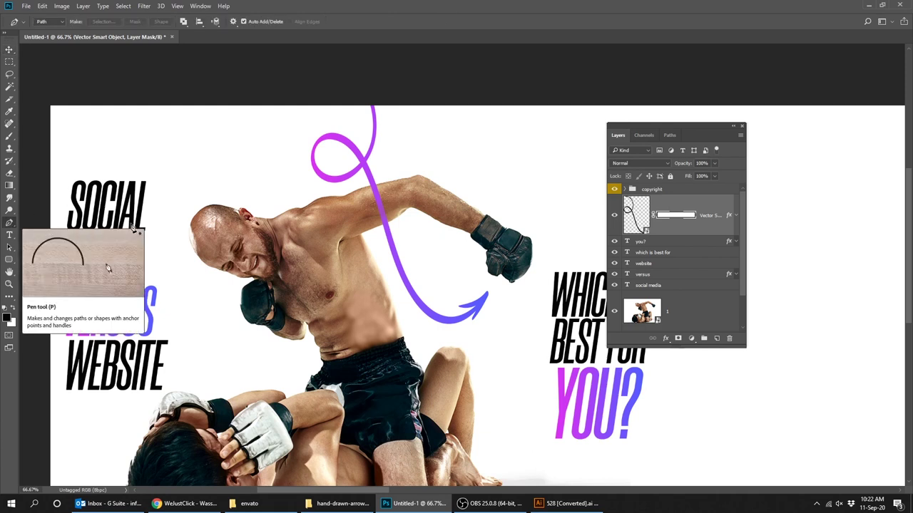
pyautogui.scroll(2, 388, 202)
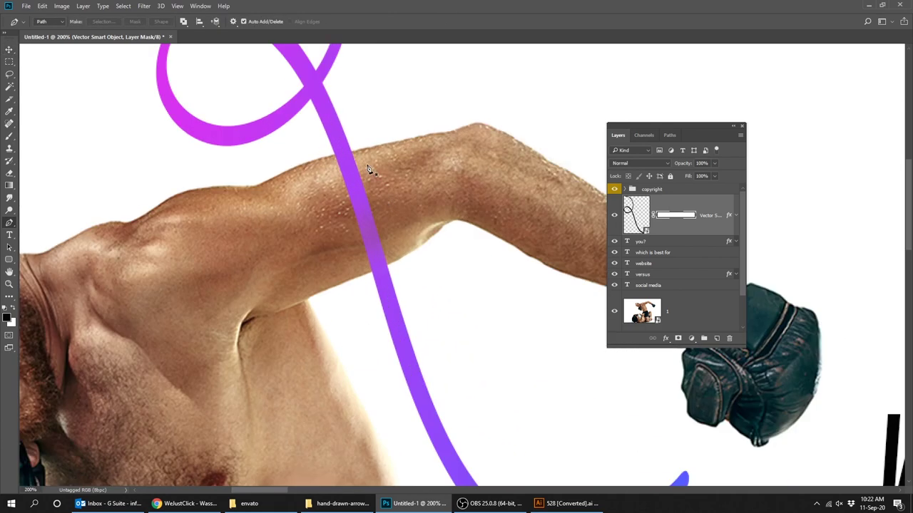
pyautogui.scroll(1, 366, 165)
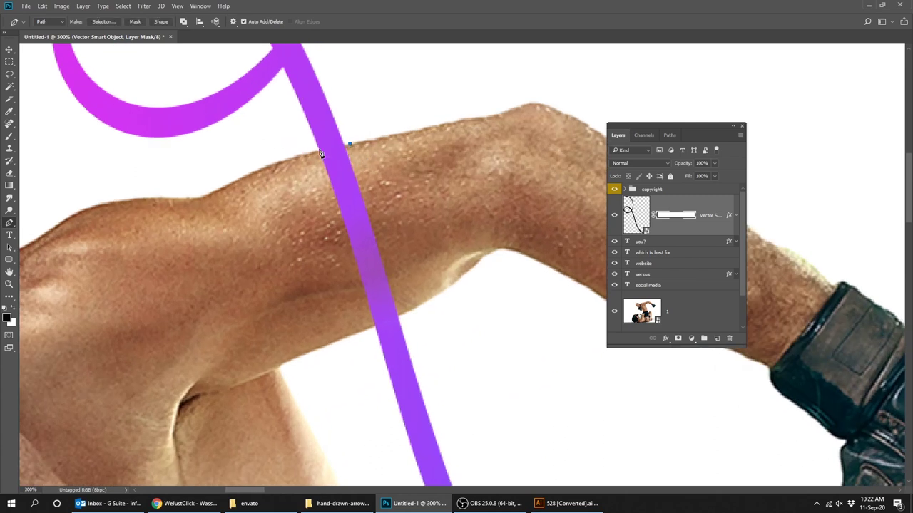
pyautogui.moveTo(312, 214); pyautogui.dragTo(316, 228)
pyautogui.rightClick(333, 210)
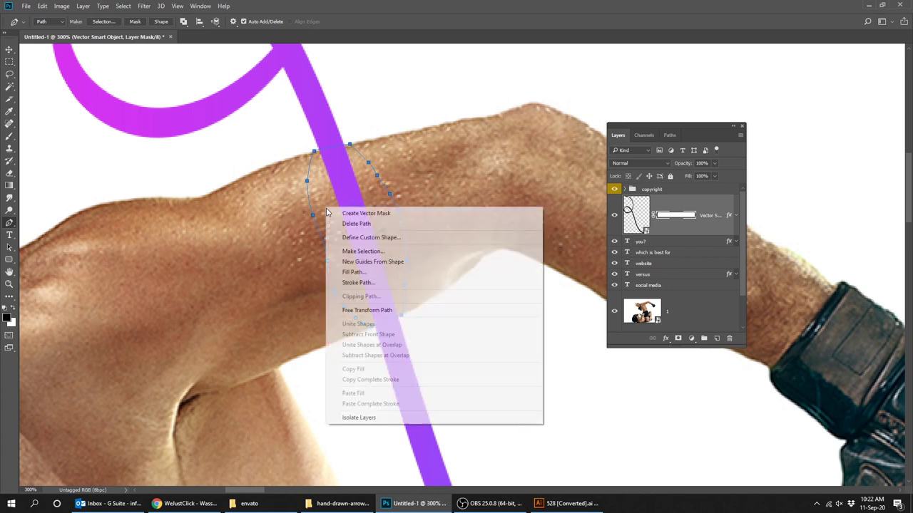
pyautogui.click(354, 252)
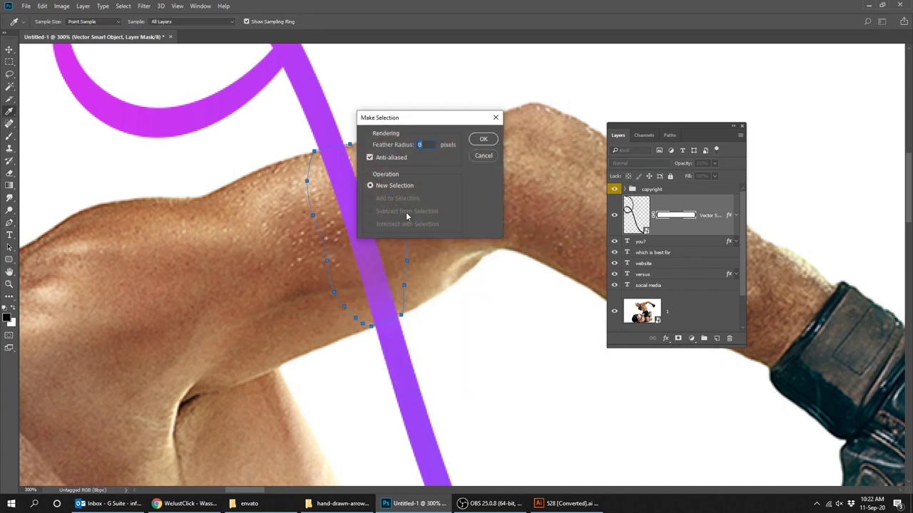
pyautogui.click(483, 140)
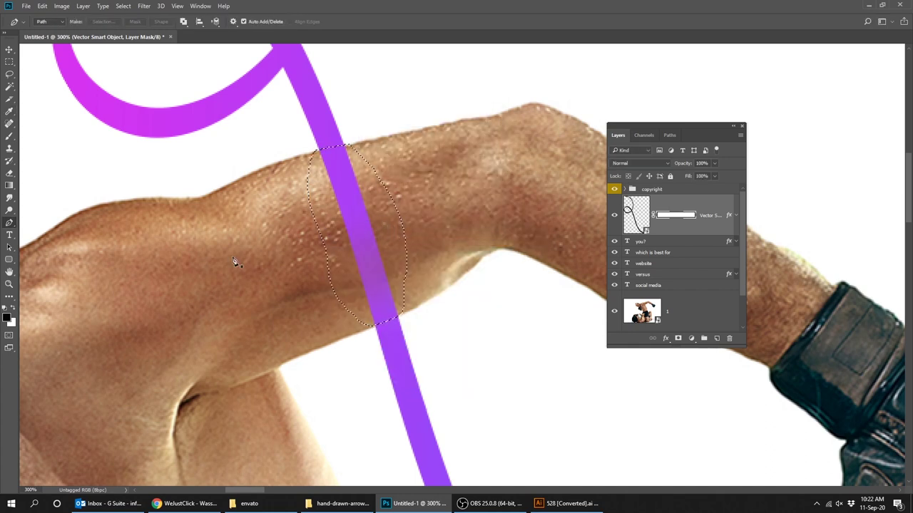
# Step: Fill the arrow's mask over the arm selection so the arrow tucks behind the arm
pyautogui.press('x')
pyautogui.click(7, 318)
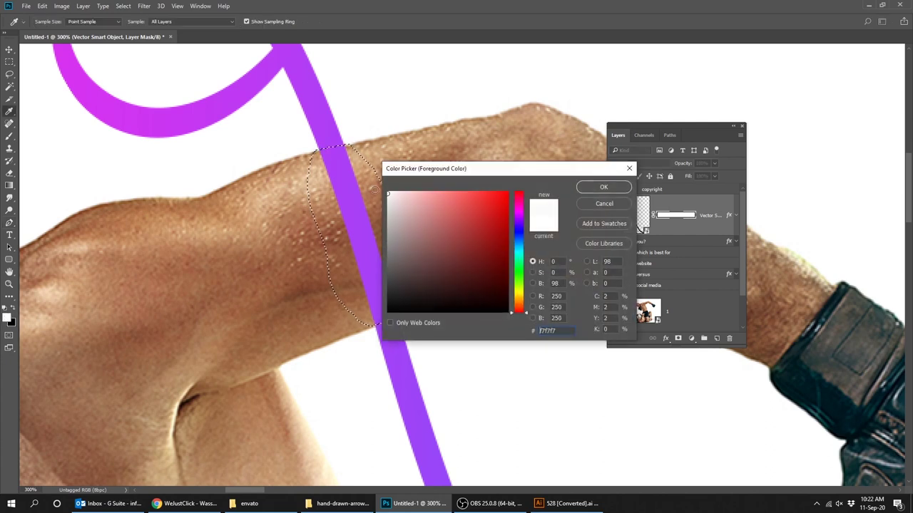
pyautogui.click(603, 187)
pyautogui.press('p')
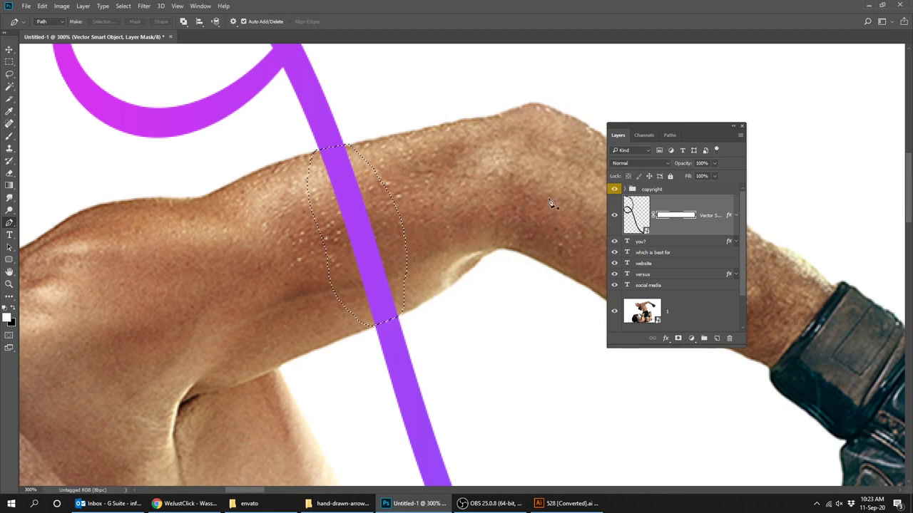
pyautogui.hotkey('alt', 'BackSpace')
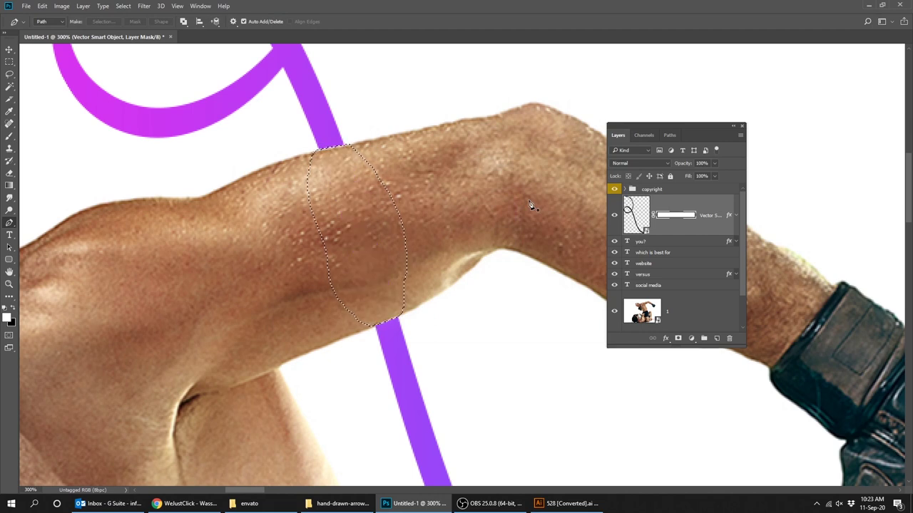
pyautogui.hotkey('ctrl', 'd')
pyautogui.press('m')
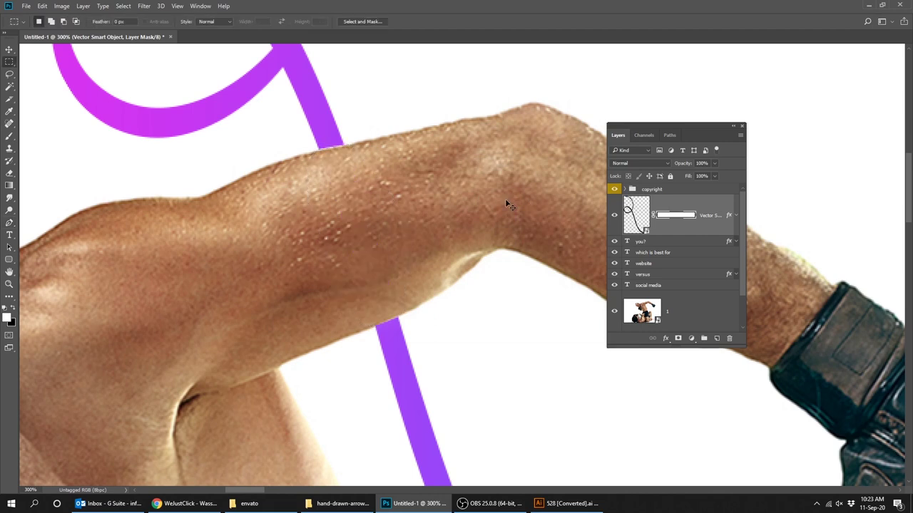
# Step: Place the second kicking-fighters photo onto the banner's empty right side
pyautogui.hotkey('ctrl', '-')
pyautogui.hotkey('ctrl', '-')
pyautogui.hotkey('ctrl', '-')
pyautogui.hotkey('ctrl', '-')
pyautogui.hotkey('ctrl', '-')
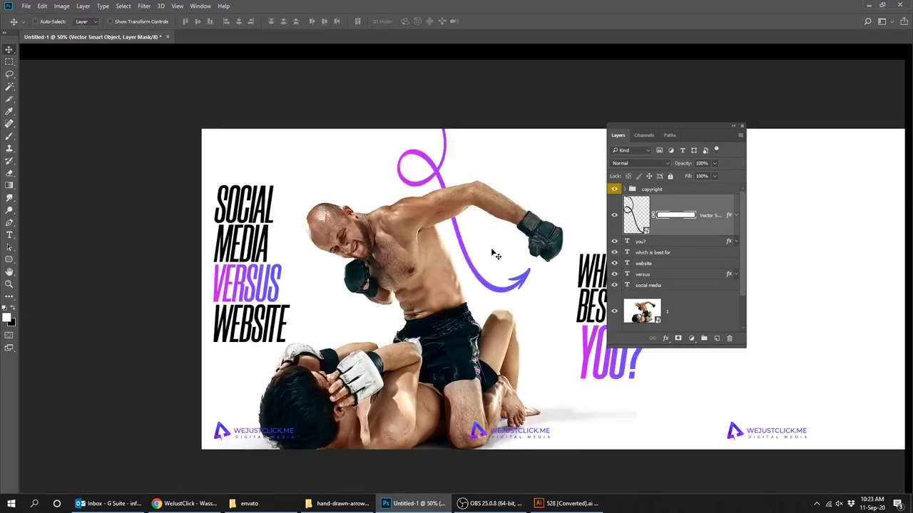
pyautogui.press('Tab')
pyautogui.moveTo(526, 290); pyautogui.dragTo(399, 259)
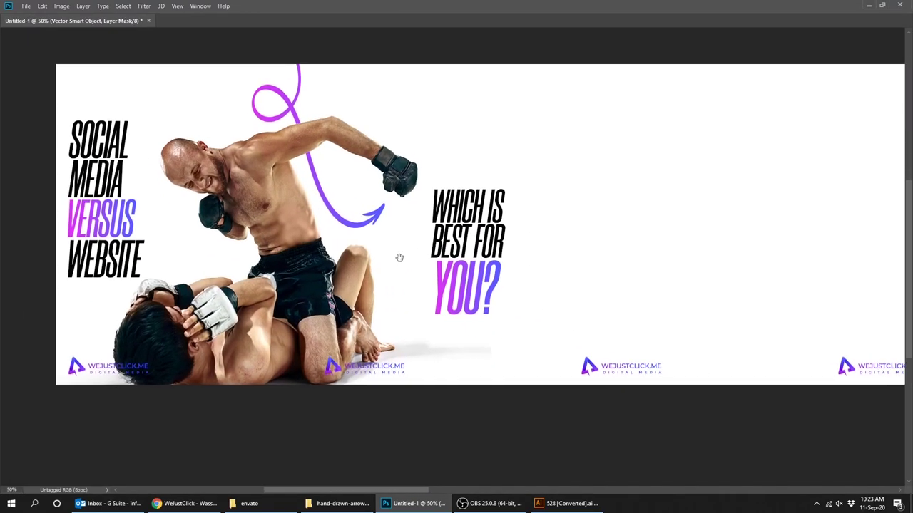
pyautogui.click(249, 503)
pyautogui.moveTo(314, 114)
pyautogui.mouseDown()
pyautogui.moveTo(450, 477)
pyautogui.moveTo(569, 315)
pyautogui.mouseUp()
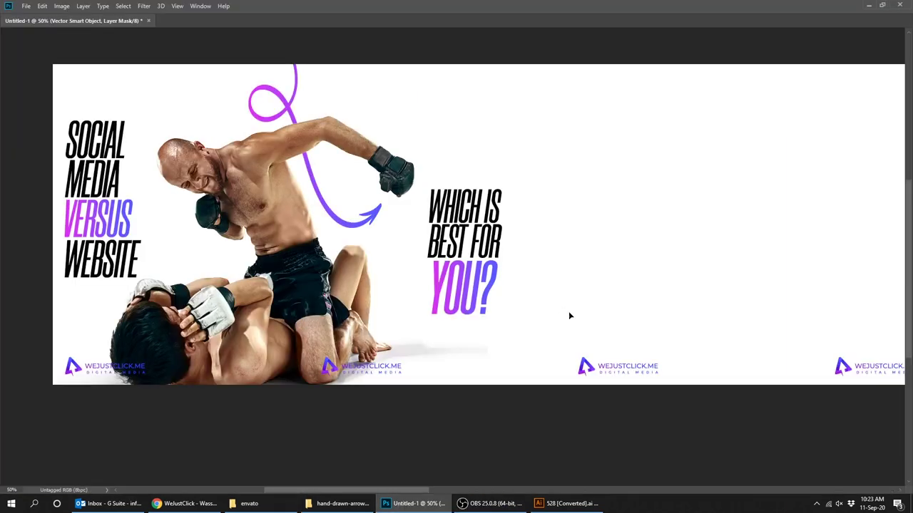
pyautogui.press('Return')
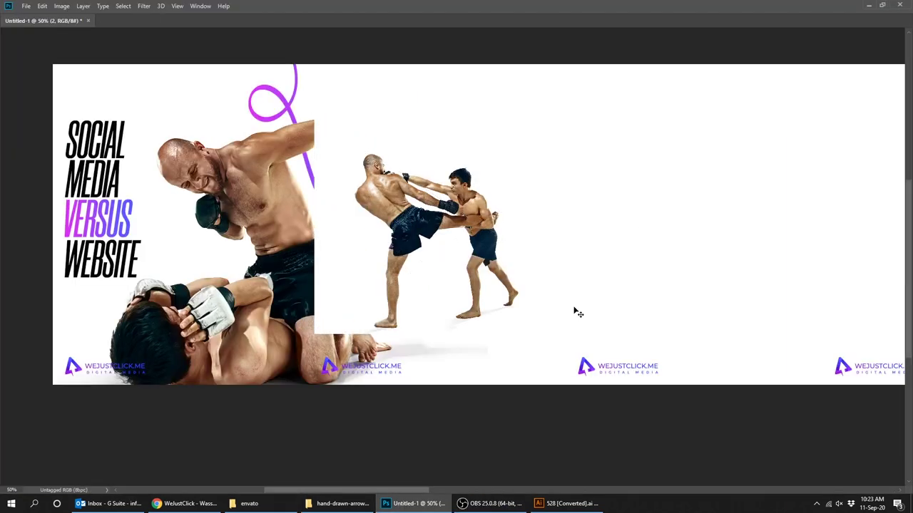
# Step: Move the fighters photo right, clear of the question text, with its layer just above photo 1
pyautogui.moveTo(571, 311); pyautogui.dragTo(687, 299)
pyautogui.press('Tab')
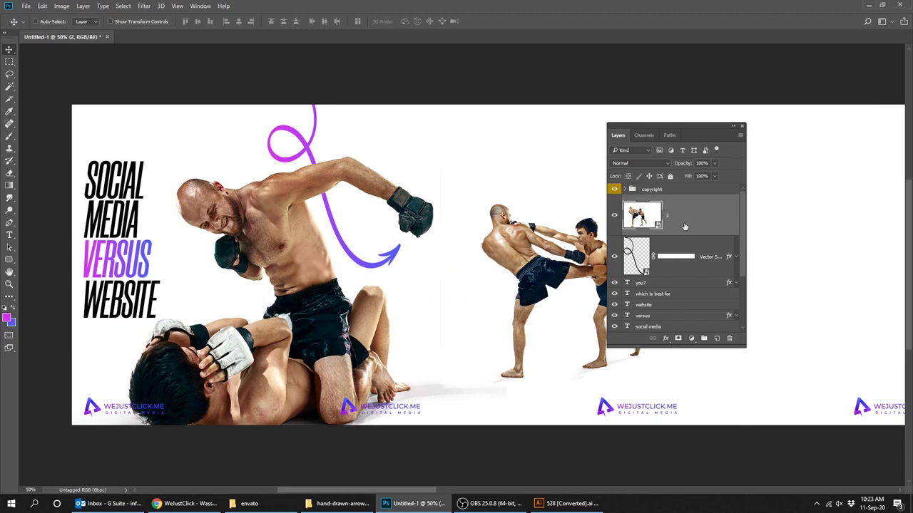
pyautogui.hotkey('ctrl', '[')
pyautogui.hotkey('ctrl', '[')
pyautogui.hotkey('ctrl', '[')
pyautogui.hotkey('ctrl', '[')
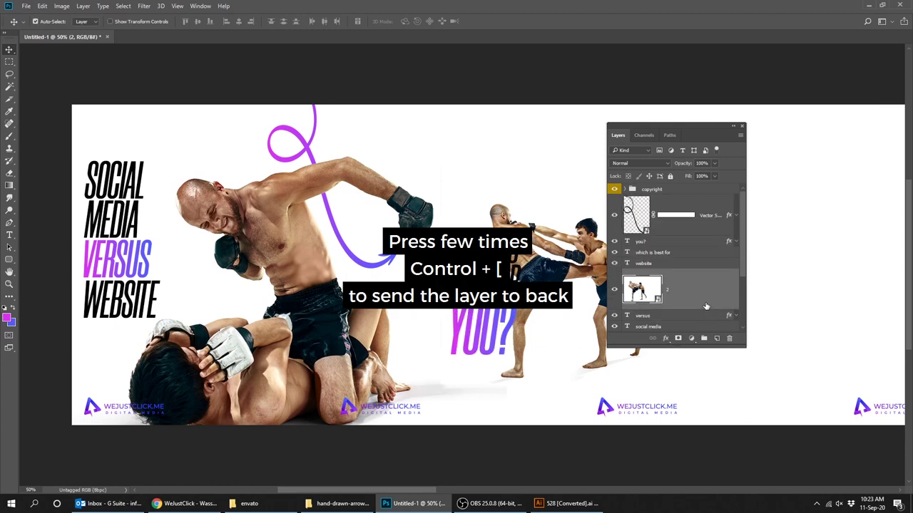
pyautogui.hotkey('ctrl', '[')
pyautogui.hotkey('ctrl', '[')
pyautogui.hotkey('ctrl', '[')
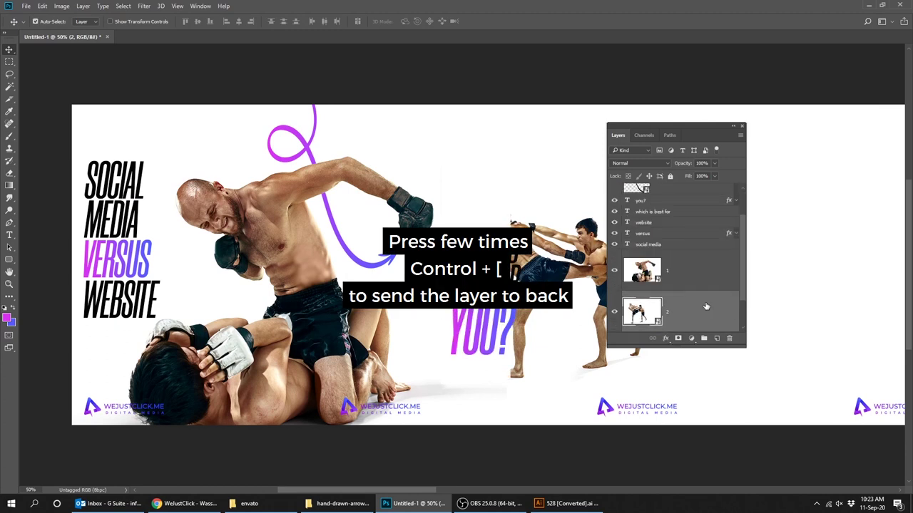
pyautogui.hotkey('ctrl', ']')
pyautogui.press('Tab')
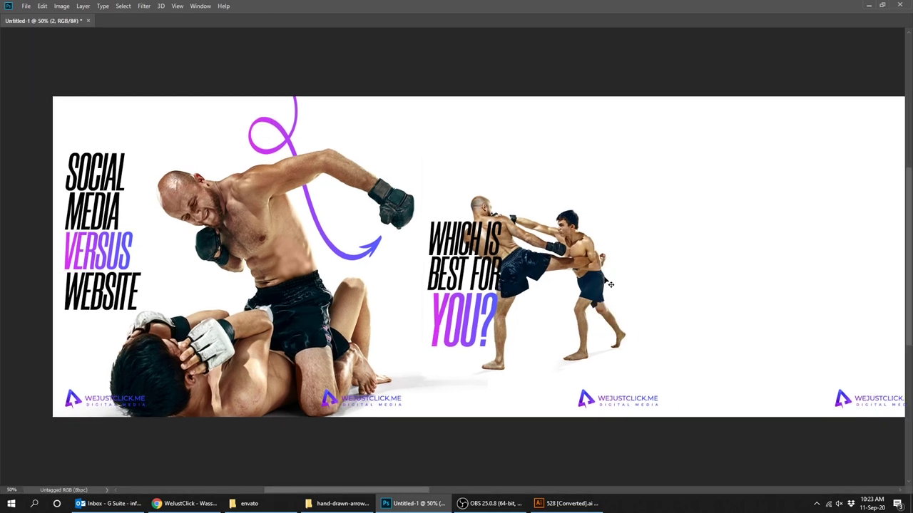
pyautogui.moveTo(597, 264); pyautogui.dragTo(637, 292)
# Step: Enlarge the kicking-fighters photo with Free Transform and shift it up and right
pyautogui.hotkey('ctrl', 't')
pyautogui.hotkey('ctrl', ';')
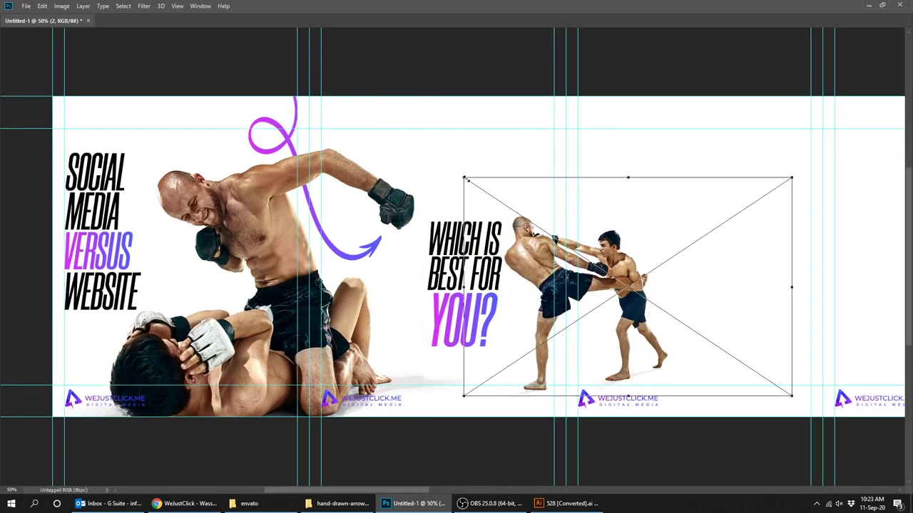
pyautogui.moveTo(467, 181); pyautogui.dragTo(381, 118)
pyautogui.press('Return')
pyautogui.moveTo(636, 310); pyautogui.dragTo(659, 263)
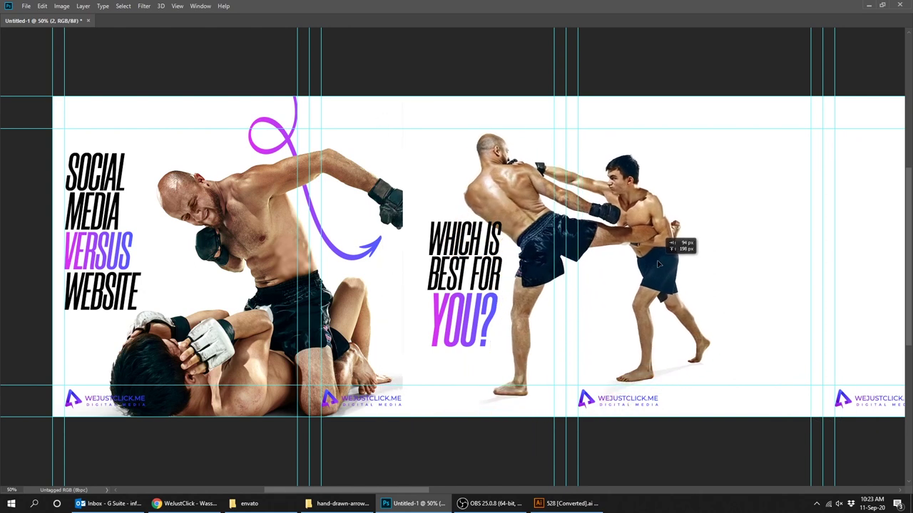
pyautogui.press('Tab')
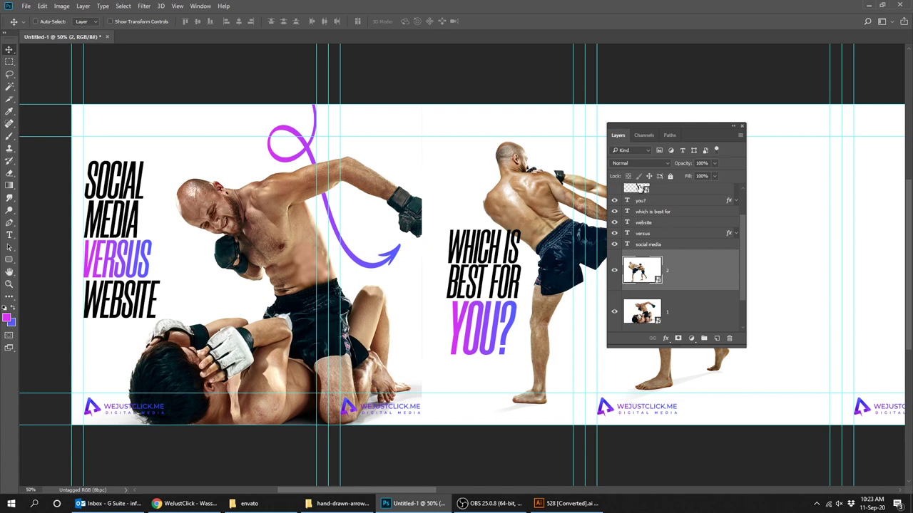
# Step: Set the fighters photo to Multiply blend mode and scale it to fill the panel
pyautogui.click(632, 166)
pyautogui.click(637, 191)
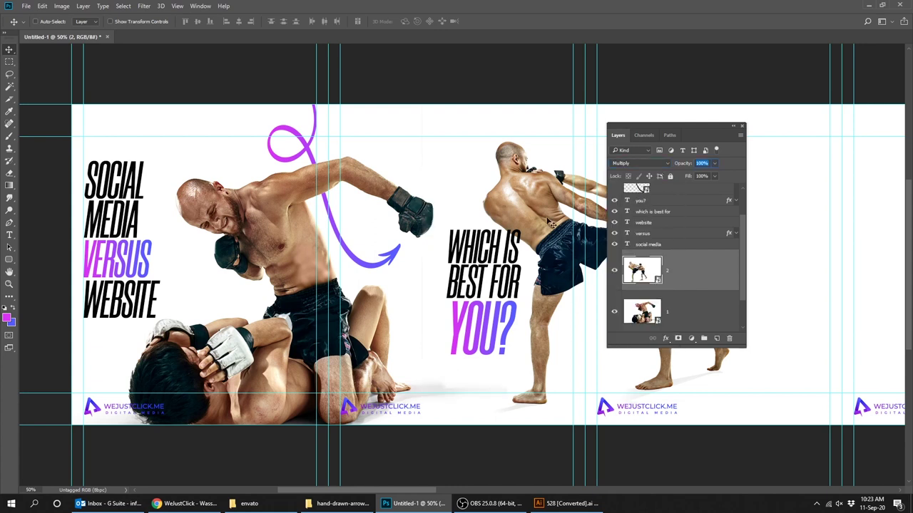
pyautogui.press('Tab')
pyautogui.moveTo(551, 226); pyautogui.dragTo(601, 219)
pyautogui.hotkey('ctrl', 't')
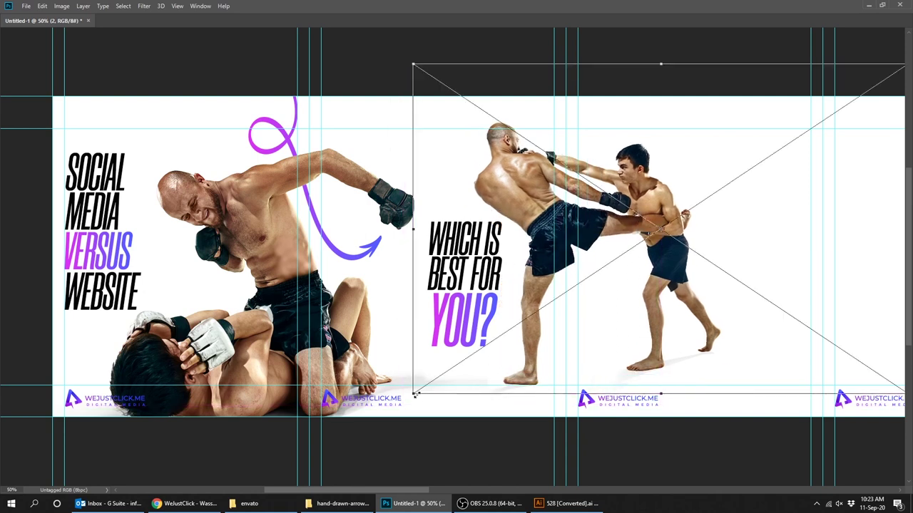
pyautogui.moveTo(416, 394); pyautogui.dragTo(398, 411)
pyautogui.press('Return')
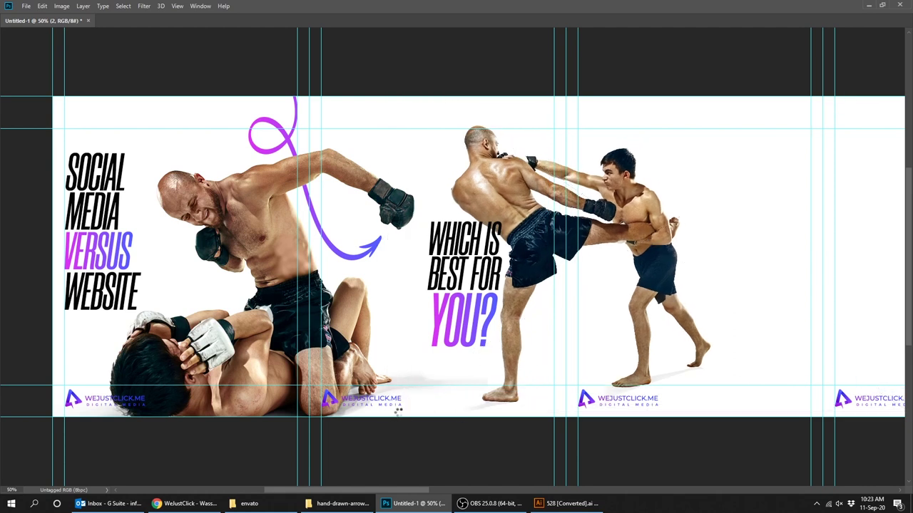
pyautogui.moveTo(556, 342); pyautogui.dragTo(561, 344)
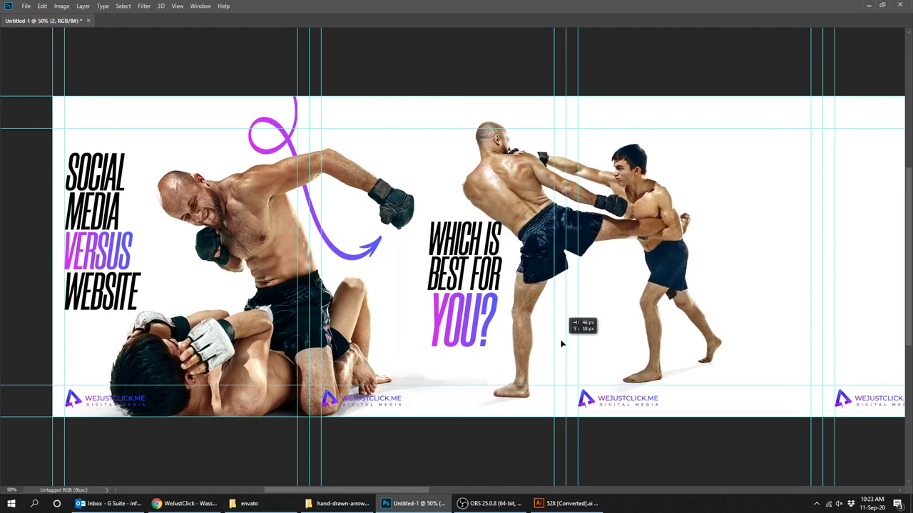
pyautogui.rightClick(449, 241)
pyautogui.click(471, 249)
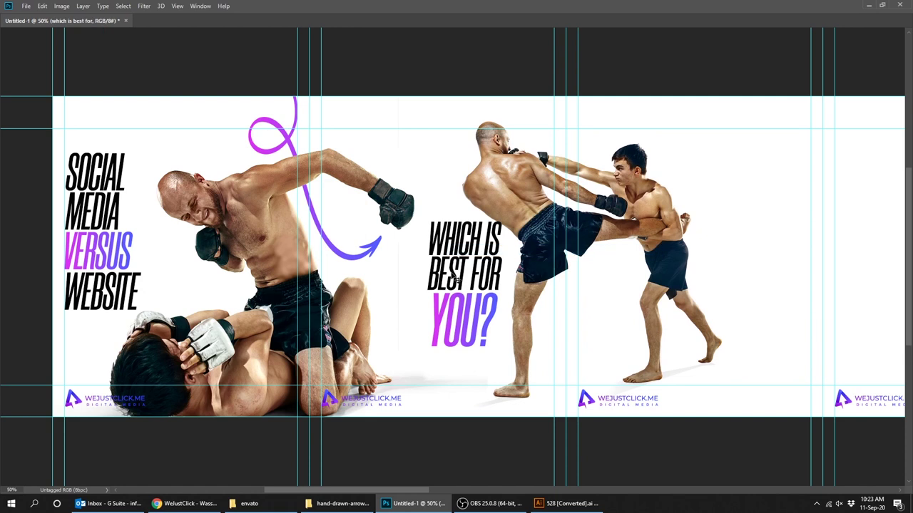
# Step: Move the 'which is best for' and 'you?' headline layers about 20 px left
pyautogui.press('Tab')
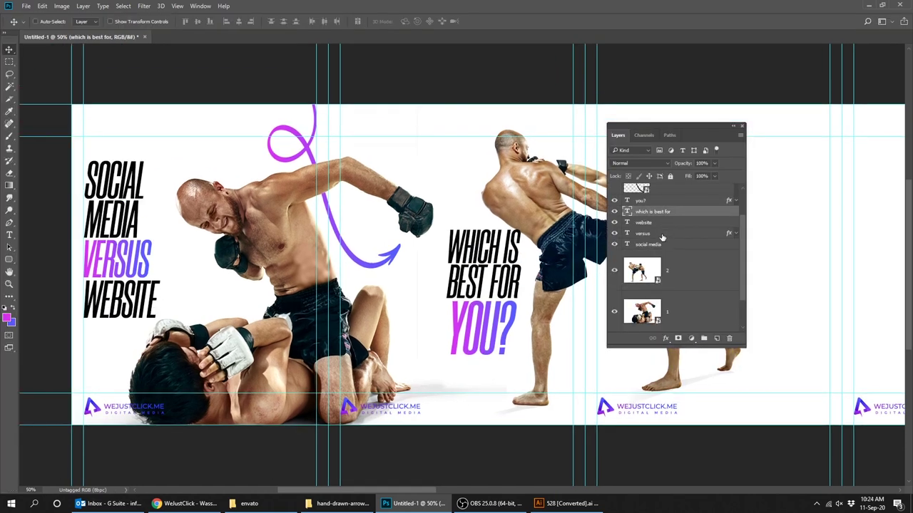
pyautogui.keyDown('shift'); pyautogui.click(664, 202); pyautogui.keyUp('shift')
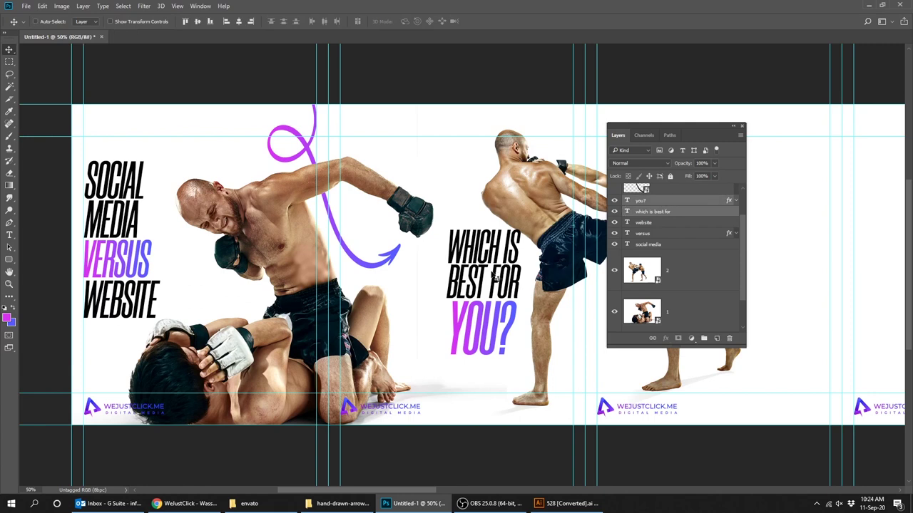
pyautogui.moveTo(494, 275); pyautogui.dragTo(478, 274)
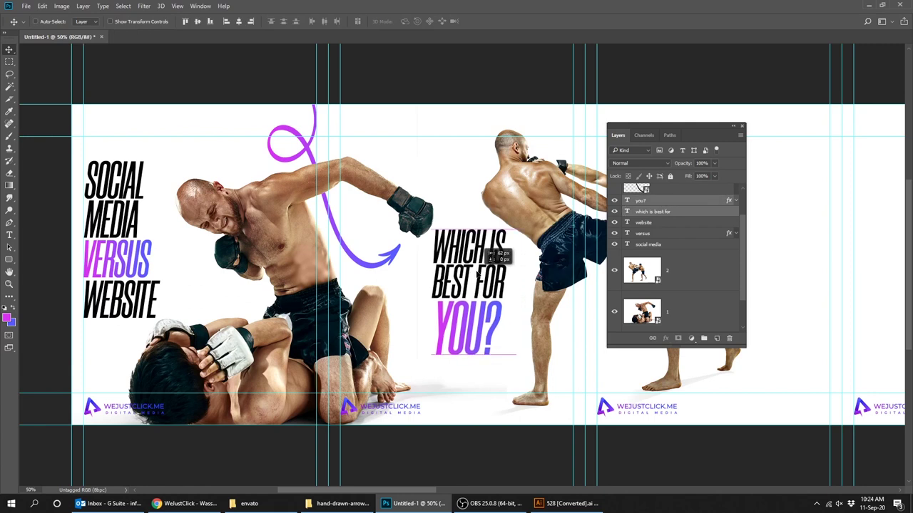
pyautogui.moveTo(477, 273); pyautogui.dragTo(478, 273)
pyautogui.click(674, 194)
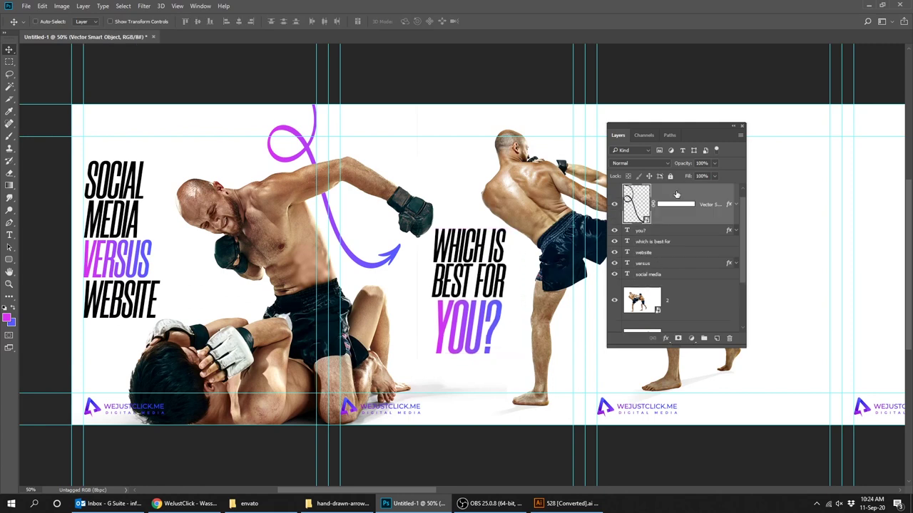
# Step: Scale the kicking-fighters photo slightly up, to about 2200 × 1469 px
pyautogui.rightClick(545, 207)
pyautogui.click(564, 207)
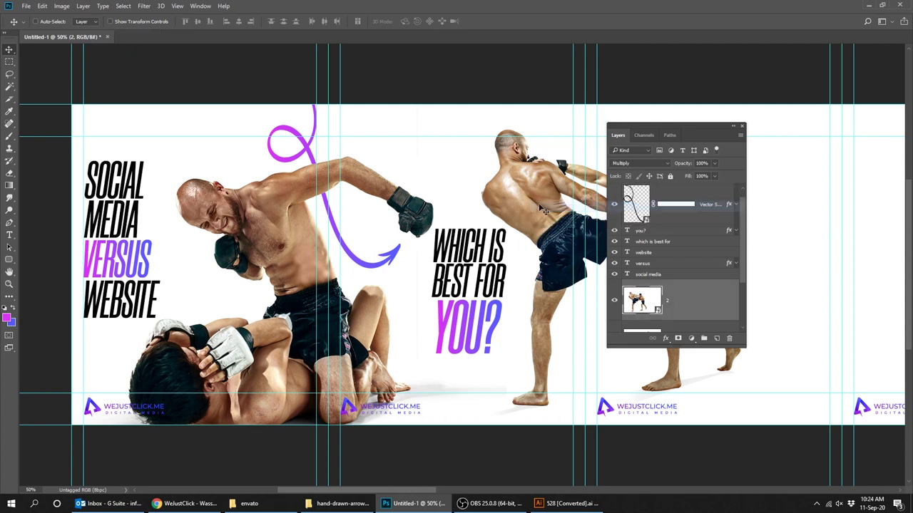
pyautogui.press('Tab')
pyautogui.hotkey('ctrl', 't')
pyautogui.moveTo(397, 418); pyautogui.dragTo(390, 422)
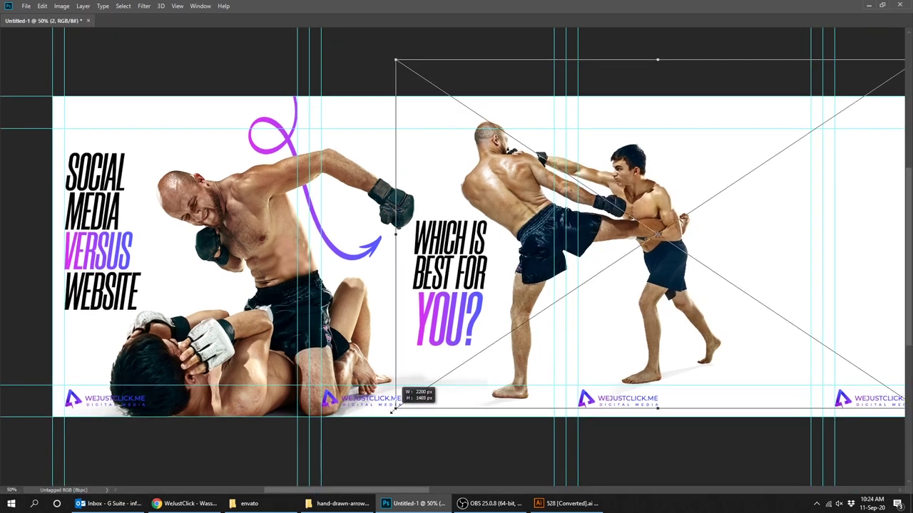
pyautogui.press('Return')
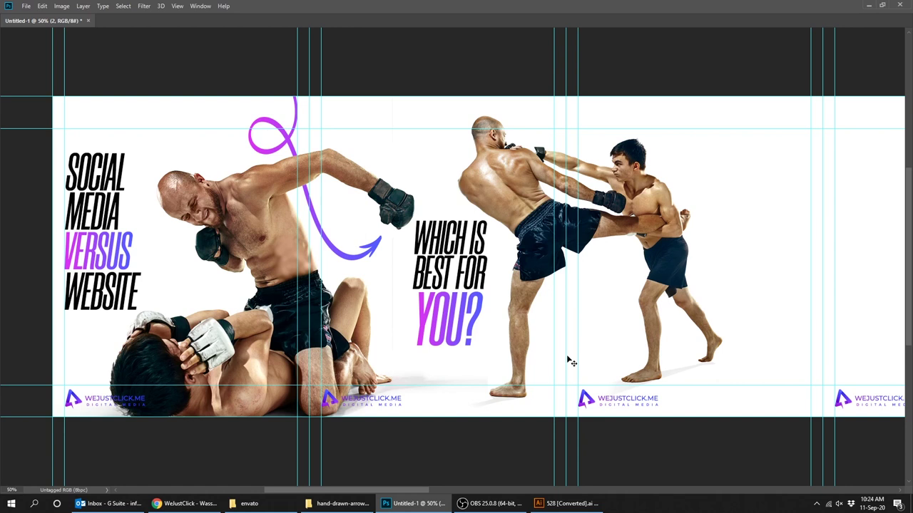
pyautogui.moveTo(712, 225); pyautogui.dragTo(514, 247)
pyautogui.press('Tab')
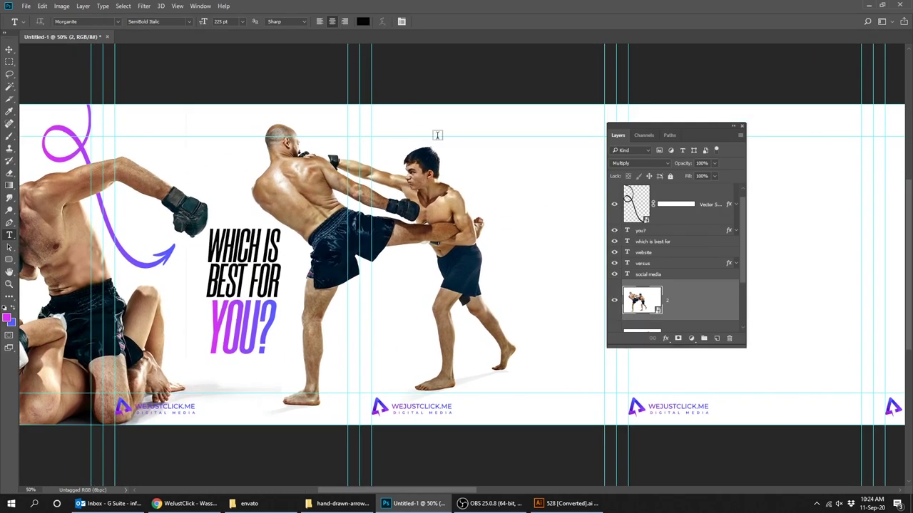
# Step: Type HAVE / YOU / EVER on three lines, plus ASKED? as a separate text layer
pyautogui.click(527, 180)
pyautogui.write('HAVE')
pyautogui.press('Return')
pyautogui.write('YOU')
pyautogui.press('Return')
pyautogui.write('EVER')
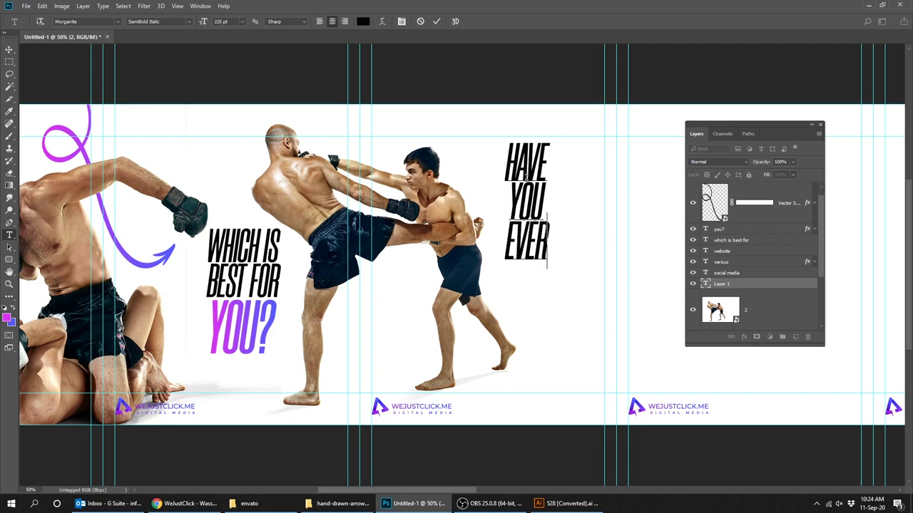
pyautogui.click(515, 292)
pyautogui.write('ASKED?v')
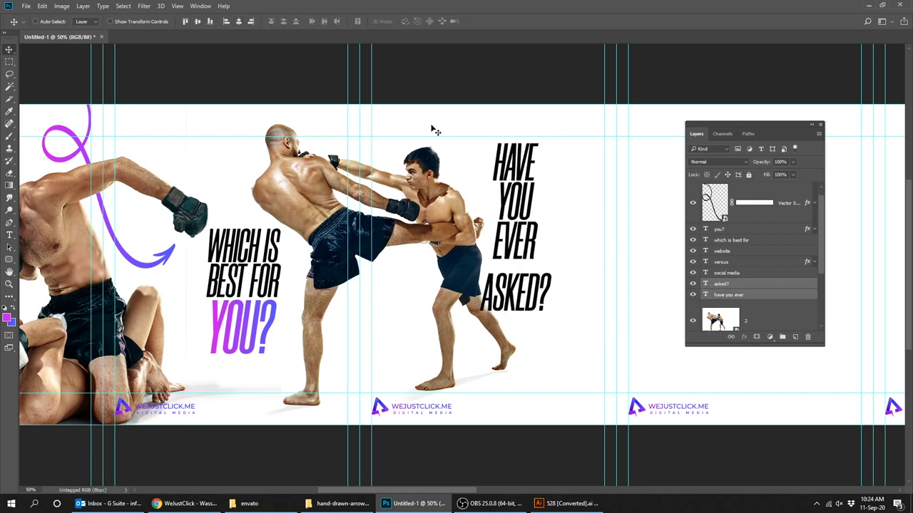
# Step: Align ASKED? beneath HAVE YOU EVER and give it the purple gradient overlay
pyautogui.moveTo(433, 130); pyautogui.dragTo(468, 128)
pyautogui.moveTo(581, 281); pyautogui.dragTo(580, 265)
pyautogui.click(743, 337)
pyautogui.press('Escape')
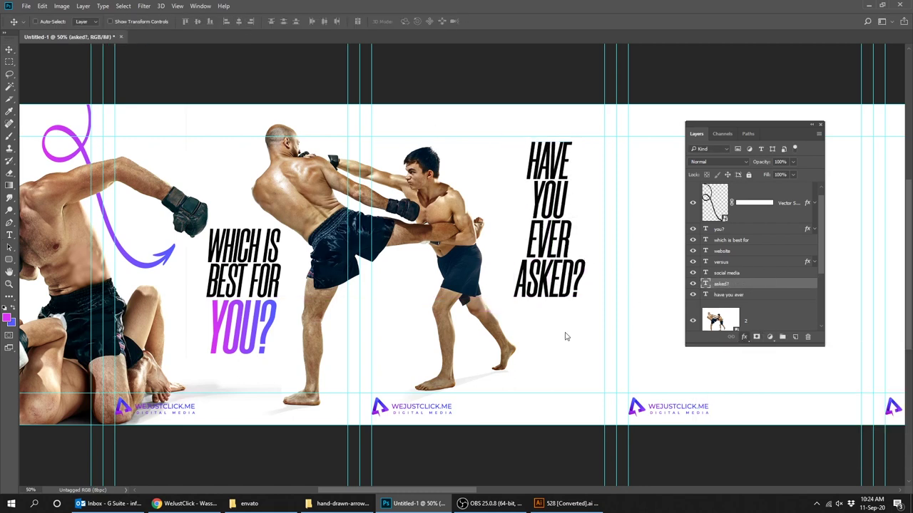
pyautogui.click(355, 228)
pyautogui.moveTo(552, 223); pyautogui.dragTo(553, 229)
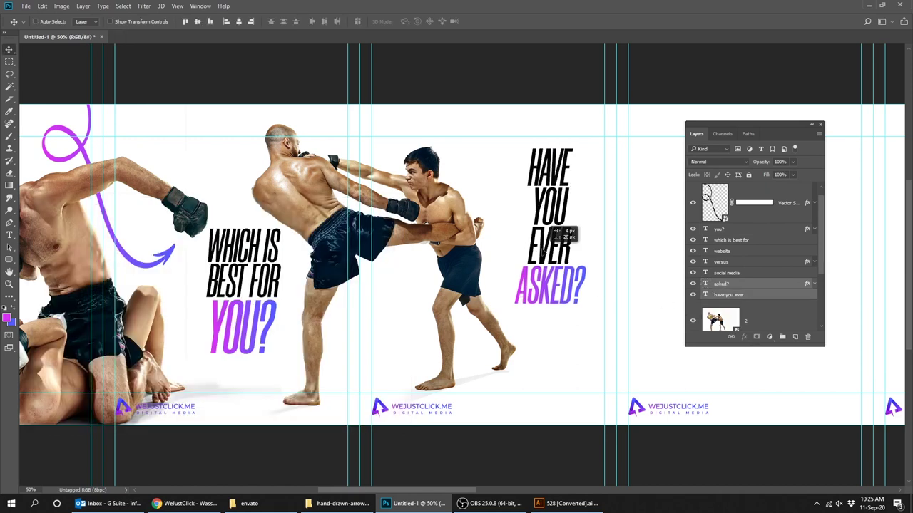
pyautogui.click(567, 503)
pyautogui.click(363, 384)
# Step: Paste the Illustrator curved arrow as a Smart Object, flipped vertically and rotated under the fighters
pyautogui.hotkey('ctrl', 'c')
pyautogui.click(414, 504)
pyautogui.hotkey('ctrl', 'v')
pyautogui.press('Return')
pyautogui.press('Return')
pyautogui.click(43, 6)
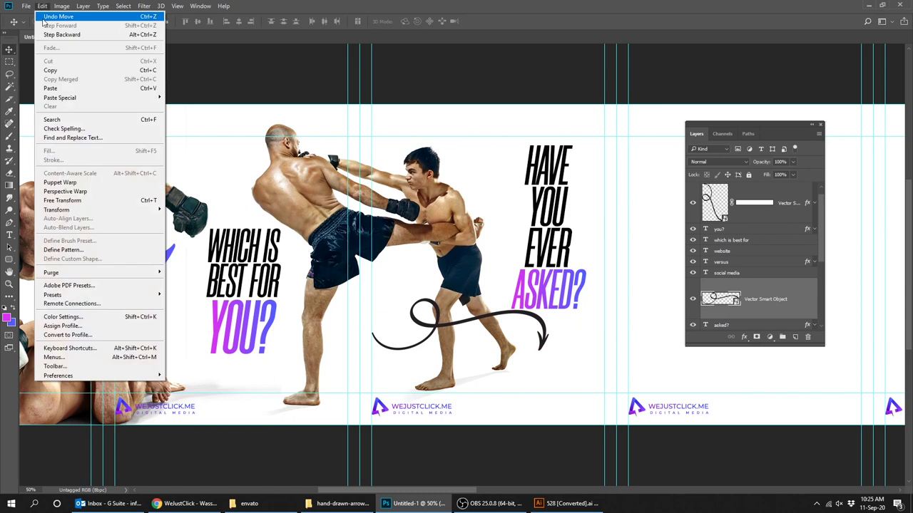
pyautogui.click(196, 321)
pyautogui.moveTo(509, 346); pyautogui.dragTo(503, 346)
pyautogui.hotkey('ctrl', 't')
pyautogui.moveTo(582, 335)
pyautogui.mouseDown()
pyautogui.moveTo(642, 392)
pyautogui.moveTo(581, 347)
pyautogui.moveTo(545, 364)
pyautogui.mouseUp()
pyautogui.press('Return')
# Step: Give the arrow the purple gradient overlay and add a layer mask
pyautogui.click(744, 336)
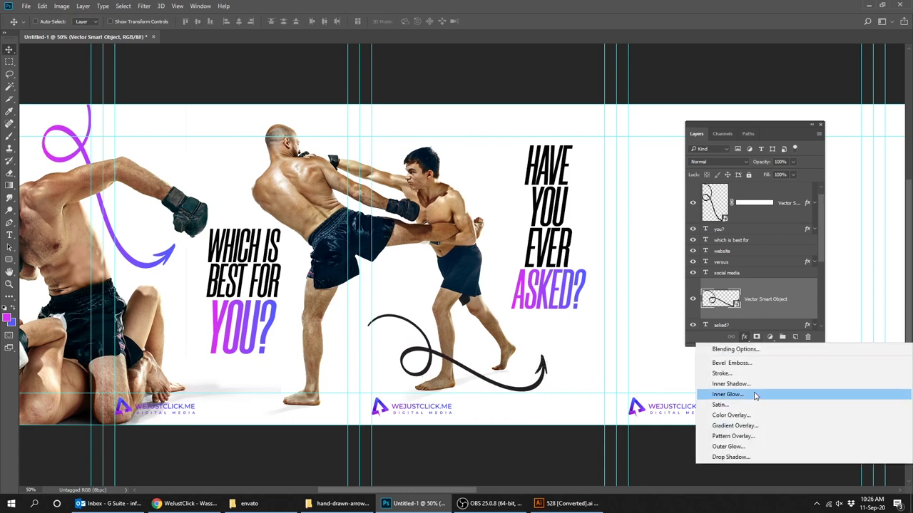
pyautogui.click(734, 430)
pyautogui.click(367, 223)
pyautogui.click(757, 337)
# Step: Mask out the arrow where it crosses the fighter's leg using a Pen-path selection
pyautogui.click(11, 224)
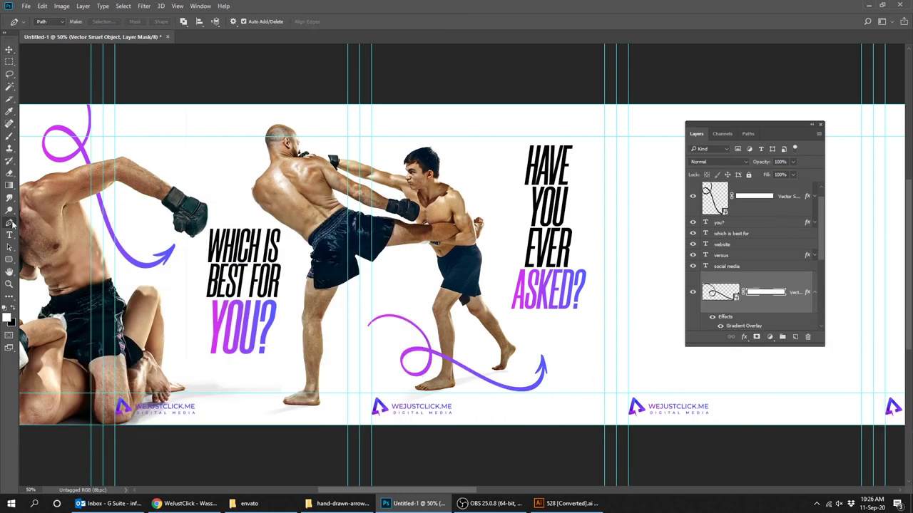
pyautogui.scroll(4, 461, 377)
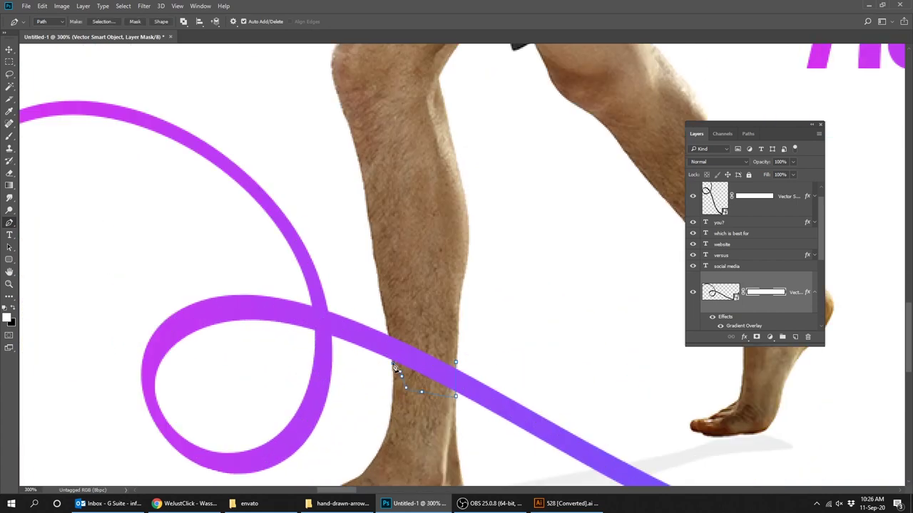
pyautogui.rightClick(442, 324)
pyautogui.click(438, 178)
pyautogui.press('Return')
pyautogui.press('v')
pyautogui.click(8, 320)
pyautogui.press('Return')
pyautogui.hotkey('alt', 'BackSpace')
pyautogui.hotkey('ctrl', 'd')
pyautogui.press('m')
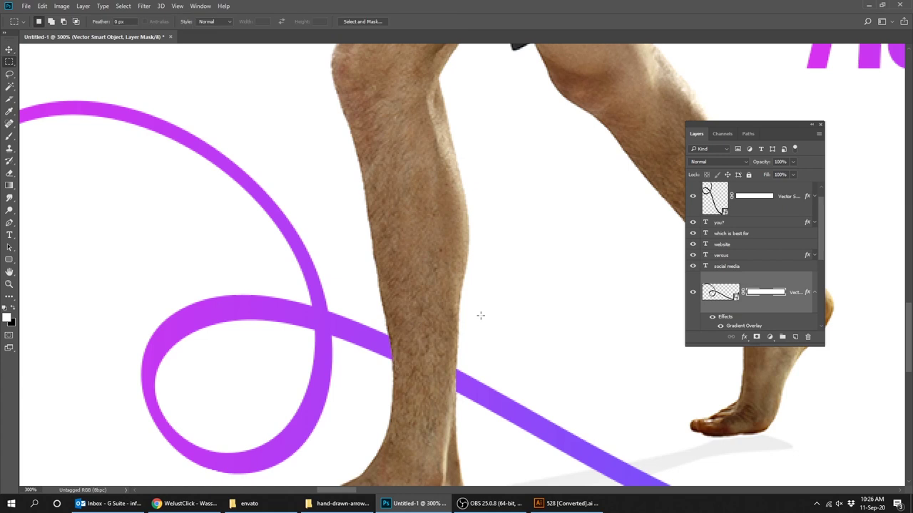
# Step: Scroll to the next panel and select the HAVE YOU EVER text layer
pyautogui.scroll(-3, 485, 322)
pyautogui.hscroll(5, 478, 321)
pyautogui.scroll(-1, 430, 204)
pyautogui.press('t')
pyautogui.click(362, 185)
pyautogui.hotkey('ctrl', 'Return')
# Step: Duplicate HAVE YOU EVER into the next panel and reword it to WOULD YOU
pyautogui.press('v')
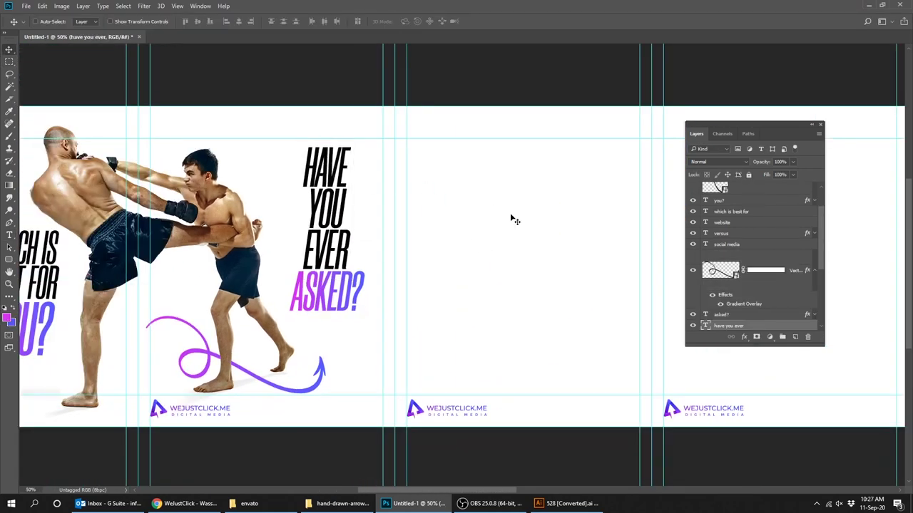
pyautogui.moveTo(401, 234); pyautogui.dragTo(542, 233)
pyautogui.doubleClick(457, 205)
pyautogui.write('would')
pyautogui.press('Return')
pyautogui.write('you')
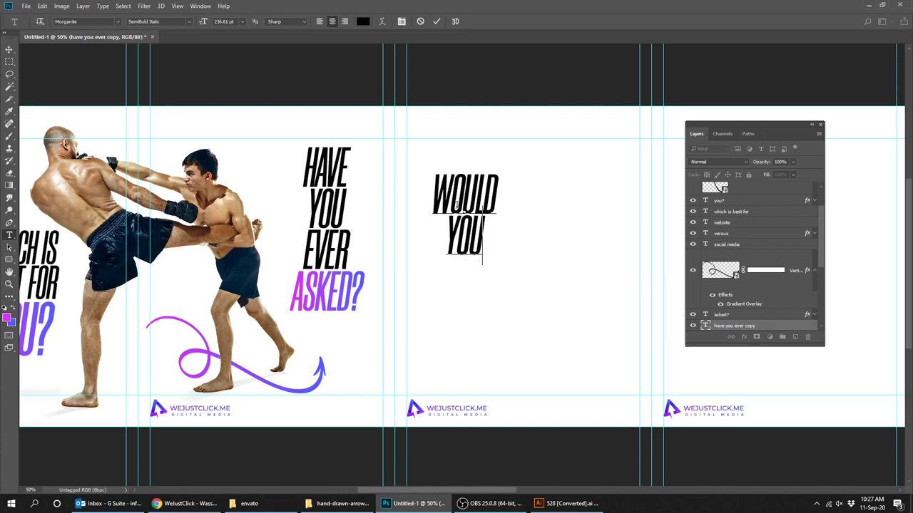
# Step: Duplicate the gradient ASKED? beneath it and change the text to RATHER.
pyautogui.rightClick(326, 290)
pyautogui.click(339, 292)
pyautogui.moveTo(326, 289); pyautogui.dragTo(467, 295)
pyautogui.doubleClick(467, 298)
pyautogui.write('rather..')
pyautogui.hotkey('ctrl', 'Return')
pyautogui.press('v')
pyautogui.moveTo(467, 296); pyautogui.dragTo(452, 283)
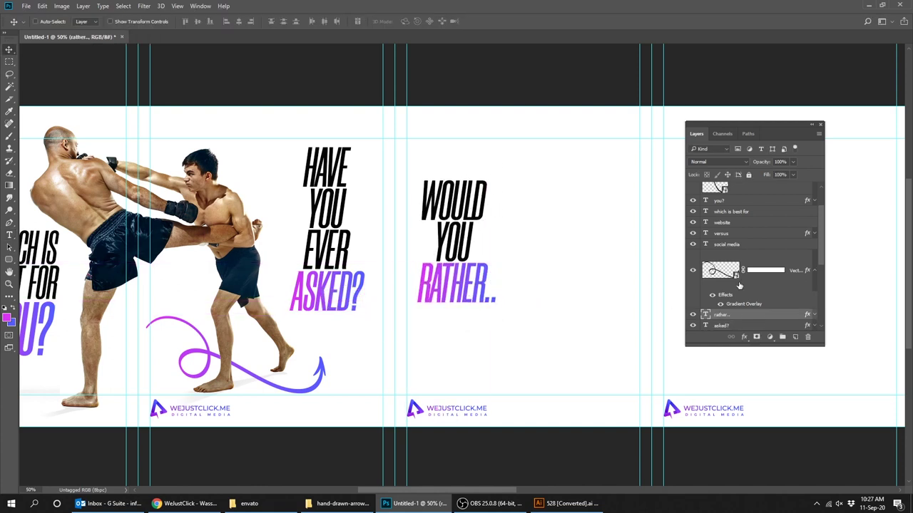
# Step: Shift the whole WOULD YOU RATHER.. heading slightly up and right
pyautogui.moveTo(824, 346); pyautogui.dragTo(827, 364)
pyautogui.keyDown('ctrl'); pyautogui.click(724, 337); pyautogui.keyUp('ctrl')
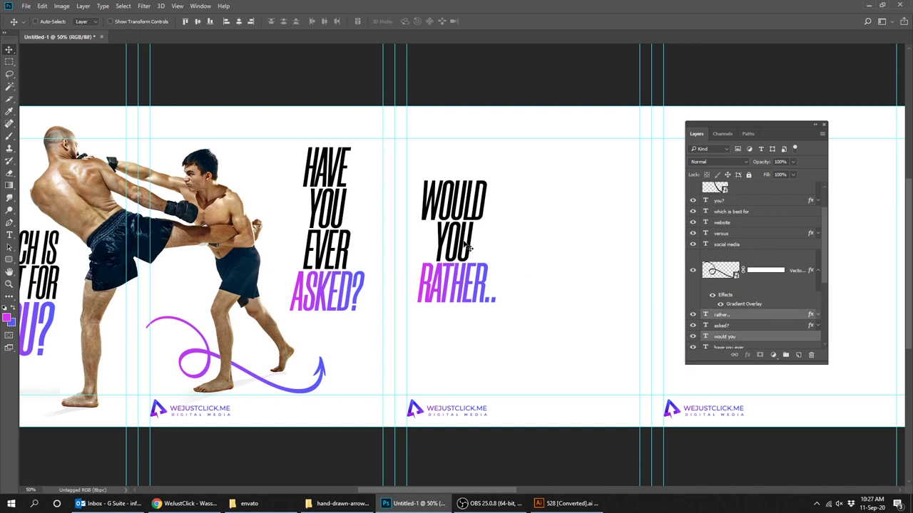
pyautogui.hotkey('ctrl', 't')
pyautogui.moveTo(457, 235); pyautogui.dragTo(460, 224)
pyautogui.press('Return')
# Step: Place fighter photo 3 onto the banner, below the question text layers
pyautogui.click(248, 503)
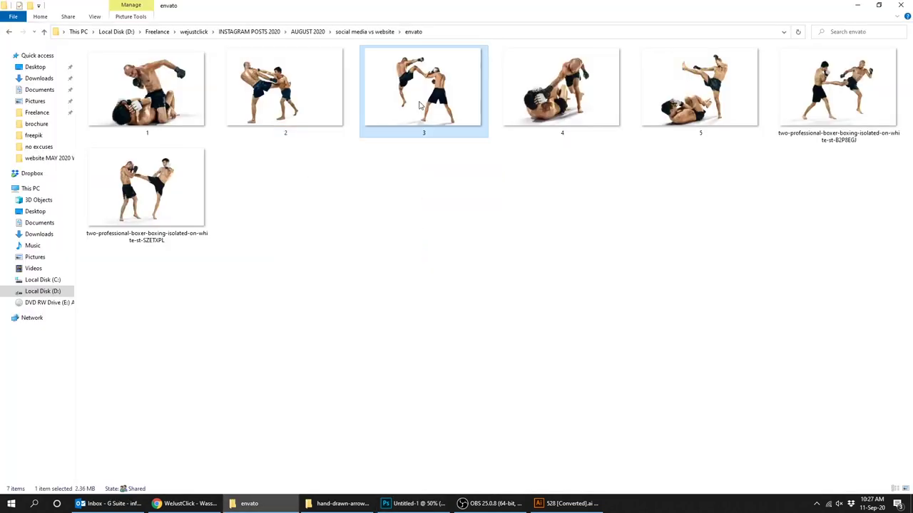
pyautogui.moveTo(422, 89); pyautogui.dragTo(540, 342)
pyautogui.press('Return')
pyautogui.hotkey('ctrl', '[')
pyautogui.hotkey('ctrl', '[')
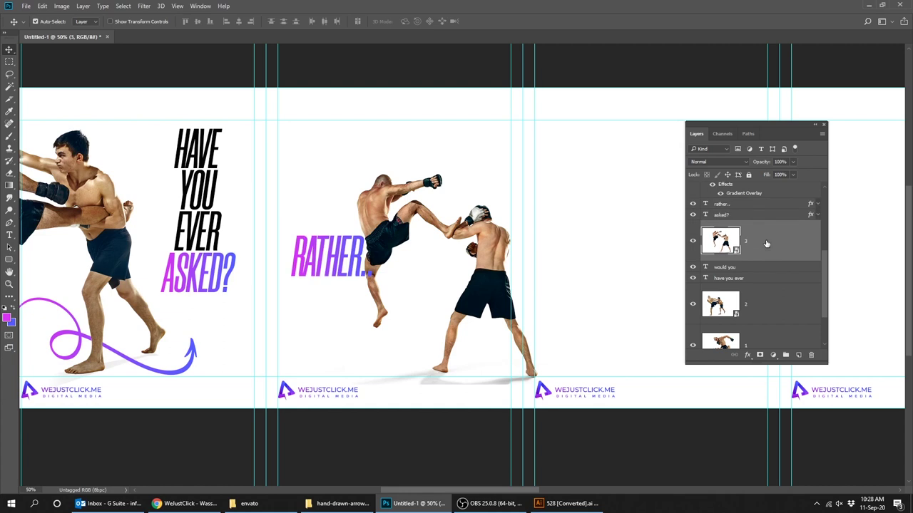
# Step: Put fighter photo 3 behind the question text in Multiply mode, enlarged about 132% and nudged right
pyautogui.hotkey('ctrl', '[')
pyautogui.hotkey('ctrl', '[')
pyautogui.click(719, 162)
pyautogui.click(714, 194)
pyautogui.moveTo(445, 253); pyautogui.dragTo(516, 259)
pyautogui.hotkey('ctrl', 't')
pyautogui.moveTo(326, 151); pyautogui.dragTo(218, 85)
pyautogui.press('Return')
pyautogui.moveTo(454, 203); pyautogui.dragTo(466, 202)
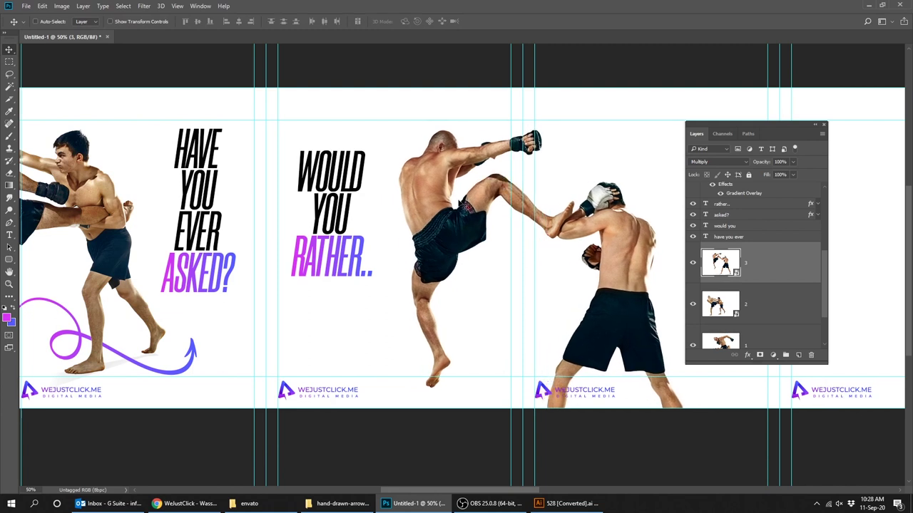
# Step: Copy the looping hand-drawn arrow from Illustrator and paste it into the banner as a smart object
pyautogui.click(570, 504)
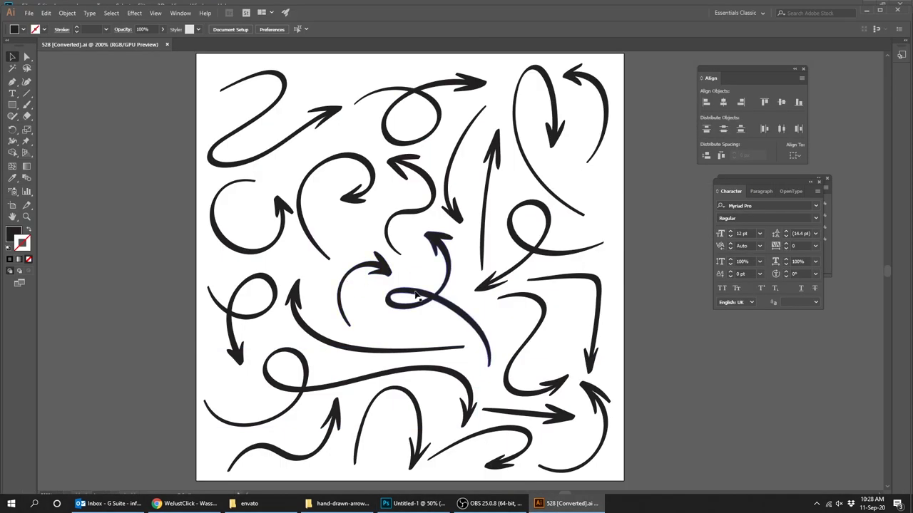
pyautogui.click(449, 310)
pyautogui.hotkey('ctrl', 'c')
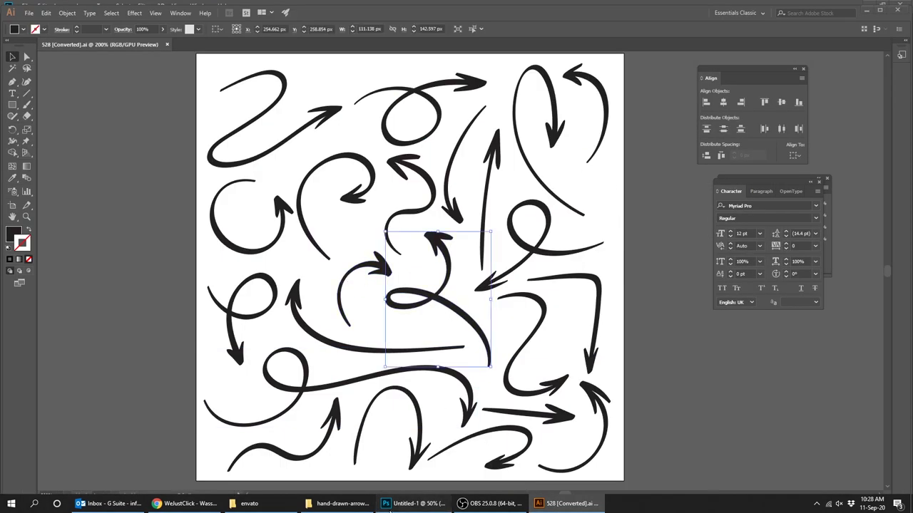
pyautogui.click(419, 503)
pyautogui.hotkey('ctrl', 'v')
pyautogui.press('Return')
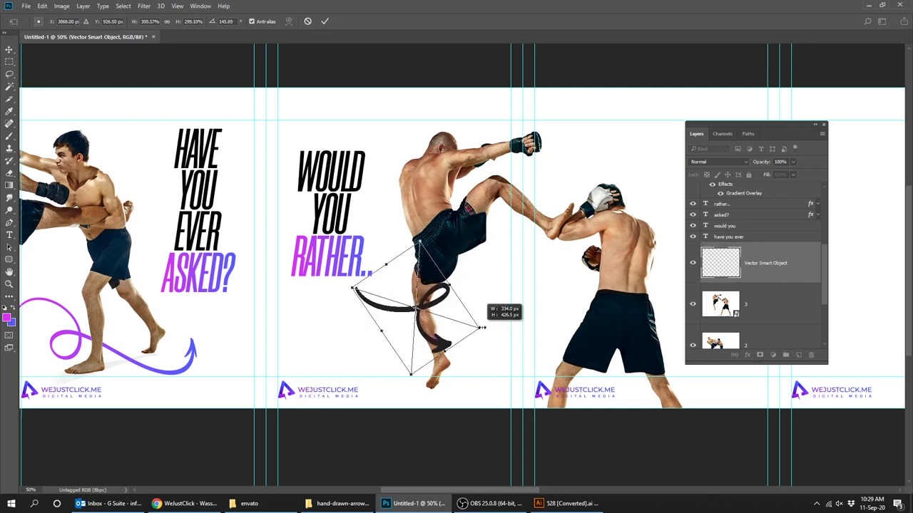
# Step: Rotate and enlarge the pasted arrow and give it a purple gradient overlay
pyautogui.moveTo(524, 315)
pyautogui.mouseDown()
pyautogui.moveTo(522, 343)
pyautogui.moveTo(512, 340)
pyautogui.mouseUp()
pyautogui.press('Return')
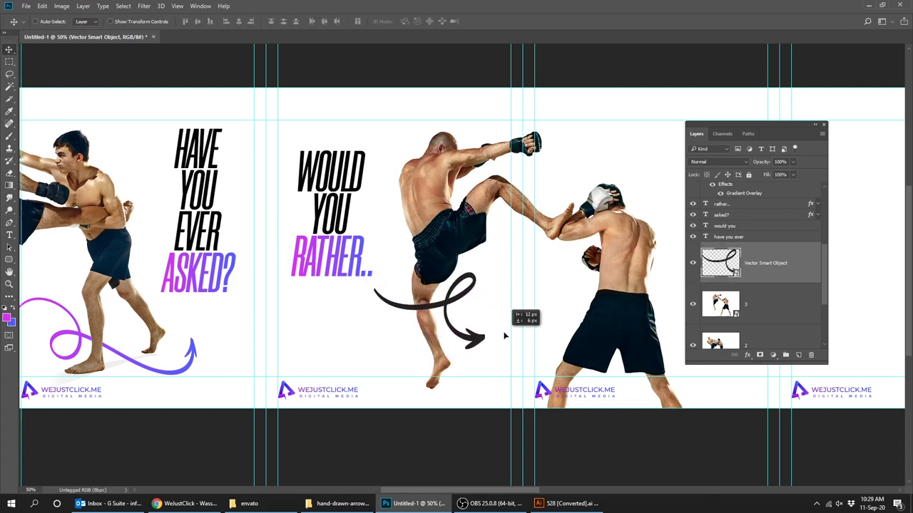
pyautogui.click(748, 355)
pyautogui.click(774, 436)
pyautogui.click(364, 230)
# Step: Mask the arrow so it passes behind the fighter's knee, using a traced knee path
pyautogui.click(760, 355)
pyautogui.press('p')
pyautogui.scroll(5, 415, 309)
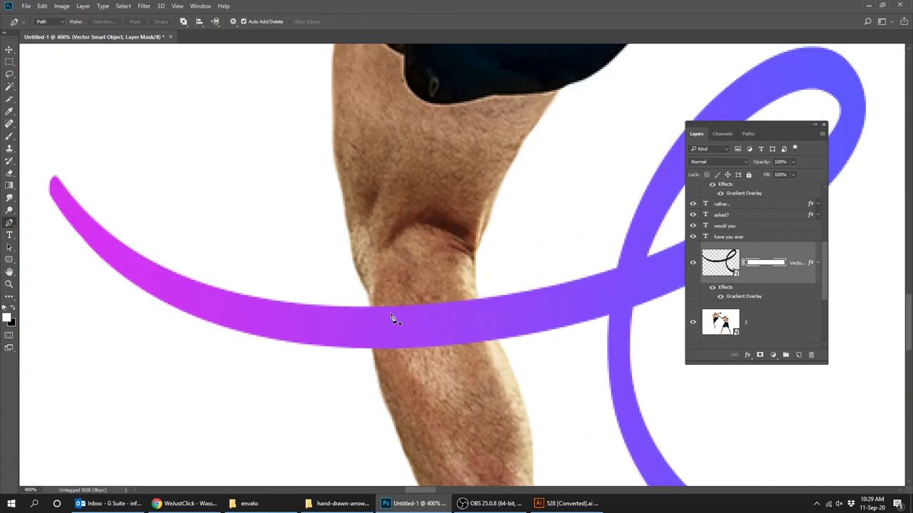
pyautogui.rightClick(417, 310)
pyautogui.click(442, 130)
pyautogui.click(480, 138)
pyautogui.press('v')
pyautogui.hotkey('ctrl', 'BackSpace')
pyautogui.hotkey('ctrl', 'd')
# Step: Add the question text "SET A SHOP IN SOMEONE ELSE'S" in the next empty panel
pyautogui.scroll(-5, 513, 386)
pyautogui.moveTo(585, 287); pyautogui.dragTo(221, 336)
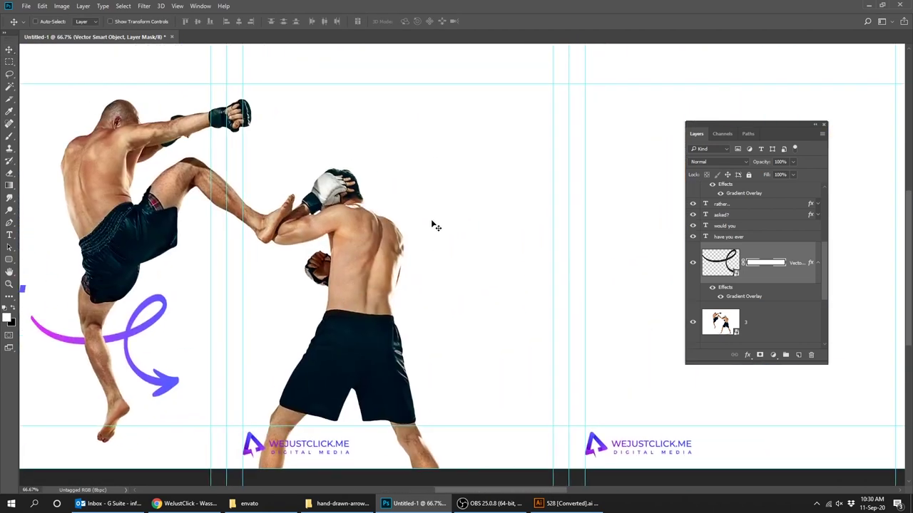
pyautogui.press('t')
pyautogui.click(447, 143)
pyautogui.write("SET A SHOP IN SOMEONE ELSE'S")
pyautogui.hotkey('ctrl', 'Return')
# Step: Copy the purple RATHER.. text and place it under ELSE'S
pyautogui.press('v')
pyautogui.moveTo(539, 159); pyautogui.dragTo(661, 151)
pyautogui.moveTo(151, 248)
pyautogui.mouseDown()
pyautogui.moveTo(501, 323)
pyautogui.moveTo(301, 323)
pyautogui.mouseUp()
pyautogui.moveTo(293, 324)
pyautogui.mouseDown()
pyautogui.moveTo(428, 325)
pyautogui.moveTo(423, 339)
pyautogui.mouseUp()
# Step: Retype the purple copy as STORE and move the SET A SHOP question up and left
pyautogui.doubleClick(413, 321)
pyautogui.write('store')
pyautogui.hotkey('ctrl', 'Return')
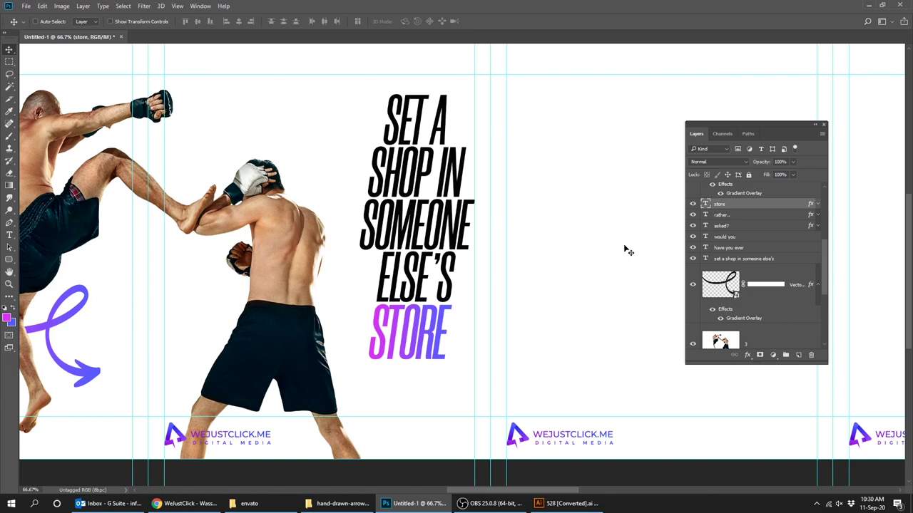
pyautogui.click(743, 258)
pyautogui.moveTo(421, 215); pyautogui.dragTo(416, 208)
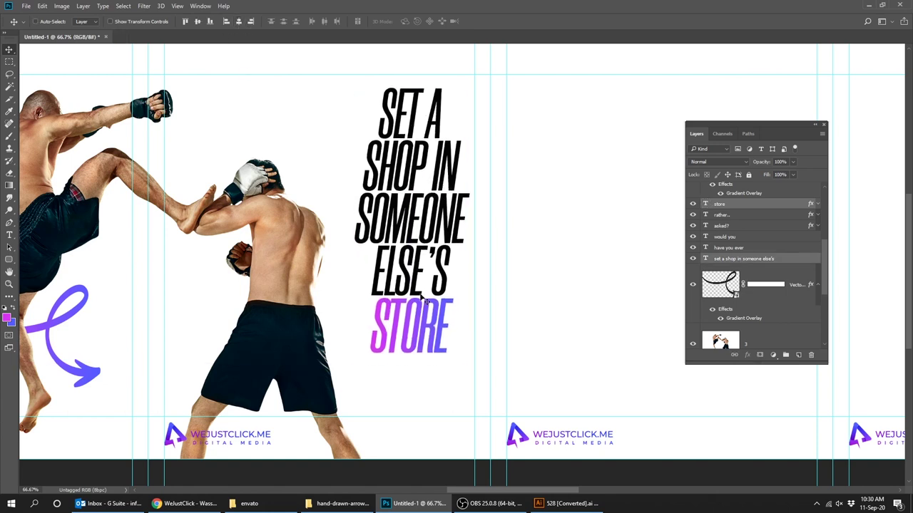
# Step: Paste another Illustrator arrow as a smart object at the panel's upper left
pyautogui.hotkey('alt', 'Tab')
pyautogui.hotkey('ctrl', 'c')
pyautogui.hotkey('alt', 'Tab')
pyautogui.hotkey('ctrl', 'v')
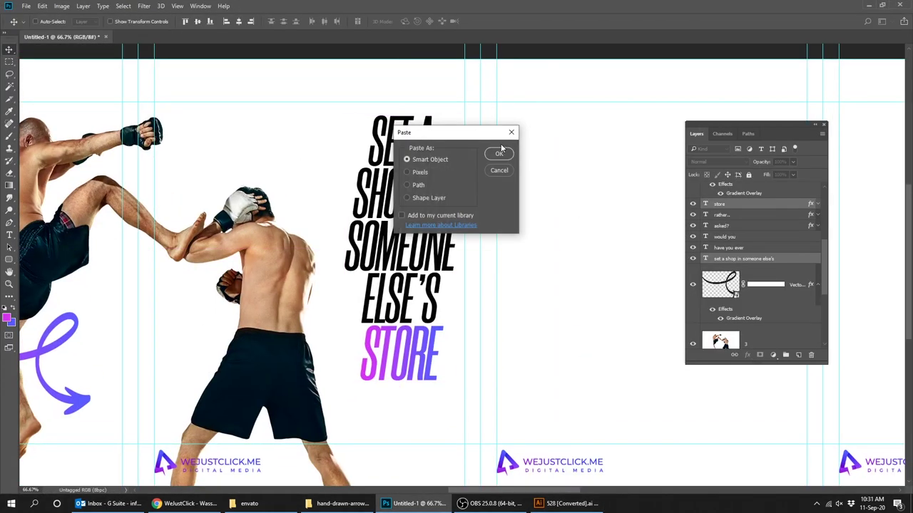
pyautogui.click(499, 153)
pyautogui.moveTo(538, 359); pyautogui.dragTo(371, 222)
# Step: Rotate the arrow to point at the text and give it the purple gradient overlay
pyautogui.click(42, 5)
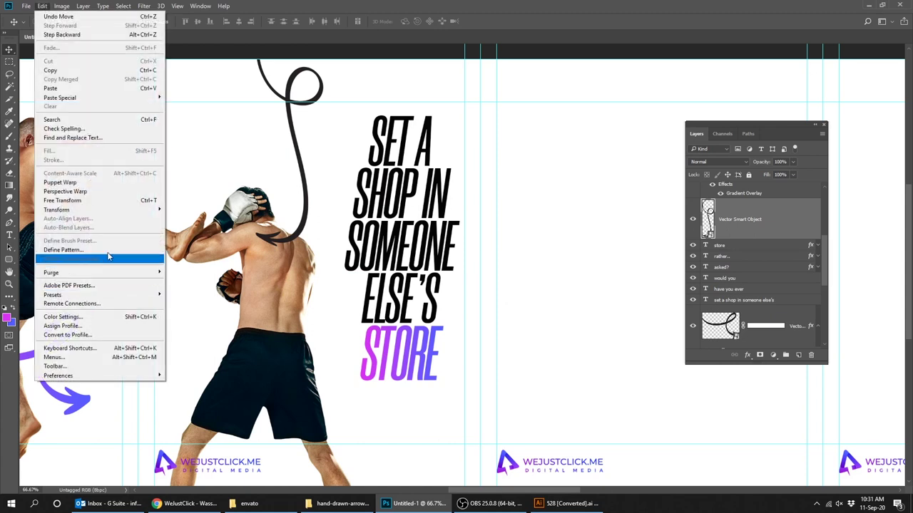
pyautogui.click(207, 298)
pyautogui.hotkey('ctrl', 't')
pyautogui.moveTo(325, 187)
pyautogui.mouseDown()
pyautogui.moveTo(425, 173)
pyautogui.moveTo(353, 109)
pyautogui.mouseUp()
pyautogui.press('Return')
pyautogui.click(746, 355)
pyautogui.click(735, 445)
pyautogui.click(357, 233)
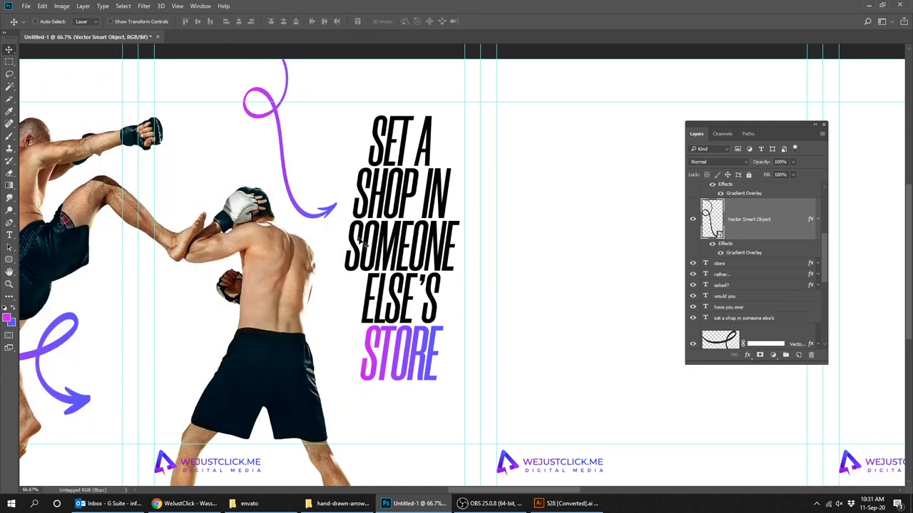
# Step: Scroll right and copy the purple STORE into the next panel
pyautogui.hscroll(3, 399, 254)
pyautogui.hscroll(1, 428, 262)
pyautogui.hscroll(1, 342, 307)
pyautogui.moveTo(261, 347); pyautogui.dragTo(383, 178)
# Step: Retype the STORE copy as OR and copy the question text as "OWN A DEDICATED PLACE FOR YOUR"
pyautogui.doubleClick(383, 178)
pyautogui.write('or')
pyautogui.hotkey('ctrl', 'Return')
pyautogui.rightClick(212, 222)
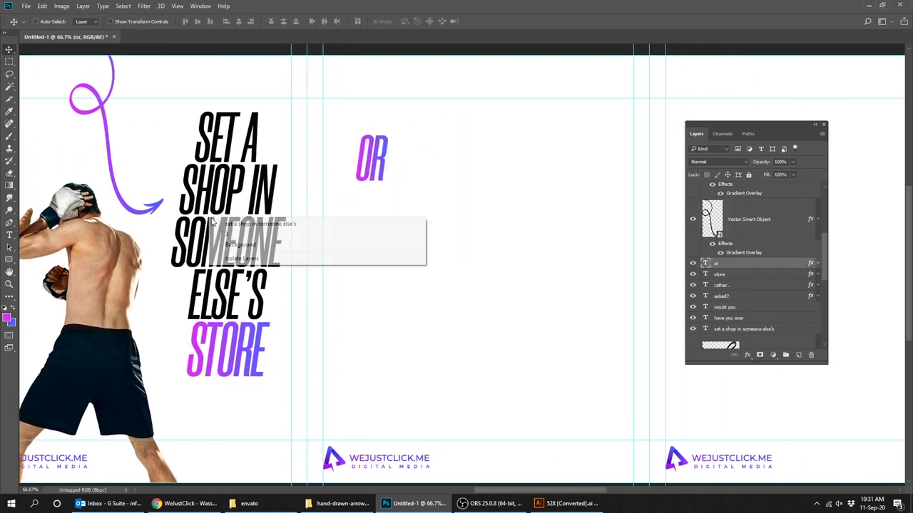
pyautogui.click(228, 224)
pyautogui.moveTo(228, 224); pyautogui.dragTo(414, 285)
pyautogui.doubleClick(379, 279)
pyautogui.write('own a dedicated pla')
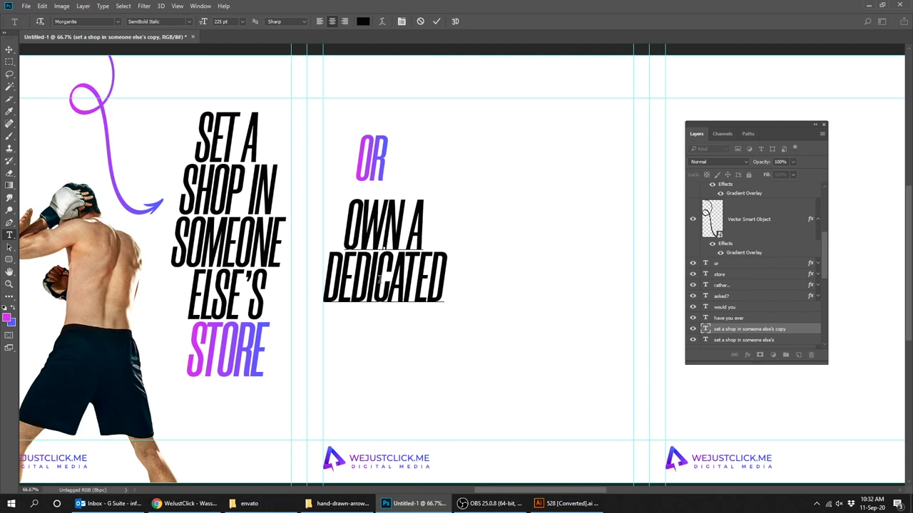
pyautogui.write('ce for your')
pyautogui.hotkey('ctrl', 'Return')
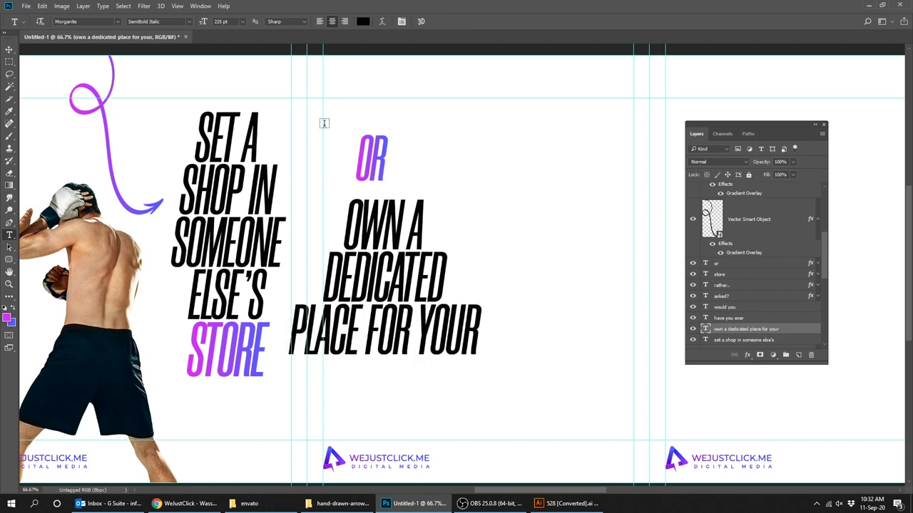
# Step: Left-align and shrink the new text, lining OR up above it
pyautogui.hotkey('ctrl', 'shift', 'l')
pyautogui.moveTo(416, 230); pyautogui.dragTo(355, 217)
pyautogui.moveTo(377, 178); pyautogui.dragTo(345, 178)
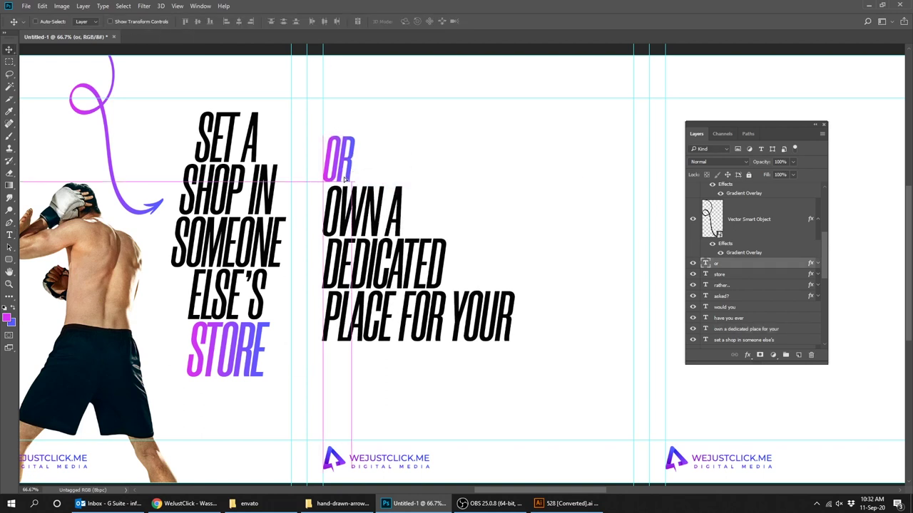
pyautogui.click(746, 329)
pyautogui.hotkey('ctrl', 't')
pyautogui.moveTo(520, 359); pyautogui.dragTo(480, 334)
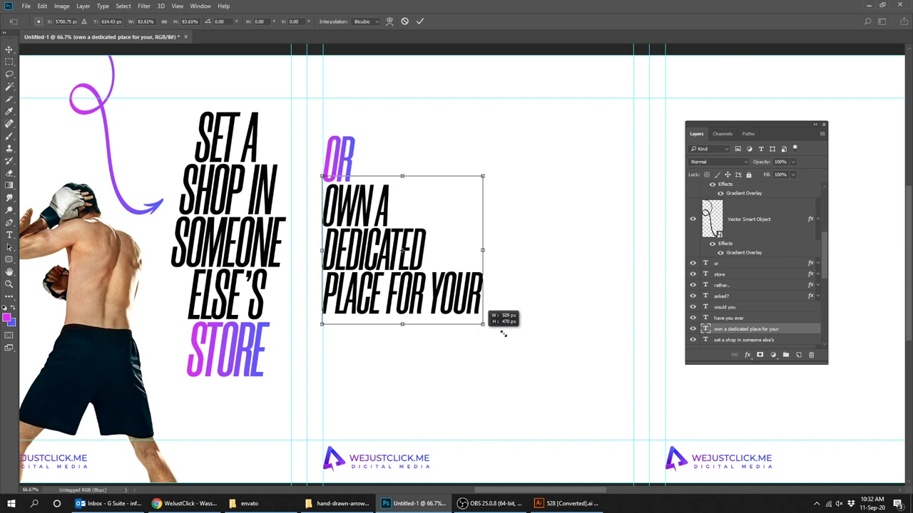
pyautogui.press('Return')
# Step: Copy OR below the text as a purple BUSINESS and move the text group up about 30 px
pyautogui.click(716, 263)
pyautogui.moveTo(339, 157); pyautogui.dragTo(341, 318)
pyautogui.doubleClick(342, 317)
pyautogui.write('business')
pyautogui.hotkey('ctrl', 'Return')
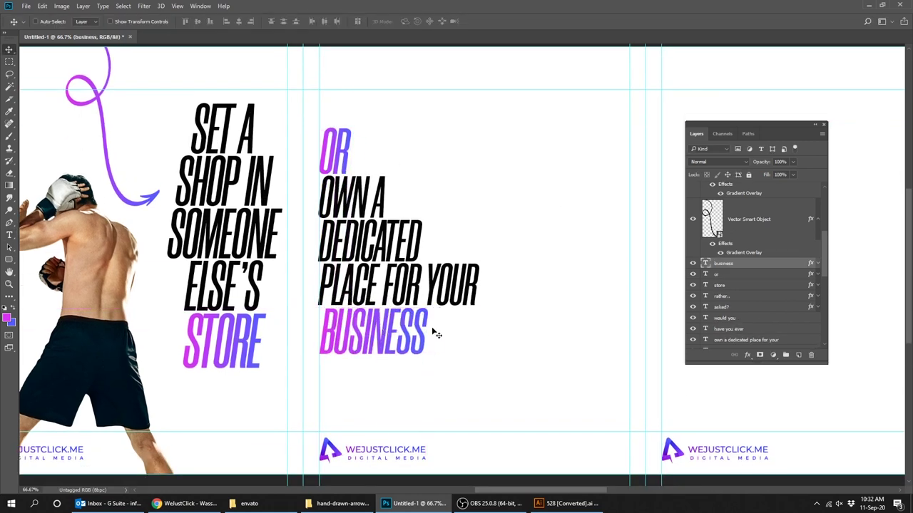
pyautogui.keyDown('ctrl'); pyautogui.click(746, 339); pyautogui.keyUp('ctrl')
pyautogui.moveTo(425, 370); pyautogui.dragTo(423, 348)
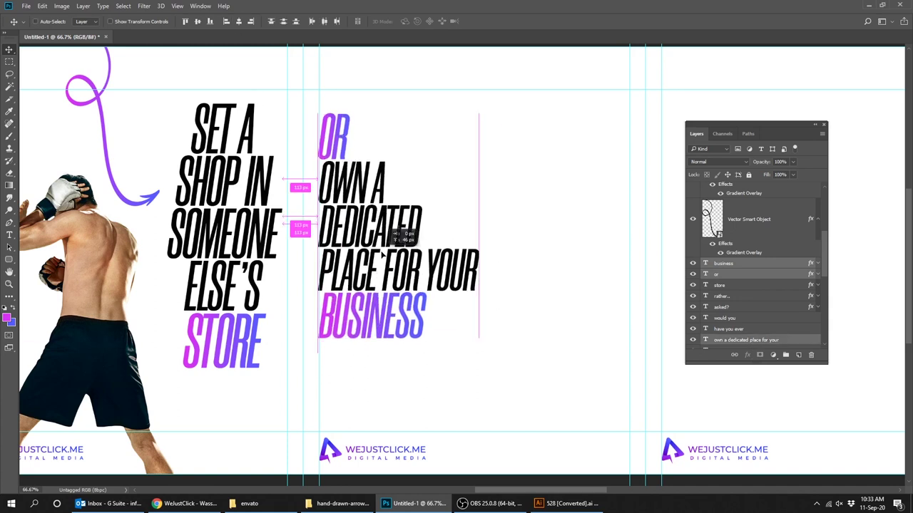
# Step: Place fighter photo 4 on the banner, enlarge it and shift it slightly right
pyautogui.click(339, 503)
pyautogui.click(248, 504)
pyautogui.moveTo(550, 85)
pyautogui.mouseDown()
pyautogui.moveTo(438, 366)
pyautogui.moveTo(464, 271)
pyautogui.mouseUp()
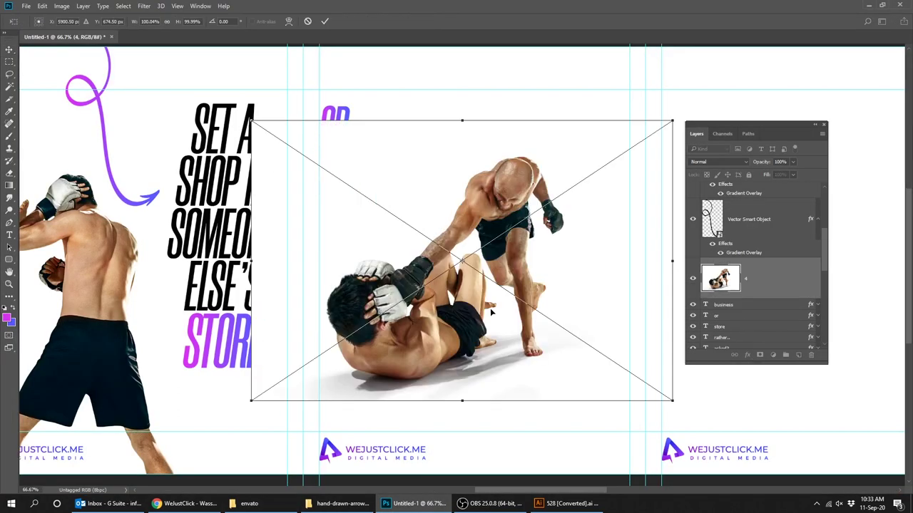
pyautogui.press('Return')
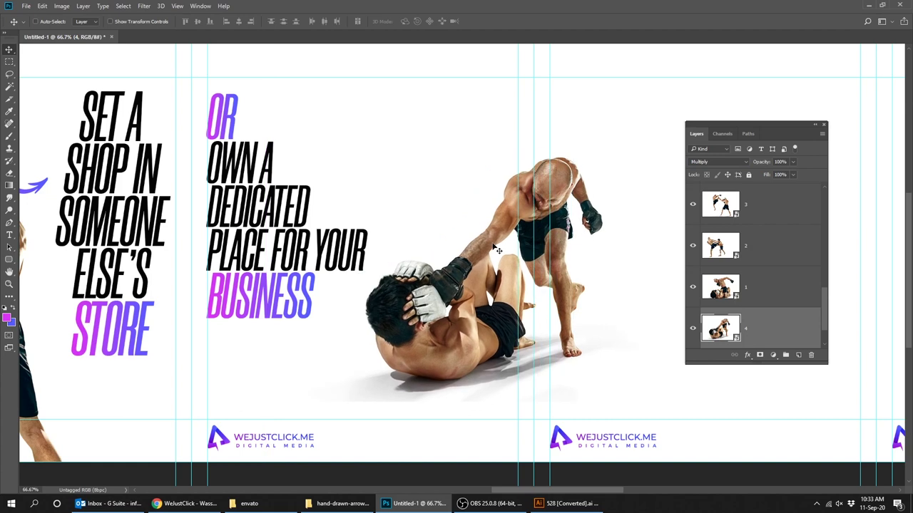
pyautogui.hotkey('ctrl', 't')
pyautogui.moveTo(251, 143); pyautogui.dragTo(133, 59)
pyautogui.press('Return')
pyautogui.hotkey('ctrl', '-')
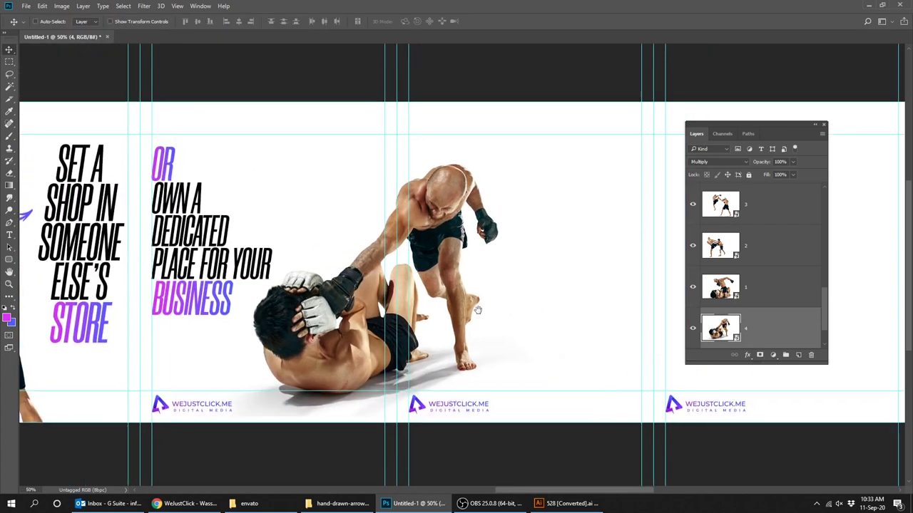
pyautogui.moveTo(486, 238); pyautogui.dragTo(511, 239)
# Step: Paste another arrow, rotate it about 58° above OR, and give it the purple gradient overlay
pyautogui.hotkey('alt', 'Tab')
pyautogui.hotkey('ctrl', 'c')
pyautogui.hotkey('alt', 'Tab')
pyautogui.hotkey('ctrl', 'v')
pyautogui.moveTo(542, 285); pyautogui.dragTo(510, 366)
pyautogui.moveTo(463, 271)
pyautogui.mouseDown()
pyautogui.moveTo(335, 214)
pyautogui.moveTo(322, 227)
pyautogui.mouseUp()
pyautogui.press('Return')
pyautogui.click(747, 354)
pyautogui.click(777, 446)
pyautogui.press('Return')
pyautogui.moveTo(568, 279); pyautogui.dragTo(471, 283)
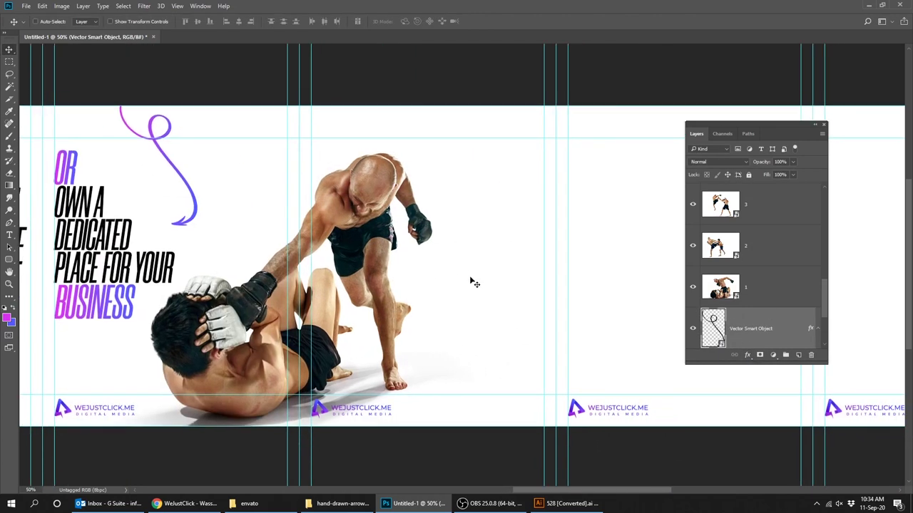
# Step: Add and rescale the question "YOU HAVE NO CONTROL ON THESE" right of the fighters
pyautogui.press('t')
pyautogui.click(464, 210)
pyautogui.write('YOU HAV')
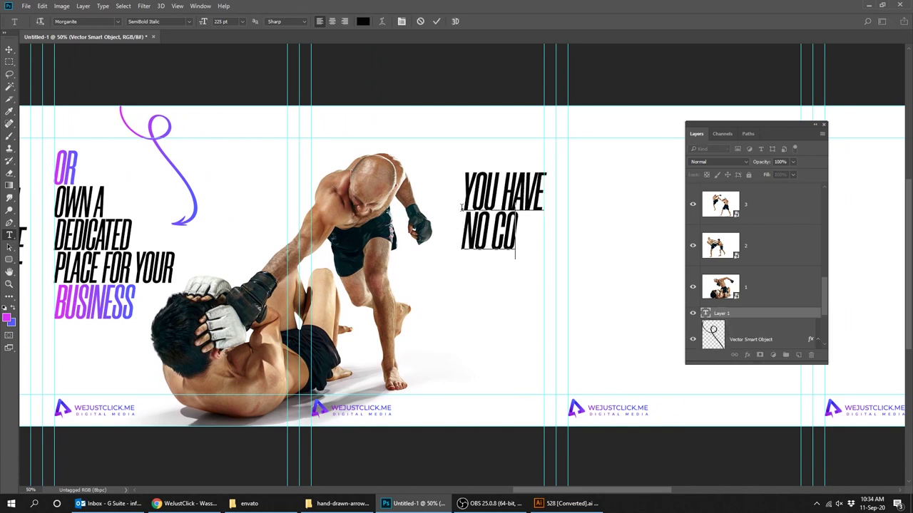
pyautogui.write('E')
pyautogui.hotkey('ctrl', 'Return')
pyautogui.hotkey('ctrl', 't')
pyautogui.moveTo(461, 172); pyautogui.dragTo(463, 166)
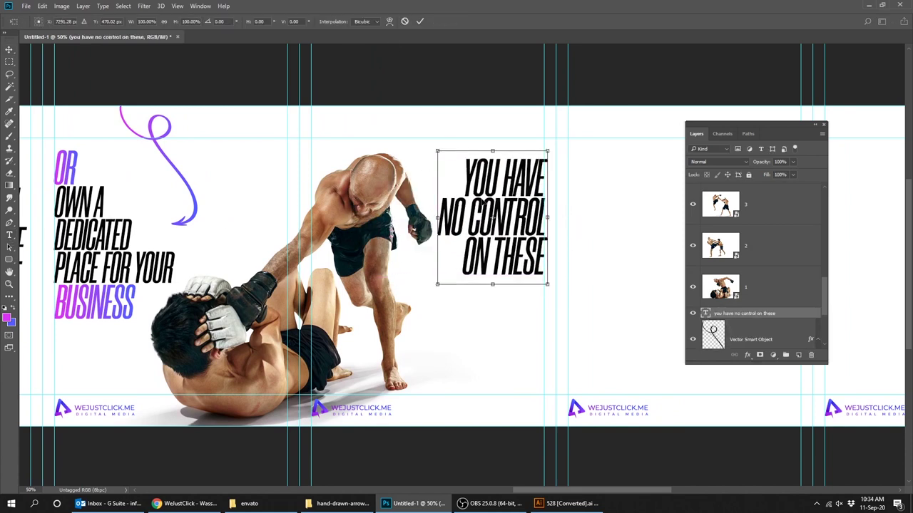
pyautogui.press('Return')
# Step: Copy the purple BUSINESS, retype it as SOCIAL PLATFORMS, and place it under ON THESE
pyautogui.moveTo(118, 306); pyautogui.dragTo(442, 306)
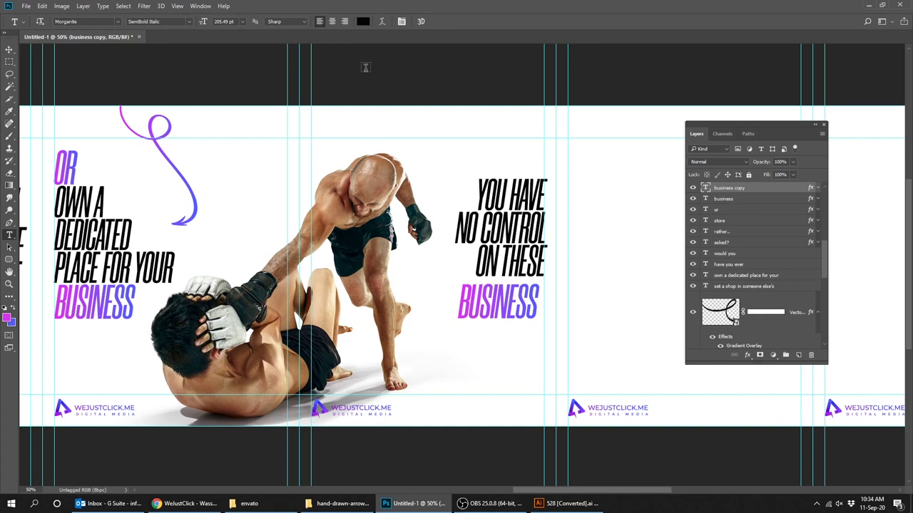
pyautogui.doubleClick(442, 305)
pyautogui.write('SOCIAL PLATFORMS')
pyautogui.hotkey('ctrl', 'Return')
pyautogui.press('v')
pyautogui.moveTo(492, 371)
pyautogui.mouseDown()
pyautogui.moveTo(576, 366)
pyautogui.moveTo(347, 326)
pyautogui.mouseUp()
# Step: Copy another hand-drawn arrow from Illustrator and paste it into the banner
pyautogui.click(564, 504)
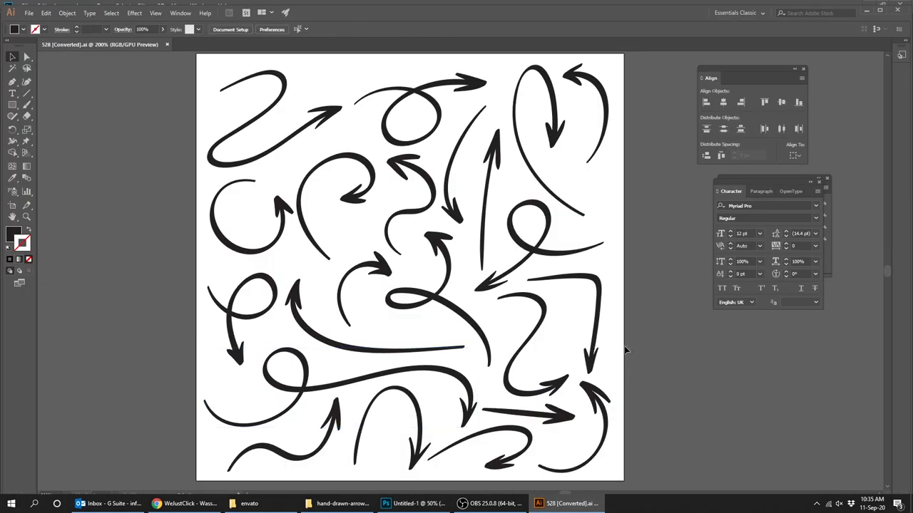
pyautogui.click(375, 346)
pyautogui.hotkey('ctrl', 'c')
pyautogui.hotkey('alt', 'Tab')
pyautogui.hotkey('ctrl', 'v')
pyautogui.press('Return')
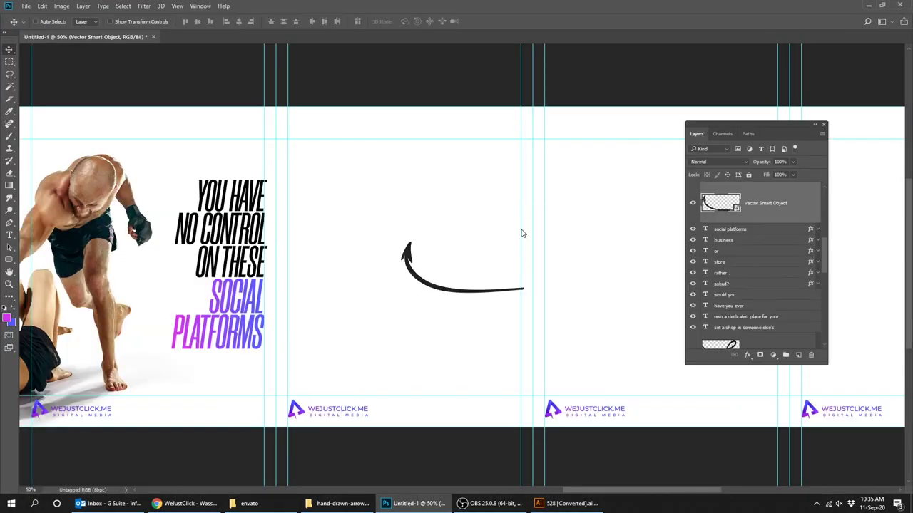
# Step: Flip the arrow horizontally, move it beside PLATFORMS, and paste on the purple-blue gradient overlay
pyautogui.click(43, 5)
pyautogui.click(189, 312)
pyautogui.moveTo(430, 290); pyautogui.dragTo(282, 360)
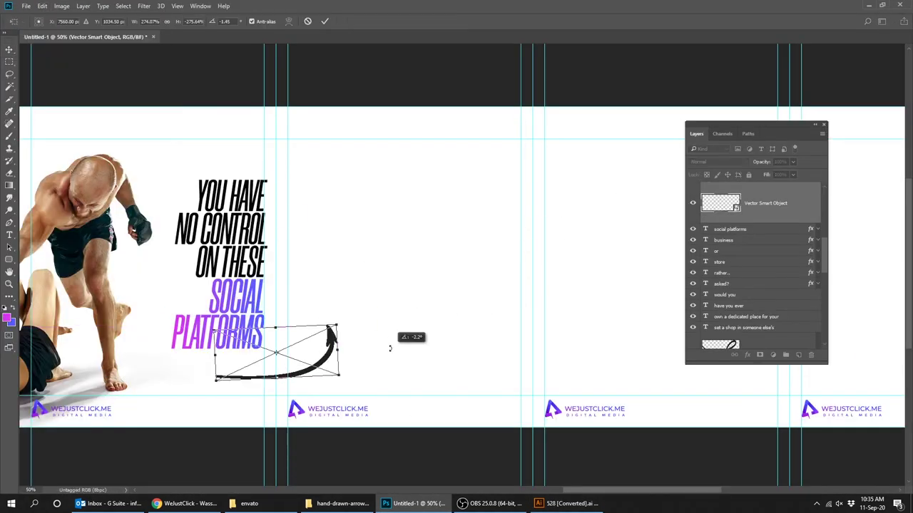
pyautogui.rightClick(770, 204)
pyautogui.click(749, 442)
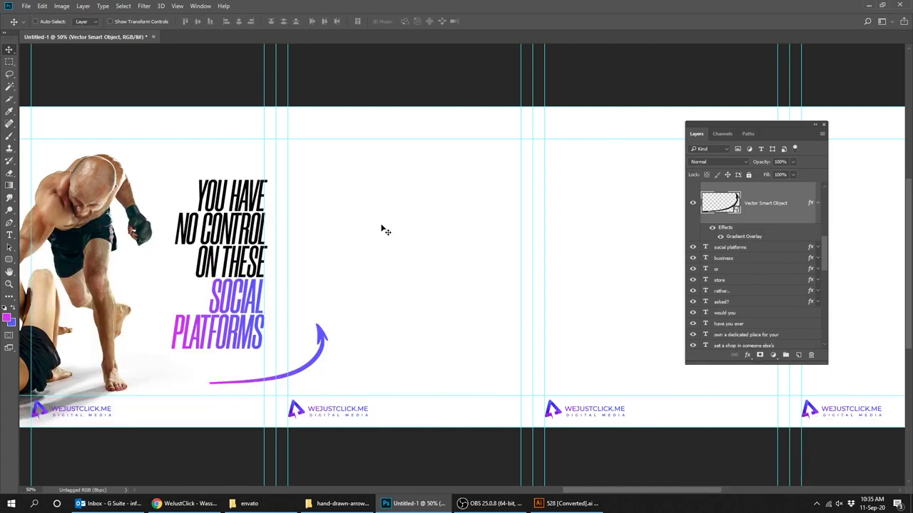
# Step: Drop the kick-fighter photo into the banner in Multiply blend mode and enlarge it up-left
pyautogui.click(293, 508)
pyautogui.moveTo(672, 129); pyautogui.dragTo(442, 352)
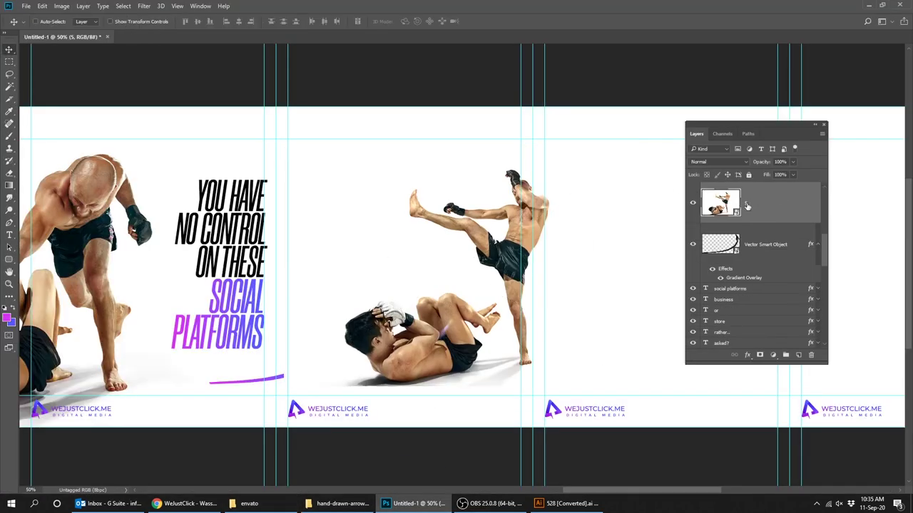
pyautogui.click(717, 162)
pyautogui.click(713, 206)
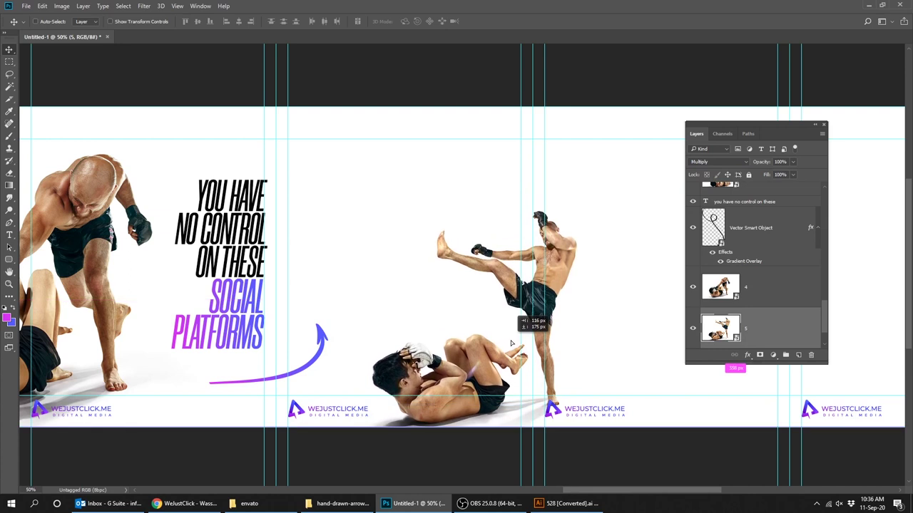
pyautogui.hotkey('ctrl', 't')
pyautogui.moveTo(311, 190); pyautogui.dragTo(216, 138)
pyautogui.press('Return')
# Step: Enlarge the fighter photo further and shift it right within the second panel
pyautogui.press('Tab')
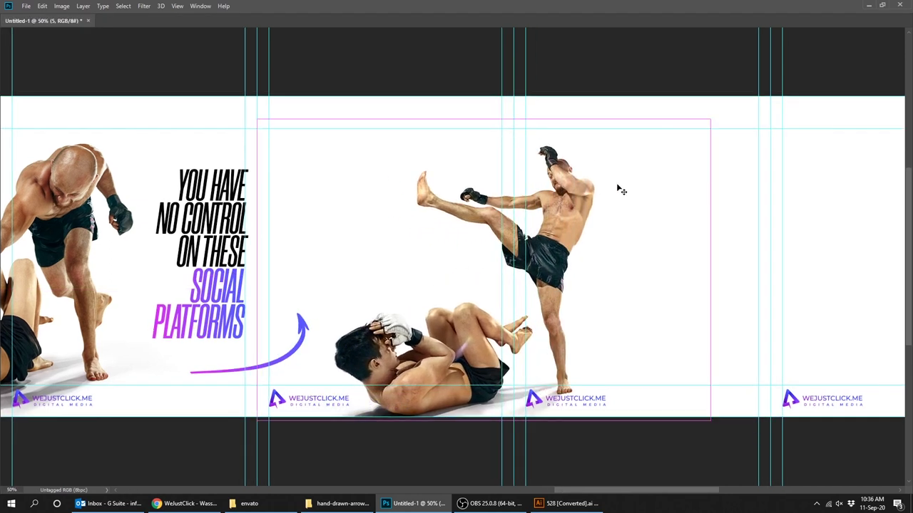
pyautogui.hotkey('ctrl', 't')
pyautogui.moveTo(598, 253); pyautogui.dragTo(667, 233)
pyautogui.press('Return')
pyautogui.press('Tab')
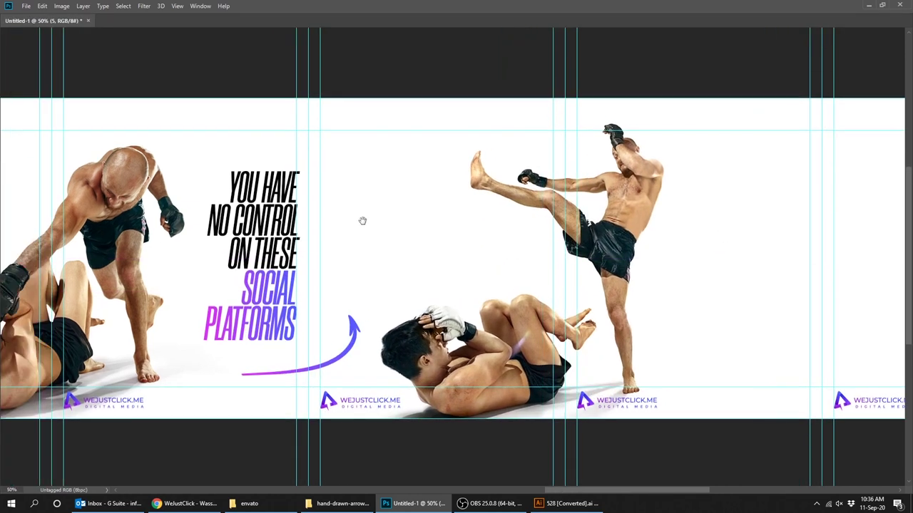
pyautogui.click(345, 169)
# Step: Type YOUR WEBSITE in the second panel, scaled down and moved right
pyautogui.write('YOUR WEBSITE')
pyautogui.hotkey('ctrl', 't')
pyautogui.moveTo(299, 157); pyautogui.dragTo(417, 177)
pyautogui.moveTo(489, 204); pyautogui.dragTo(442, 201)
pyautogui.press('Return')
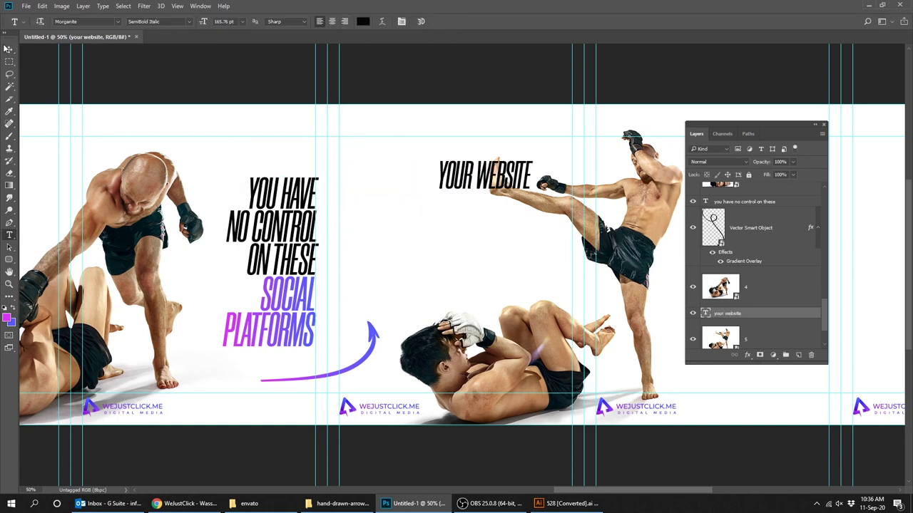
pyautogui.press('t')
pyautogui.write('IS THE HUB')
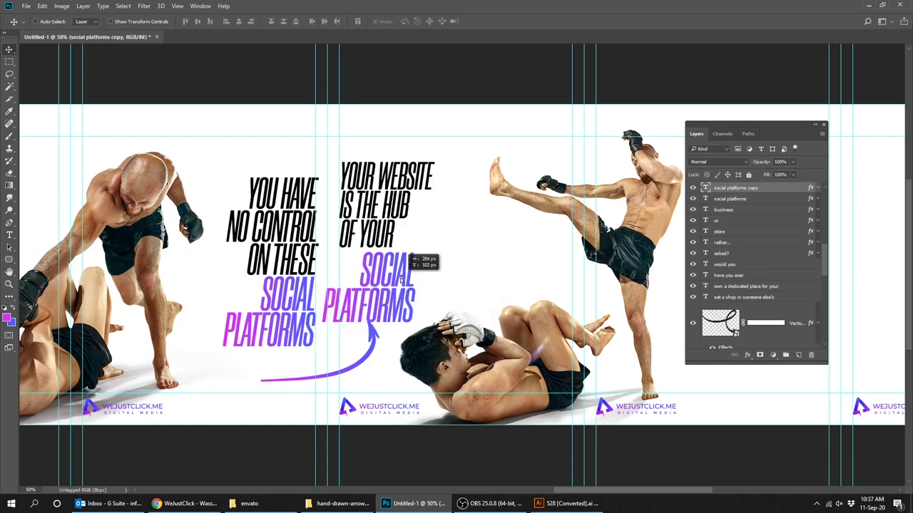
# Step: Duplicate the SOCIAL PLATFORMS text as ONLINE PRESENCE and narrow it to fit the column
pyautogui.moveTo(271, 314)
pyautogui.mouseDown()
pyautogui.moveTo(570, 271)
pyautogui.moveTo(395, 276)
pyautogui.mouseUp()
pyautogui.doubleClick(460, 256)
pyautogui.write('ONLINE PRESENCE')
pyautogui.hotkey('ctrl', 'Return')
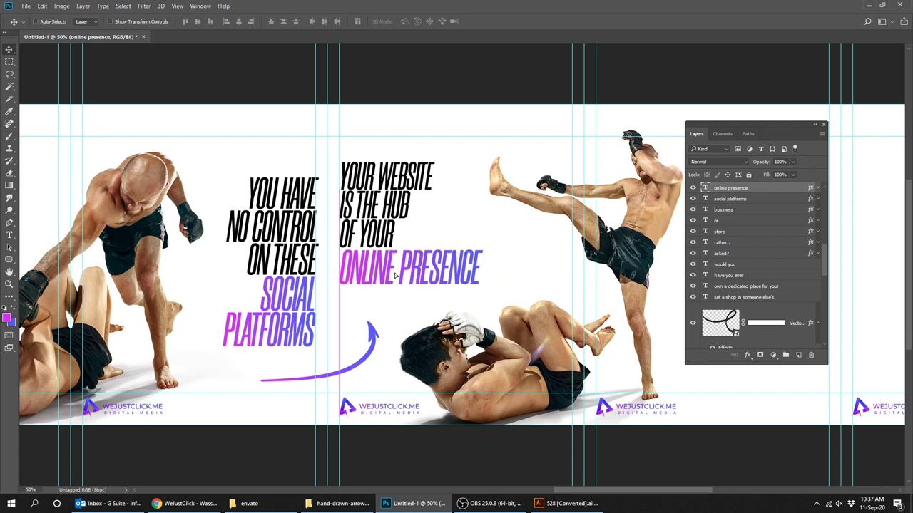
pyautogui.hotkey('ctrl', 't')
pyautogui.moveTo(482, 267); pyautogui.dragTo(472, 267)
pyautogui.press('Return')
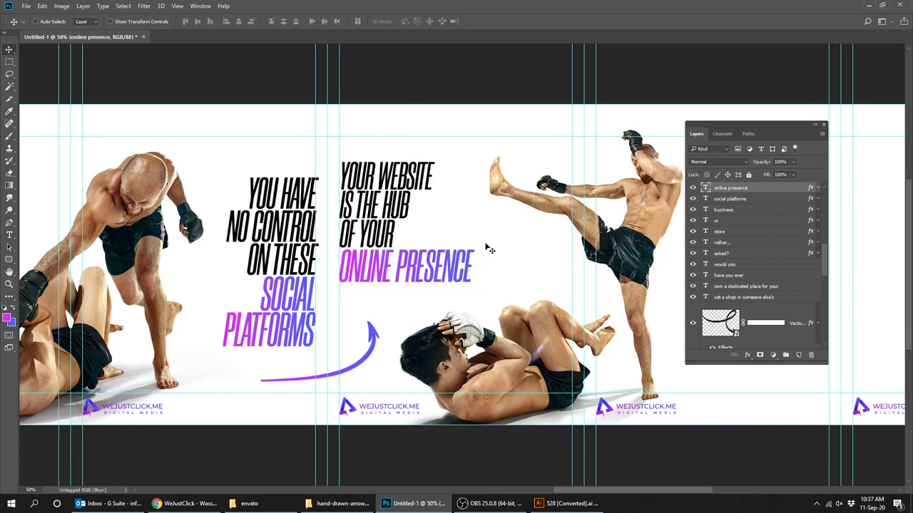
# Step: Copy another swirl arrow from Illustrator and paste it into the banner
pyautogui.click(567, 504)
pyautogui.hotkey('ctrl', 'c')
pyautogui.click(419, 503)
pyautogui.hotkey('ctrl', 'v')
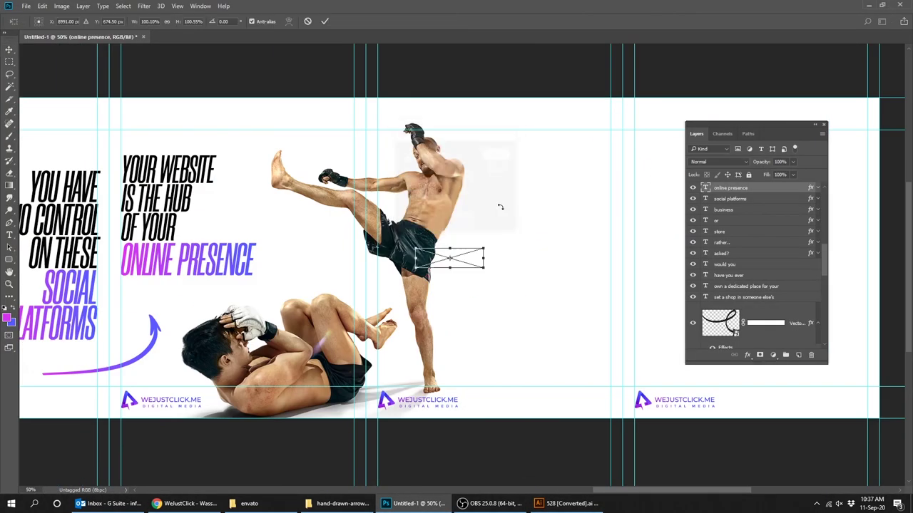
# Step: Flip the swirl arrow vertically, move it lower across the kicker, and tilt it
pyautogui.press('Return')
pyautogui.click(43, 5)
pyautogui.click(196, 313)
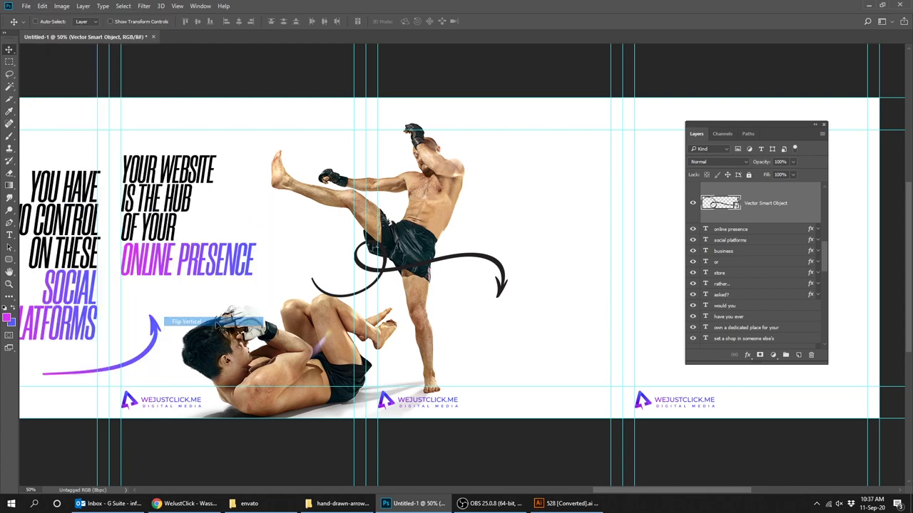
pyautogui.moveTo(514, 265); pyautogui.dragTo(473, 281)
pyautogui.hotkey('ctrl', 't')
pyautogui.press('Return')
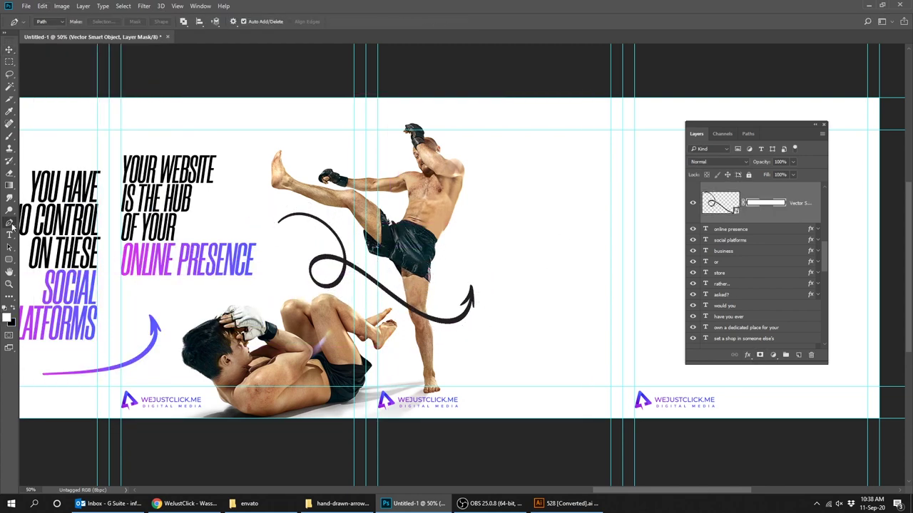
# Step: Mask the arrow using the traced knee outline so it passes behind the kicker's knee
pyautogui.scroll(2, 426, 305)
pyautogui.scroll(3, 427, 305)
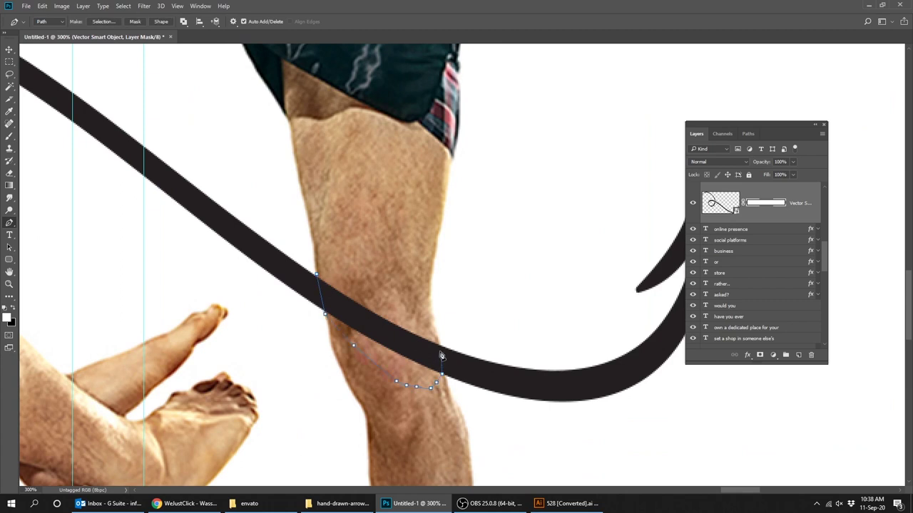
pyautogui.rightClick(331, 276)
pyautogui.press('Return')
pyautogui.click(7, 317)
pyautogui.press('Escape')
pyautogui.click(9, 49)
pyautogui.press('Delete')
pyautogui.hotkey('ctrl', '0')
# Step: Give the swirl arrow a purple-blue Gradient Overlay
pyautogui.click(747, 354)
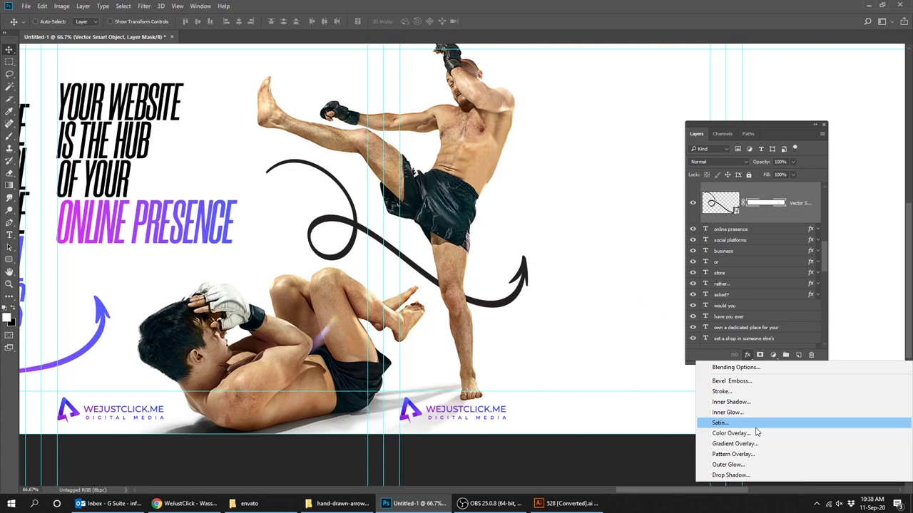
pyautogui.click(742, 446)
pyautogui.press('Return')
# Step: Alt-drag a copy of the YOUR WEBSITE headline into the next panel
pyautogui.hscroll(3, 485, 279)
pyautogui.press('t')
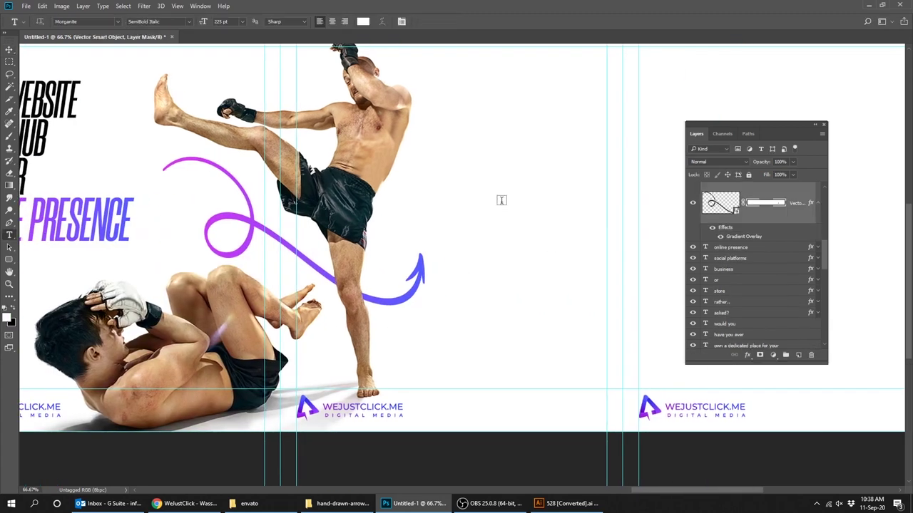
pyautogui.hscroll(-3, 434, 212)
pyautogui.moveTo(261, 179); pyautogui.dragTo(644, 224)
pyautogui.hscroll(3, 457, 214)
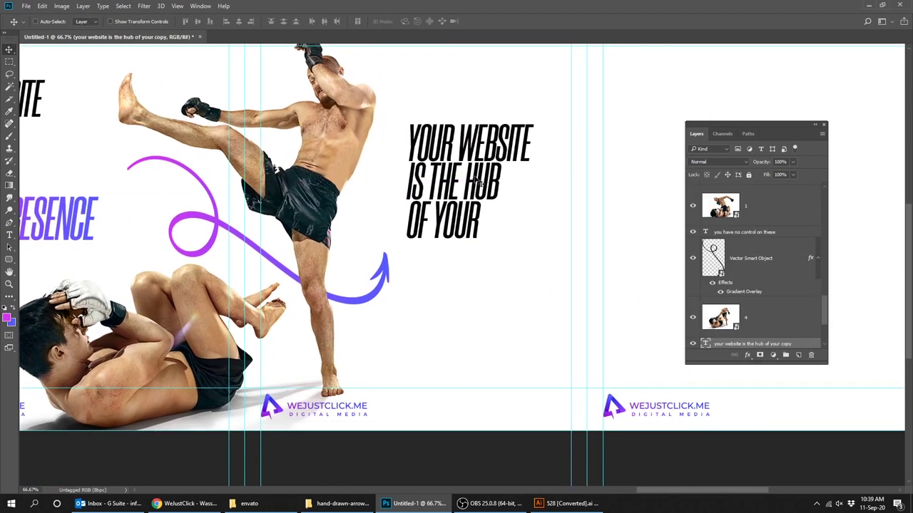
# Step: Retype the copied headline as centre-aligned SOCIAL MEDIA IS JUST A
pyautogui.click(332, 22)
pyautogui.click(469, 173)
pyautogui.hotkey('ctrl', 'a')
pyautogui.write('social media is just a')
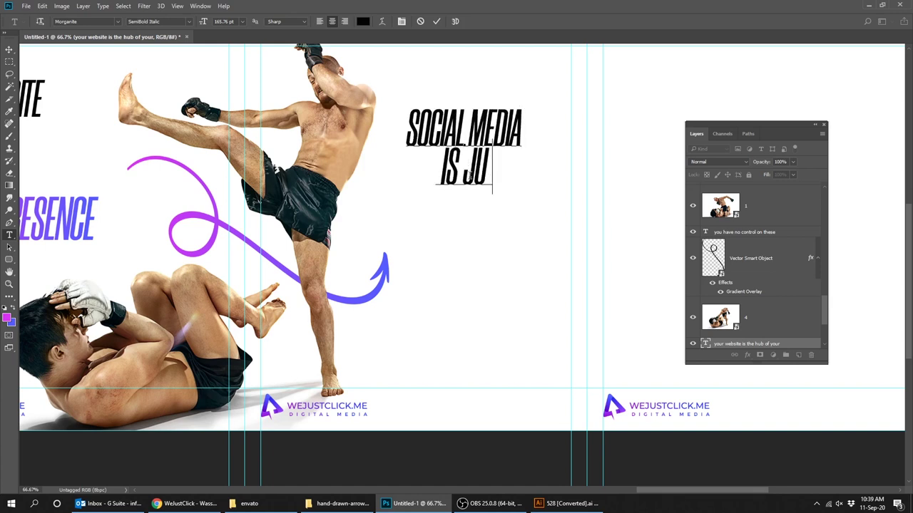
pyautogui.hotkey('ctrl', 'Return')
# Step: Copy ONLINE PRESENCE, retype it as centred MARKETING TOOL, and place it under SOCIAL MEDIA IS JUST A
pyautogui.hscroll(-3, 396, 194)
pyautogui.moveTo(349, 193); pyautogui.dragTo(513, 192)
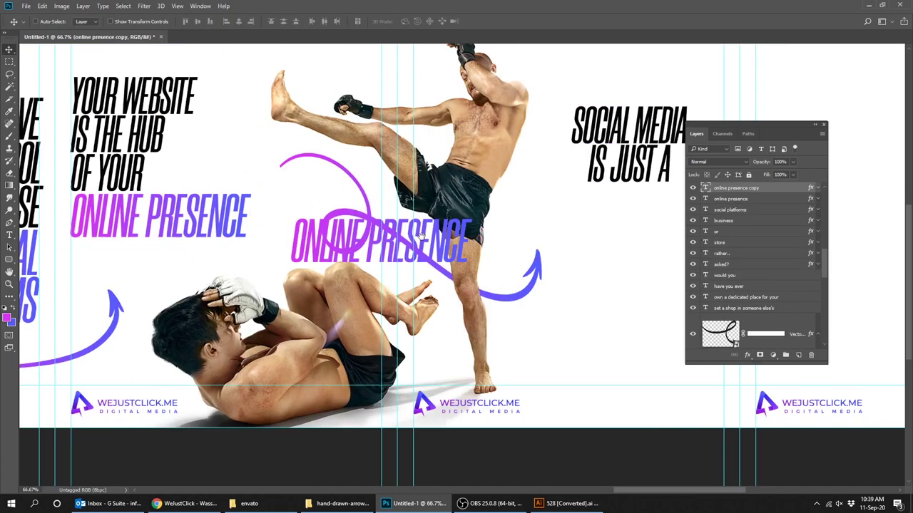
pyautogui.hscroll(3, 513, 192)
pyautogui.doubleClick(428, 214)
pyautogui.write('marketing')
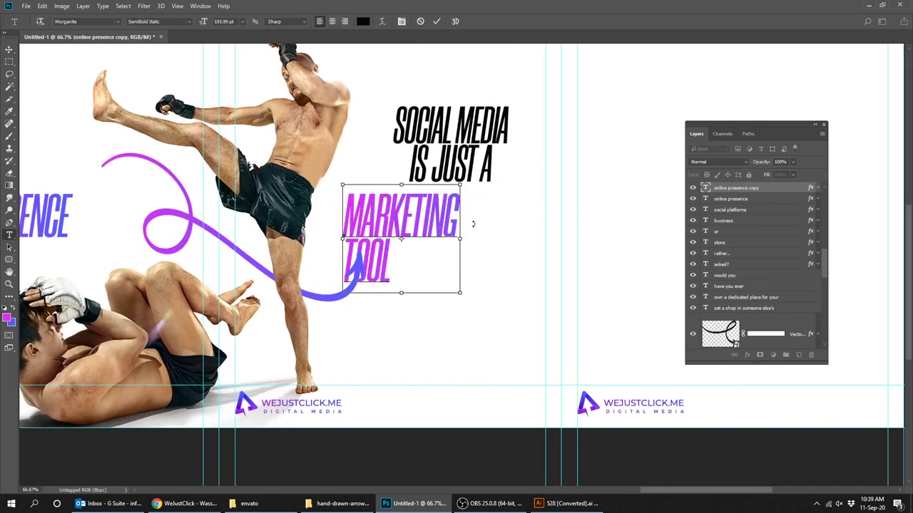
pyautogui.click(333, 22)
pyautogui.hotkey('ctrl', 'Return')
pyautogui.moveTo(383, 212); pyautogui.dragTo(461, 209)
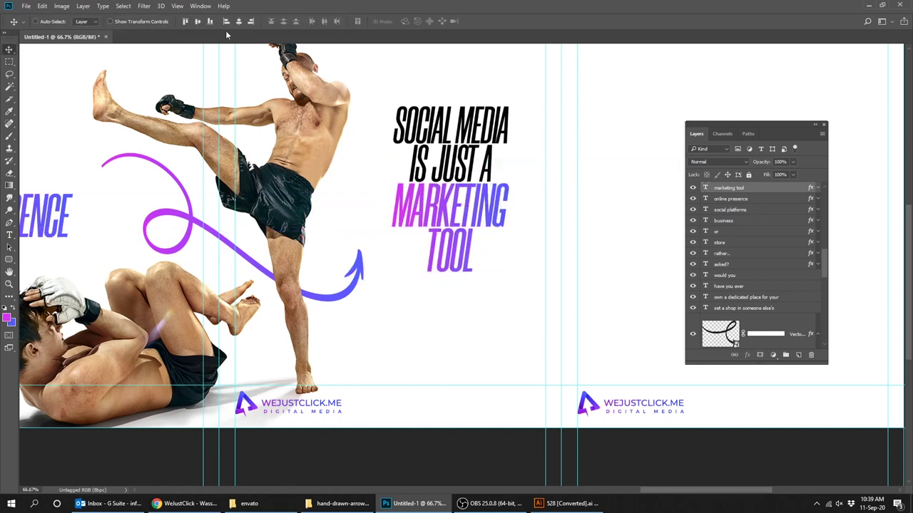
# Step: Add a smaller WHAT'S BETTER text line in the last panel
pyautogui.moveTo(650, 181); pyautogui.dragTo(383, 196)
pyautogui.press('t')
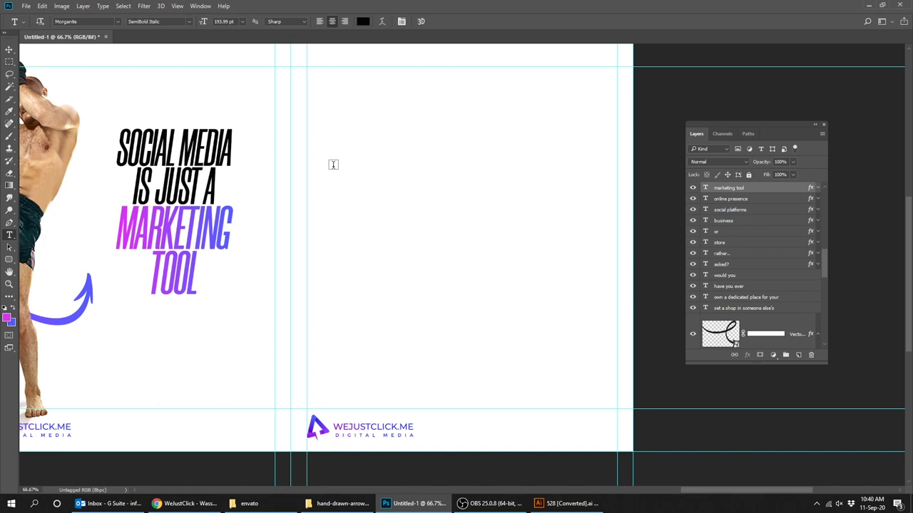
pyautogui.click(324, 148)
pyautogui.write("what's better")
pyautogui.moveTo(322, 150); pyautogui.dragTo(379, 151)
pyautogui.moveTo(473, 102); pyautogui.dragTo(408, 108)
pyautogui.hotkey('ctrl', 'Return')
# Step: Reposition the headline and extend it to WHAT'S BETTER FOR YOUR
pyautogui.press('v')
pyautogui.moveTo(363, 156); pyautogui.dragTo(419, 155)
pyautogui.hotkey('ctrl', 'z')
pyautogui.doubleClick(422, 134)
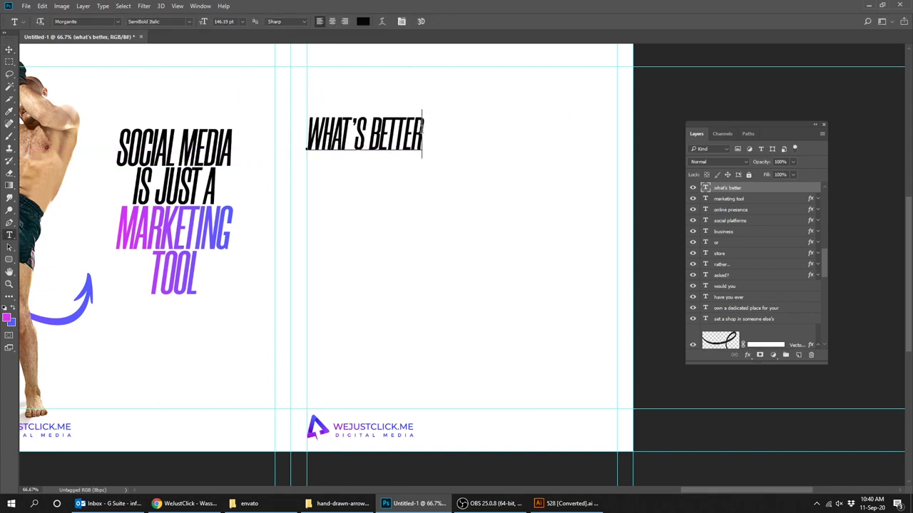
pyautogui.hotkey('ctrl', 'Return')
# Step: Copy MARKETING TOOL into the last panel, retype it as gradient BUSINESS?, and nudge it up
pyautogui.moveTo(171, 236)
pyautogui.mouseDown()
pyautogui.moveTo(405, 235)
pyautogui.moveTo(326, 230)
pyautogui.mouseUp()
pyautogui.doubleClick(344, 227)
pyautogui.write('business')
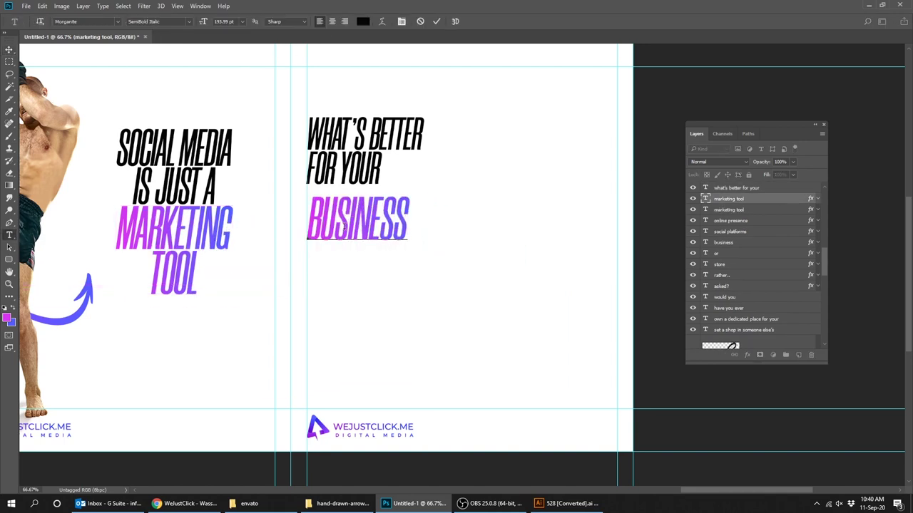
pyautogui.hotkey('ctrl', 'Return')
pyautogui.press('v')
pyautogui.hotkey('shift', 'Up')
pyautogui.hotkey('shift', 'Up')
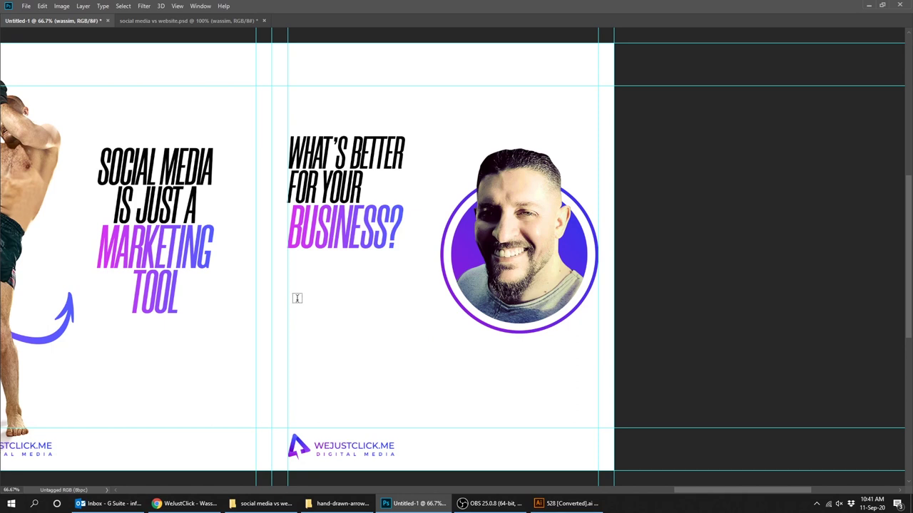
# Step: Paste the opinion request sentence as a text line below BUSINESS?
pyautogui.click(296, 298)
pyautogui.hotkey('ctrl', 'v')
pyautogui.hotkey('ctrl', 'Return')
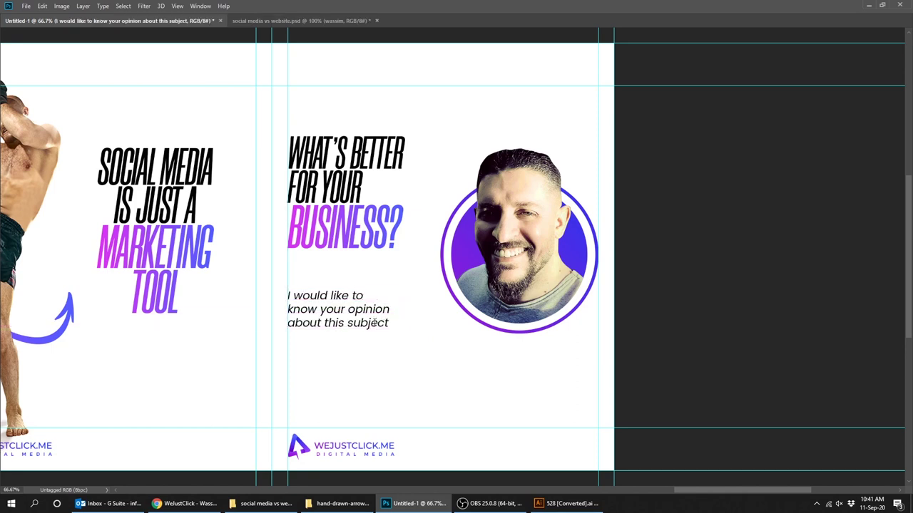
# Step: Move the opinion text up and paste the Illustrator swirl arrow below it
pyautogui.moveTo(424, 324); pyautogui.dragTo(424, 298)
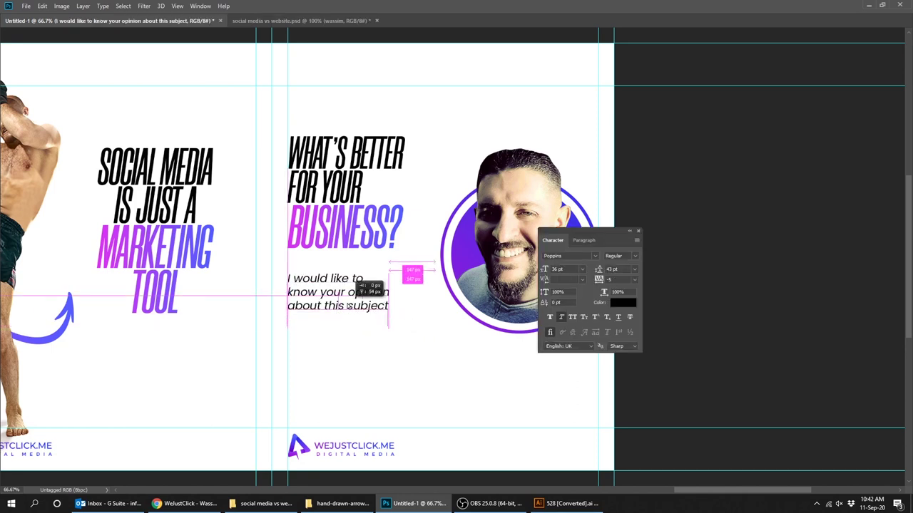
pyautogui.hotkey('alt', 'Tab')
pyautogui.hotkey('alt', 'Tab')
pyautogui.hotkey('ctrl', 'v')
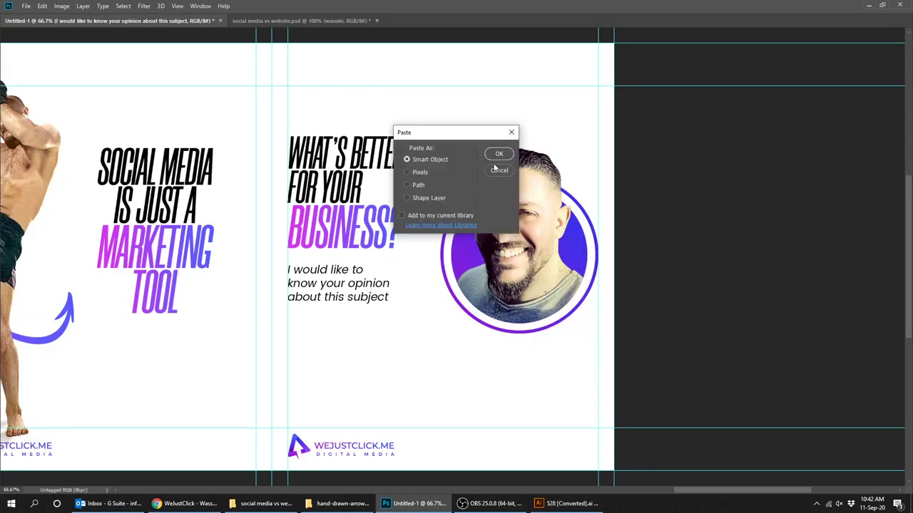
pyautogui.press('Return')
pyautogui.moveTo(321, 257); pyautogui.dragTo(368, 314)
pyautogui.press('Return')
# Step: Flip the swirl arrow horizontally and rotate it to point down-left
pyautogui.click(43, 7)
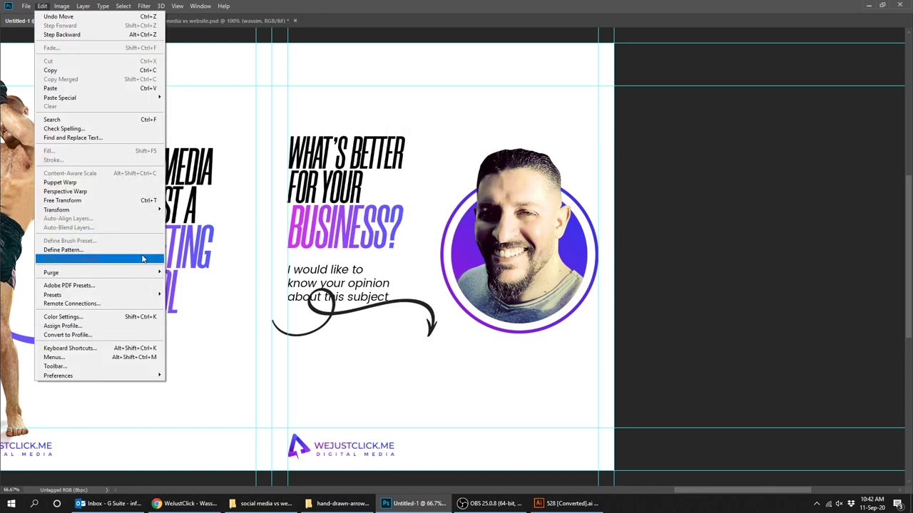
pyautogui.click(214, 322)
pyautogui.hotkey('ctrl', 'z')
pyautogui.click(43, 6)
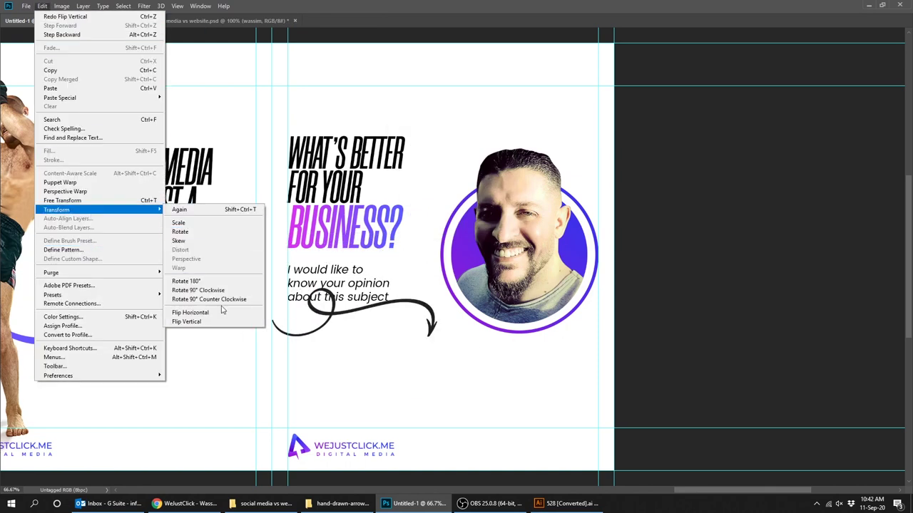
pyautogui.click(221, 313)
pyautogui.hotkey('ctrl', 't')
pyautogui.moveTo(530, 363); pyautogui.dragTo(474, 250)
pyautogui.press('Return')
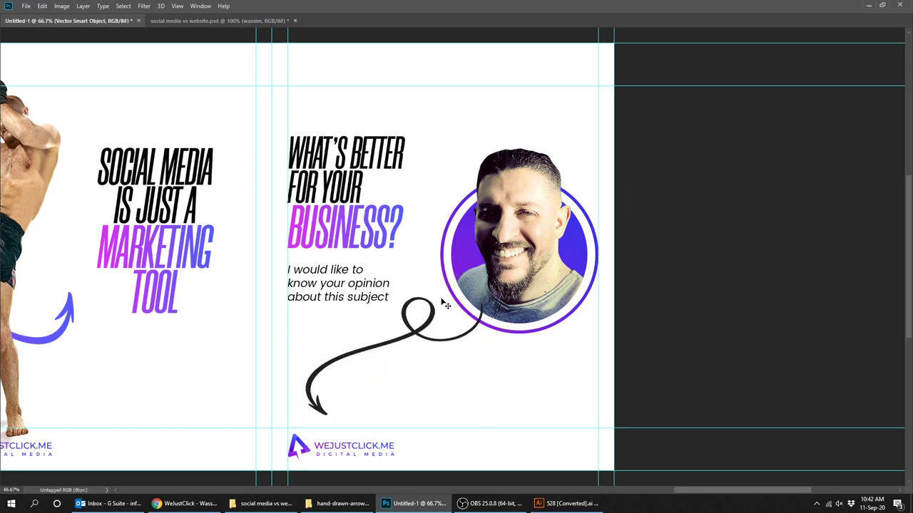
# Step: Mask the arrow tip with the pen-path selection so it tucks behind the portrait ring
pyautogui.press('Tab')
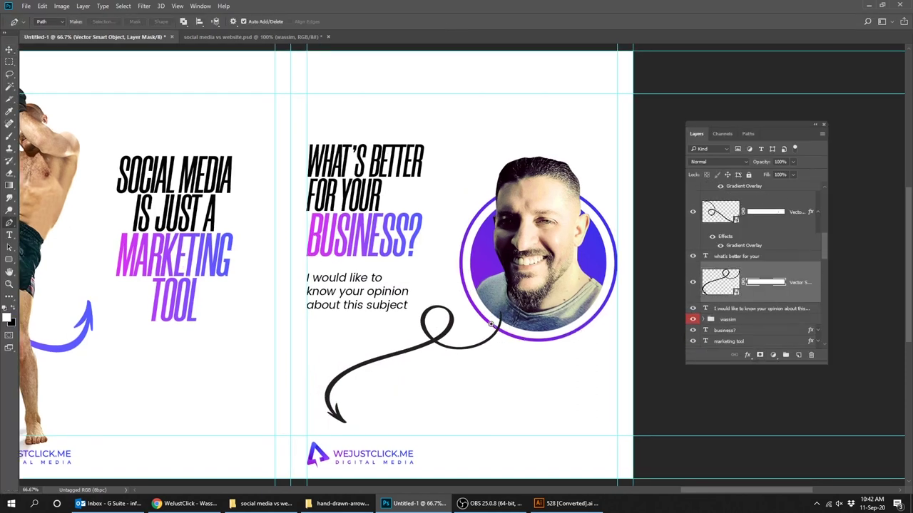
pyautogui.scroll(3, 490, 323)
pyautogui.rightClick(499, 85)
pyautogui.click(499, 184)
pyautogui.click(6, 318)
pyautogui.click(604, 186)
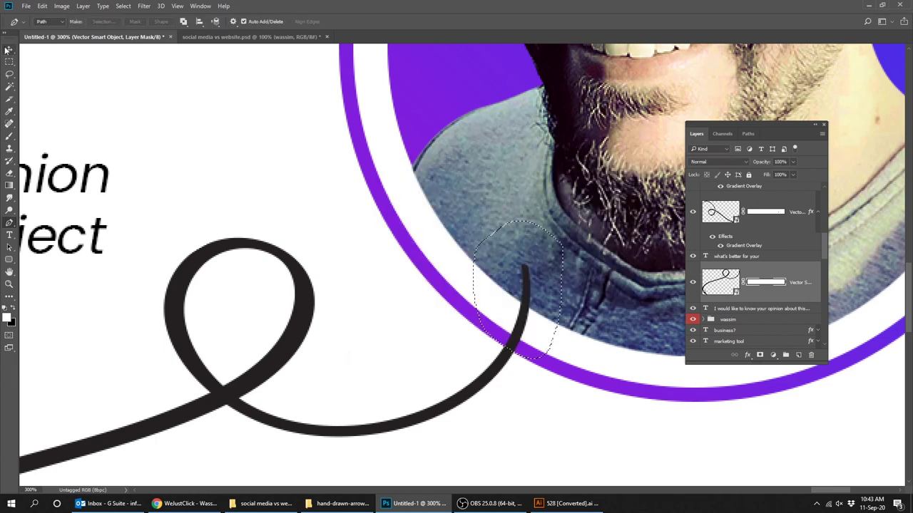
pyautogui.hotkey('ctrl', '0')
# Step: Apply a purple-blue Gradient Overlay layer style to the arrow
pyautogui.rightClick(699, 344)
pyautogui.click(720, 351)
pyautogui.click(367, 224)
# Step: Move the logo to the bottom-right corner and hide guides and panels for a clean preview
pyautogui.moveTo(401, 389); pyautogui.dragTo(553, 389)
pyautogui.press('Tab')
pyautogui.hotkey('ctrl', 'h')
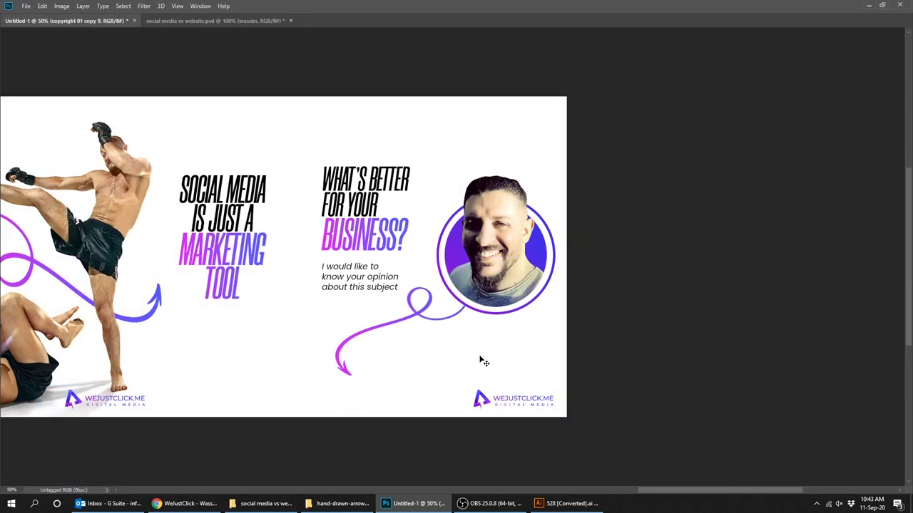
pyautogui.hscroll(-5, 371, 308)
pyautogui.hscroll(-5, 357, 285)
pyautogui.hscroll(-5, 342, 271)
pyautogui.hscroll(-5, 329, 255)
pyautogui.hscroll(-3, 329, 256)
pyautogui.hscroll(-4, 382, 256)
pyautogui.hscroll(-5, 435, 256)
pyautogui.hscroll(-2, 489, 257)
pyautogui.hscroll(-5, 543, 257)
pyautogui.hscroll(-4, 541, 261)
pyautogui.hscroll(-5, 540, 265)
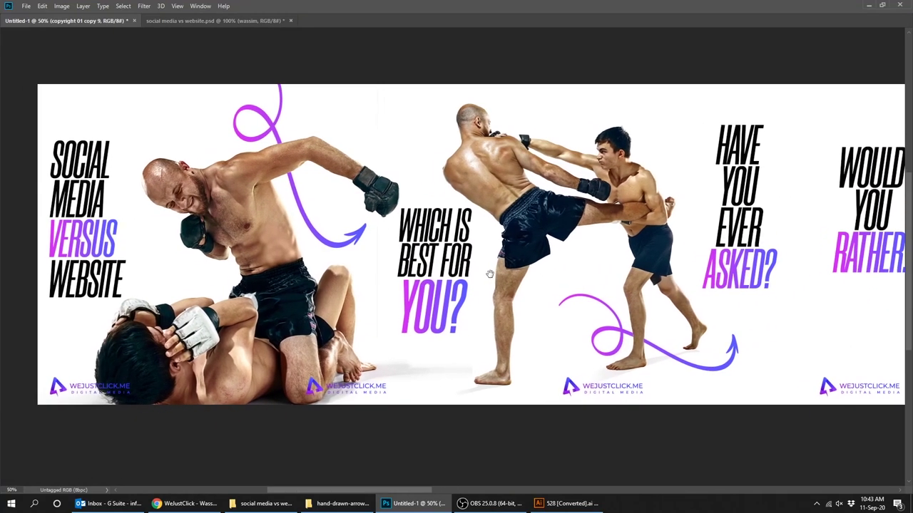
pyautogui.hscroll(-1, 537, 274)
pyautogui.hscroll(2, 536, 271)
pyautogui.hscroll(1, 492, 268)
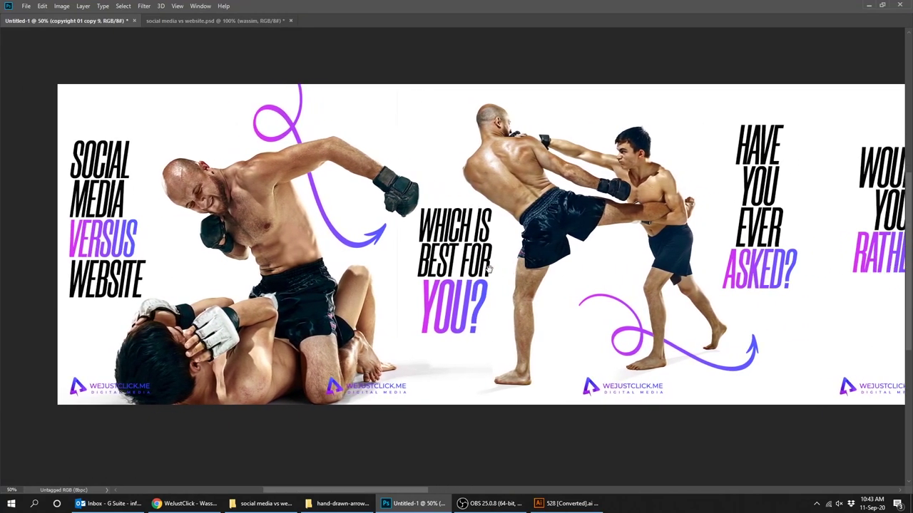
pyautogui.press('Tab')
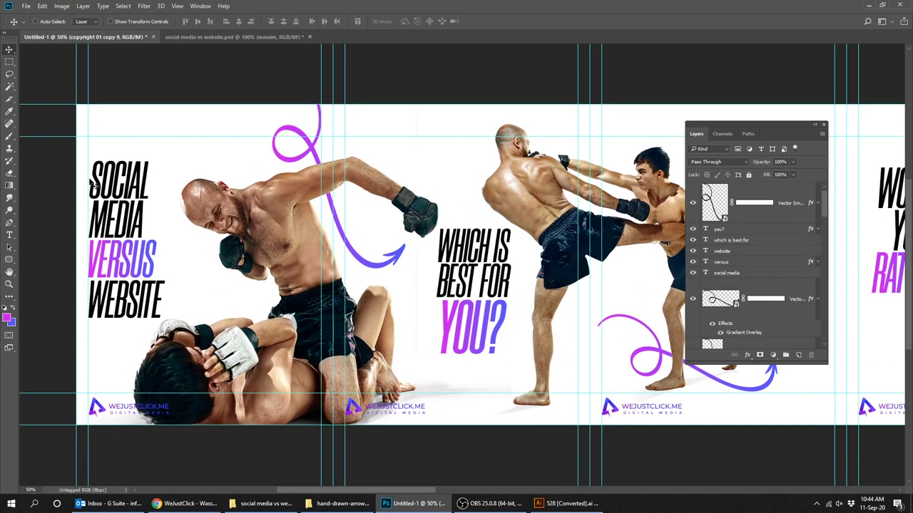
# Step: With the Slice Tool, use Divide Slice to split the banner vertically into 10 slices
pyautogui.rightClick(9, 104)
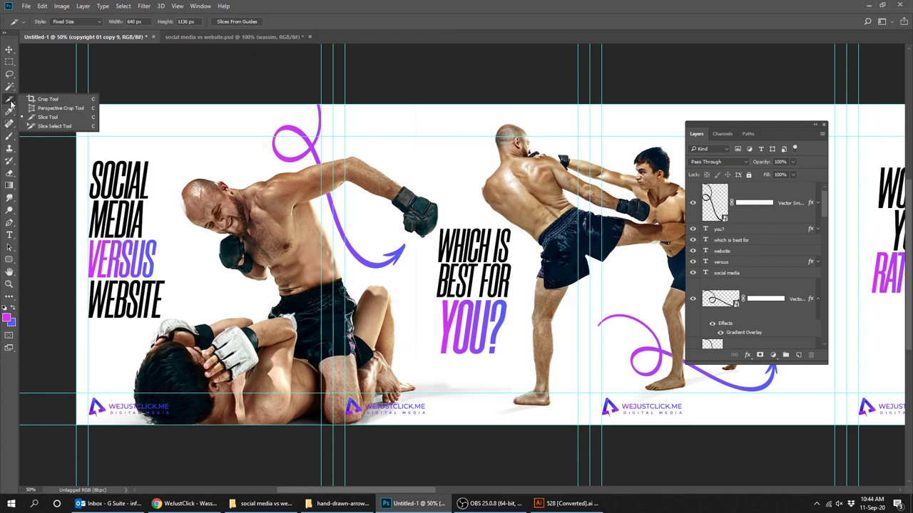
pyautogui.click(50, 119)
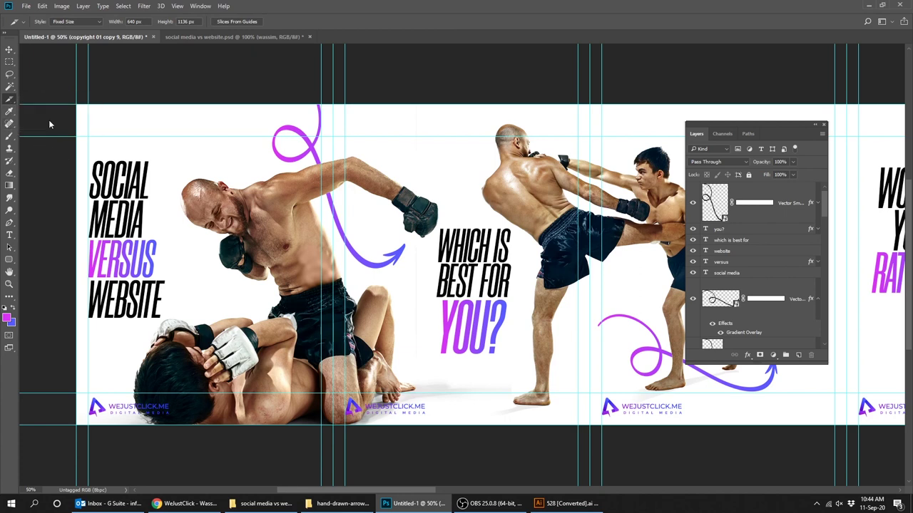
pyautogui.rightClick(170, 149)
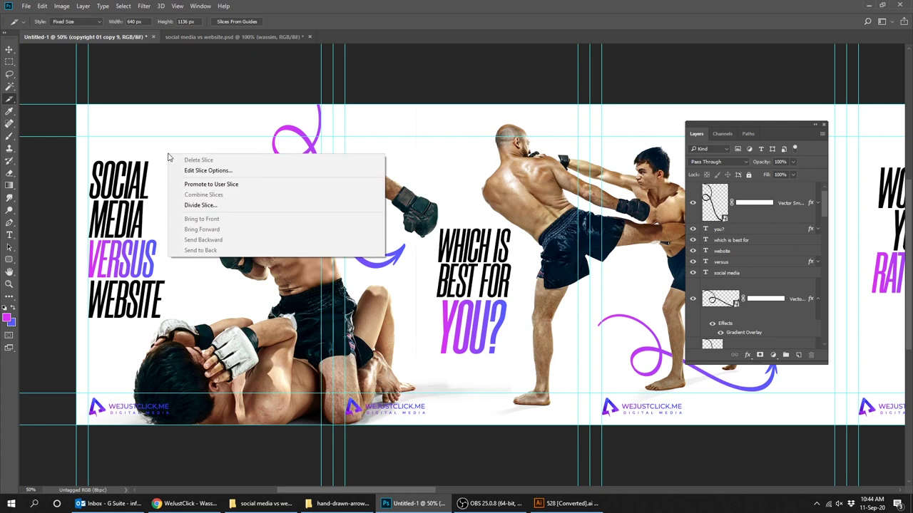
pyautogui.click(229, 206)
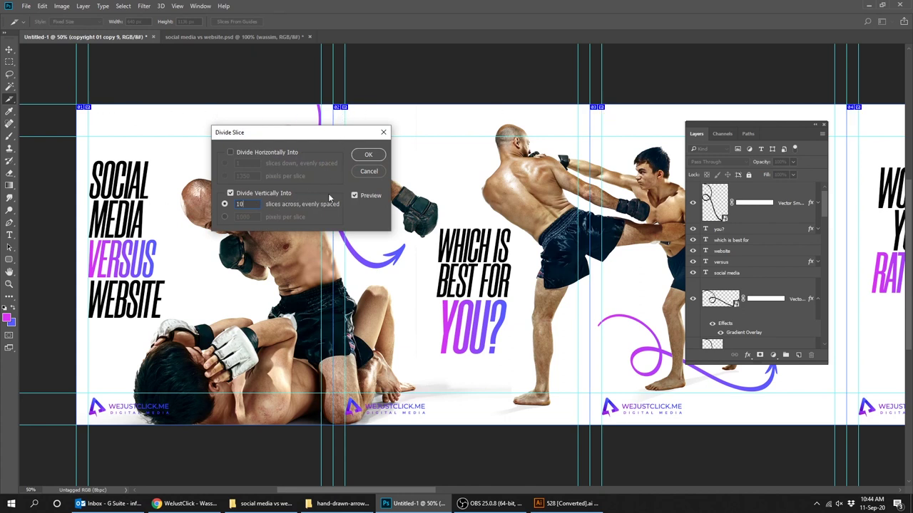
pyautogui.click(368, 155)
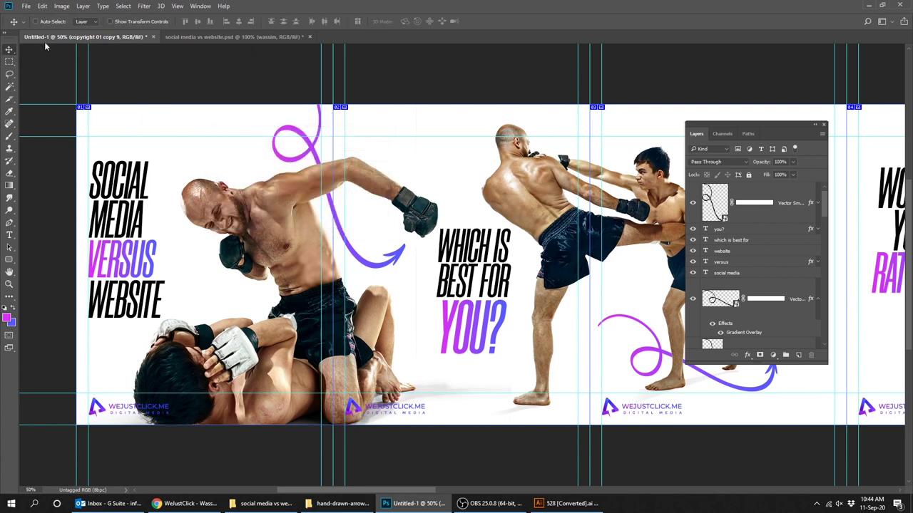
# Step: Save for Web (Legacy) all slices as Very High JPEGs into Desktop folder 'social media versus website'
pyautogui.click(26, 7)
pyautogui.moveTo(37, 134)
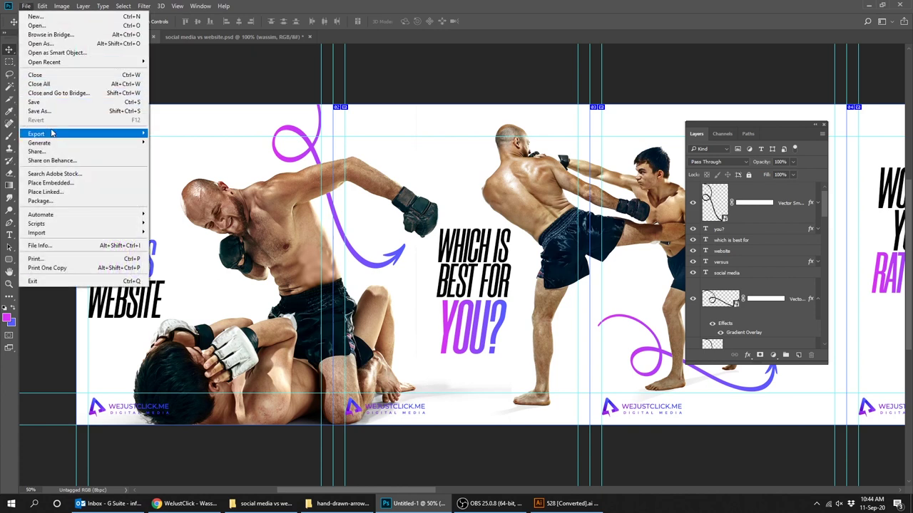
pyautogui.click(206, 172)
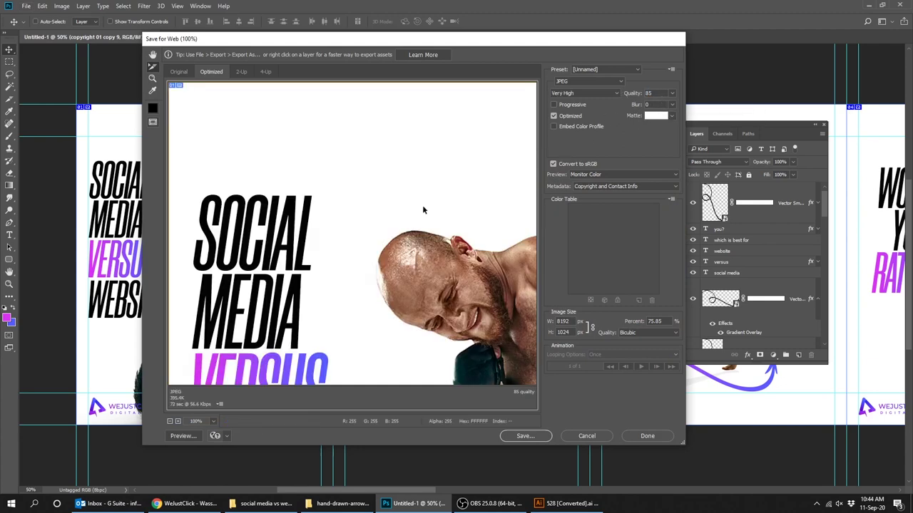
pyautogui.click(537, 439)
pyautogui.write('social media versus website')
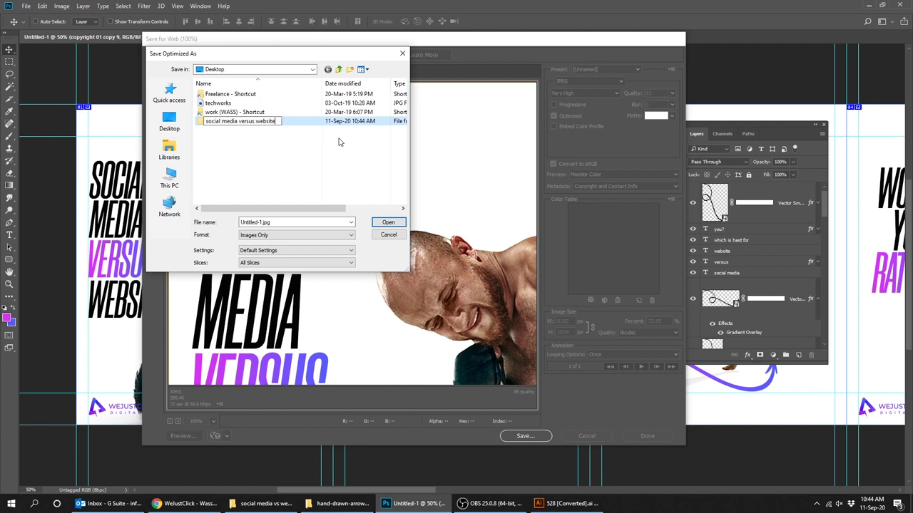
pyautogui.press('Return')
pyautogui.press('Return')
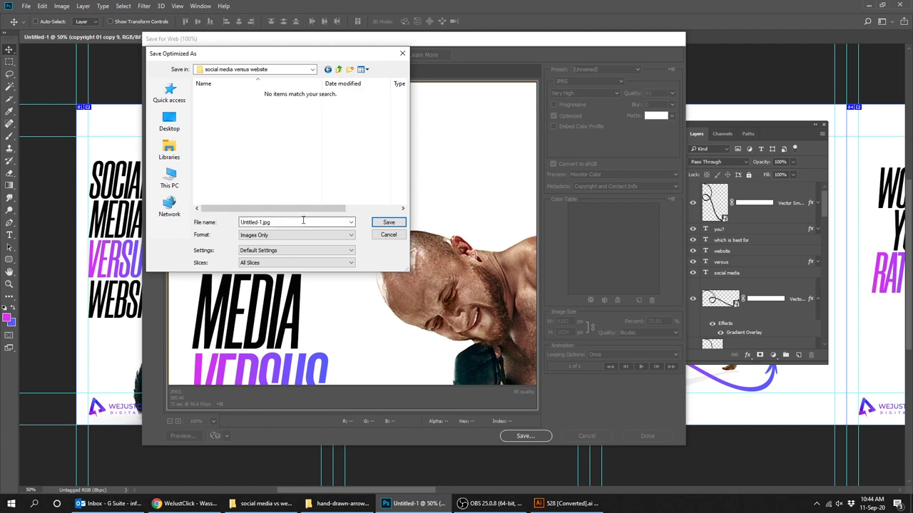
pyautogui.write('0')
pyautogui.press('Return')
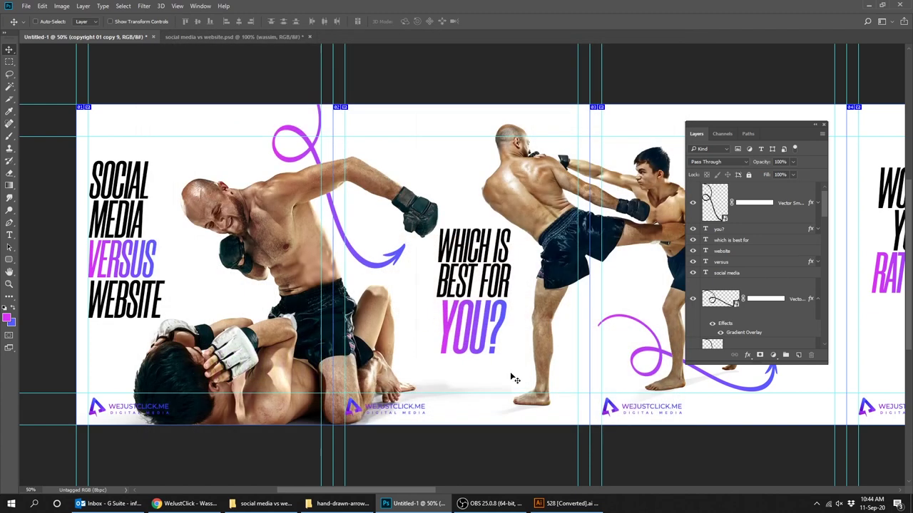
pyautogui.click(911, 506)
# Step: Open the export's images folder and rename the first slice 0_01 to 1
pyautogui.click(60, 209)
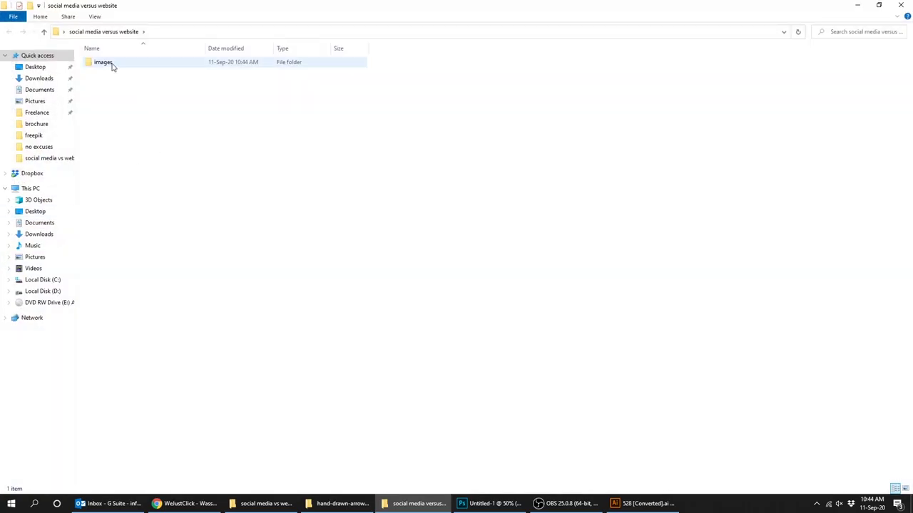
pyautogui.doubleClick(112, 65)
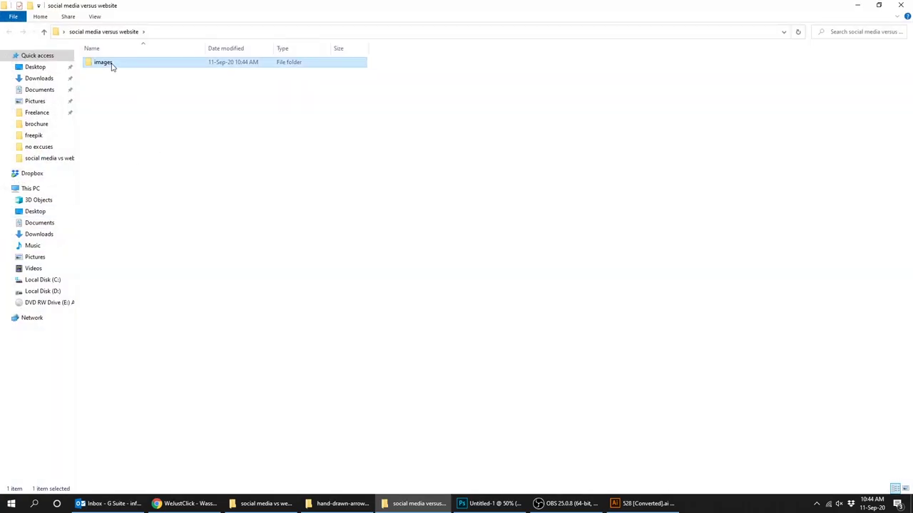
pyautogui.click(112, 66)
pyautogui.press('F2')
pyautogui.write('1')
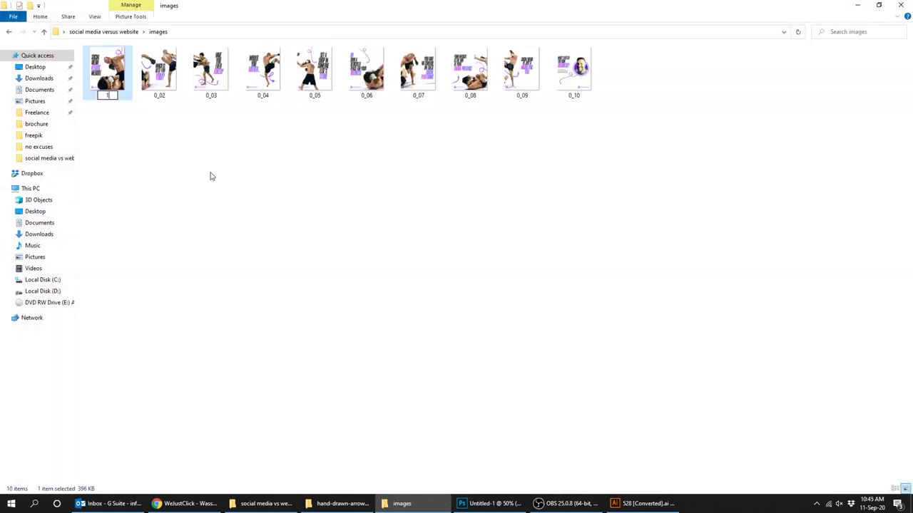
pyautogui.press('Tab')
# Step: Rename the remaining exported slices in sequence as 2 through 10
pyautogui.press('Tab')
pyautogui.press('3')
pyautogui.press('Tab')
pyautogui.press('4')
pyautogui.press('Tab')
pyautogui.press('5')
pyautogui.press('Tab')
pyautogui.press('6')
pyautogui.press('Tab')
pyautogui.press('7')
pyautogui.press('Tab')
pyautogui.press('8')
pyautogui.press('Tab')
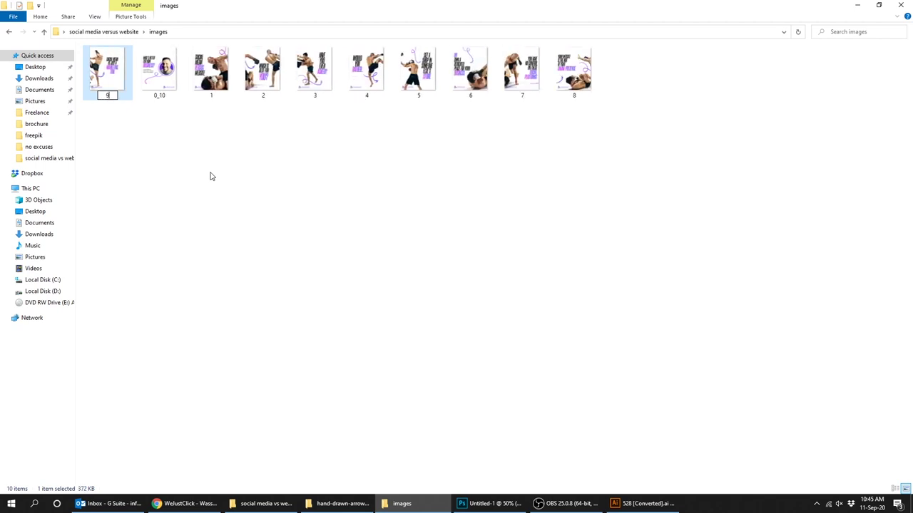
pyautogui.write('9')
pyautogui.press('Tab')
pyautogui.write('10')
pyautogui.press('Return')
# Step: Show the folder as Large icons, then return to the Photoshop banner
pyautogui.click(223, 193)
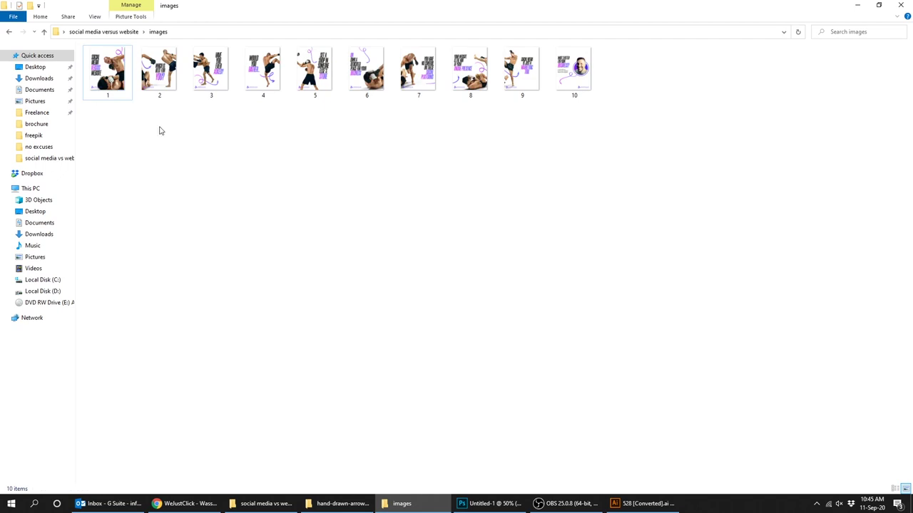
pyautogui.click(92, 18)
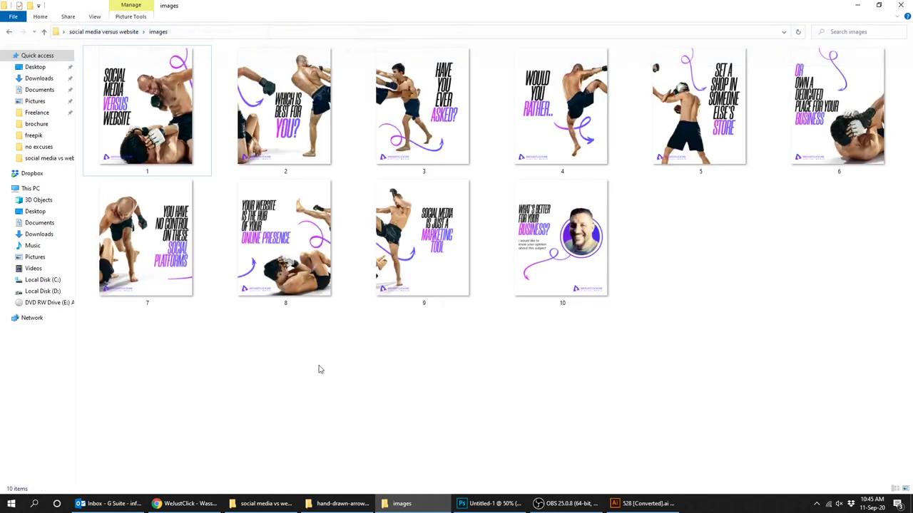
pyautogui.click(507, 499)
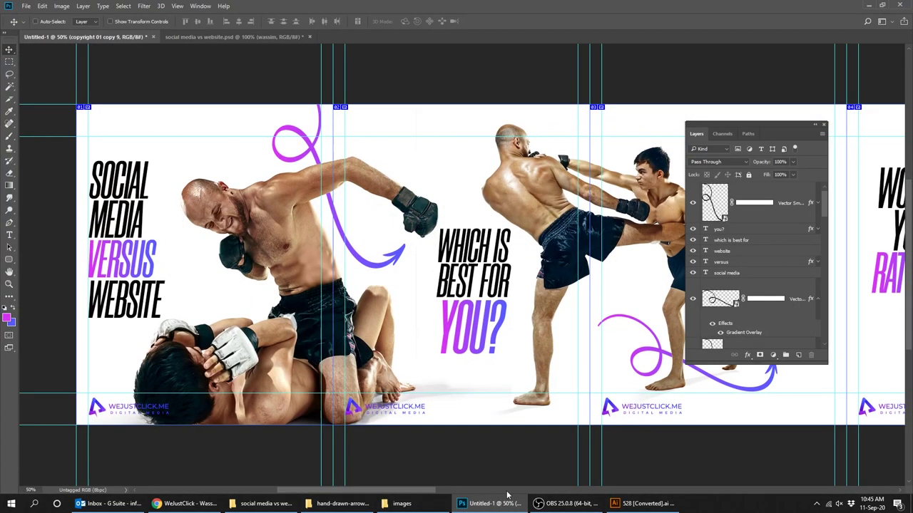